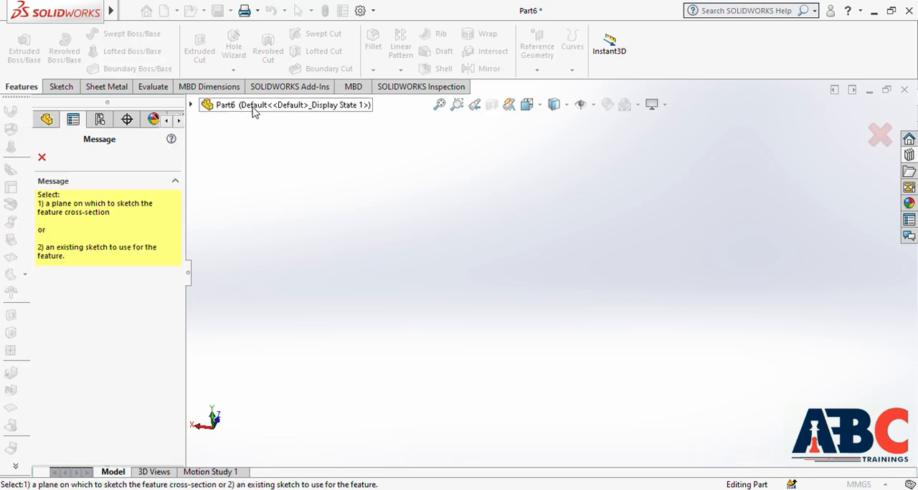
# Step: Sketch a center rectangle about 198 mm wide on the Top Plane, centred on the origin, as the base flange profile
pyautogui.click(256, 107)
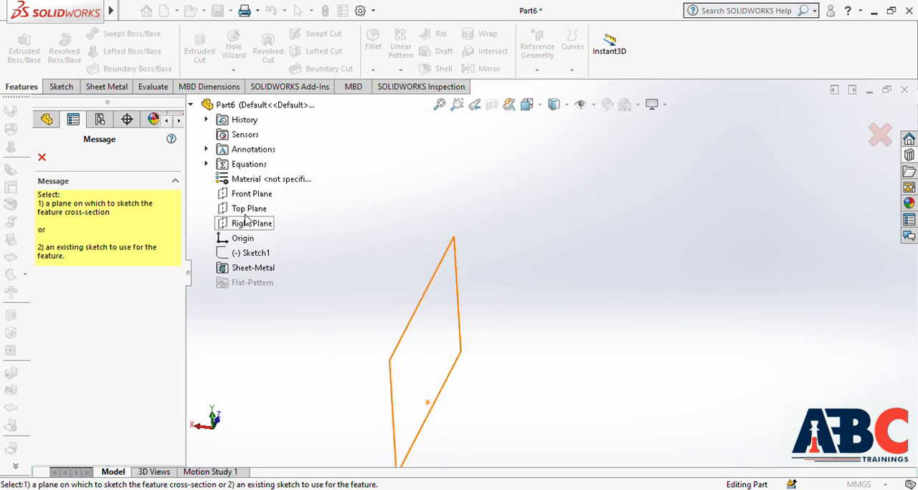
pyautogui.click(247, 209)
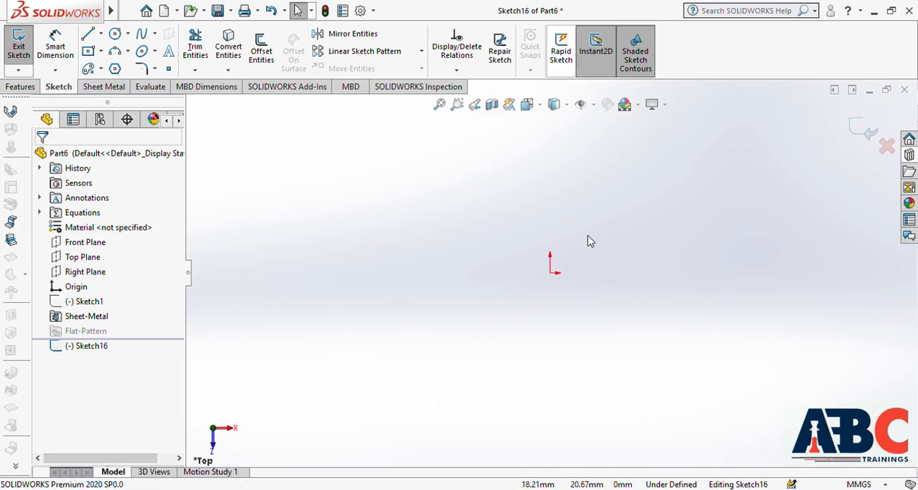
pyautogui.click(89, 51)
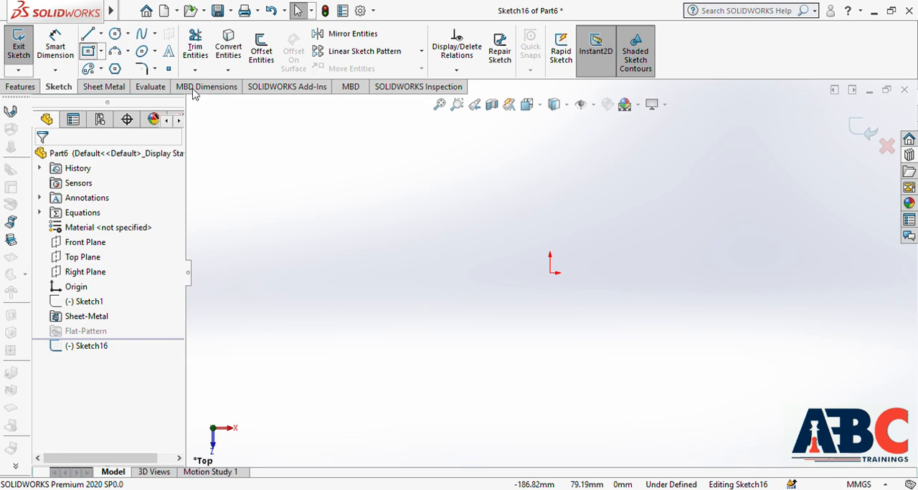
pyautogui.click(551, 273)
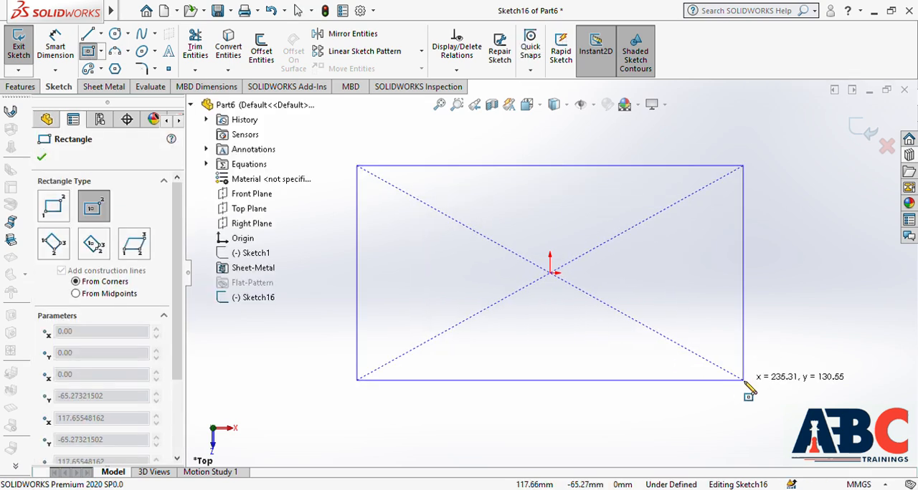
pyautogui.click(713, 380)
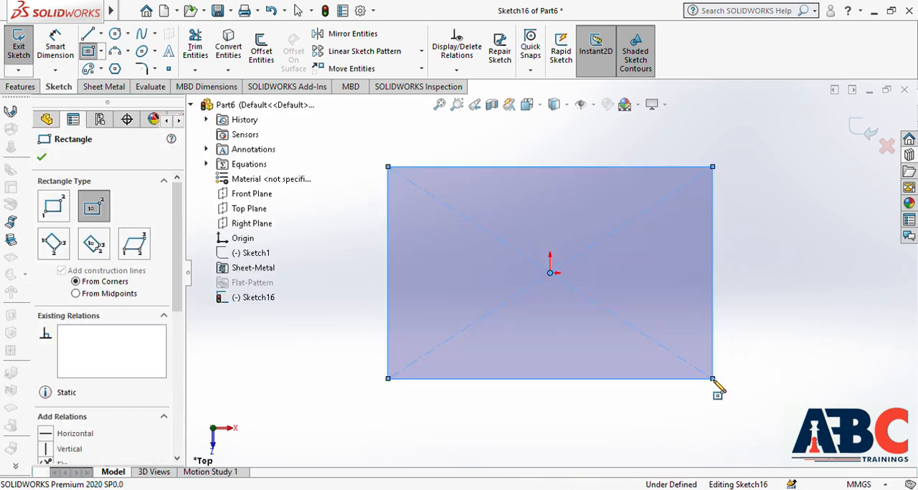
pyautogui.press('Escape')
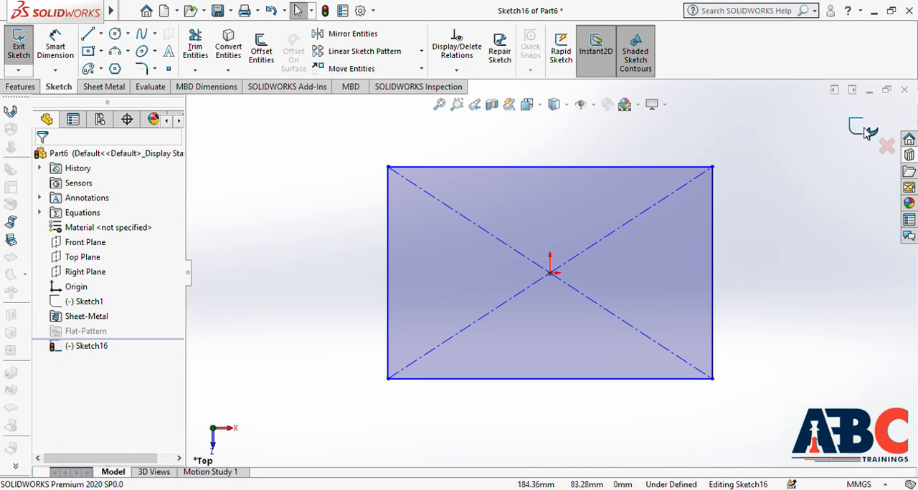
# Step: Finish the rectangle sketch and create the Base Flange with the default 1 mm thickness
pyautogui.click(864, 129)
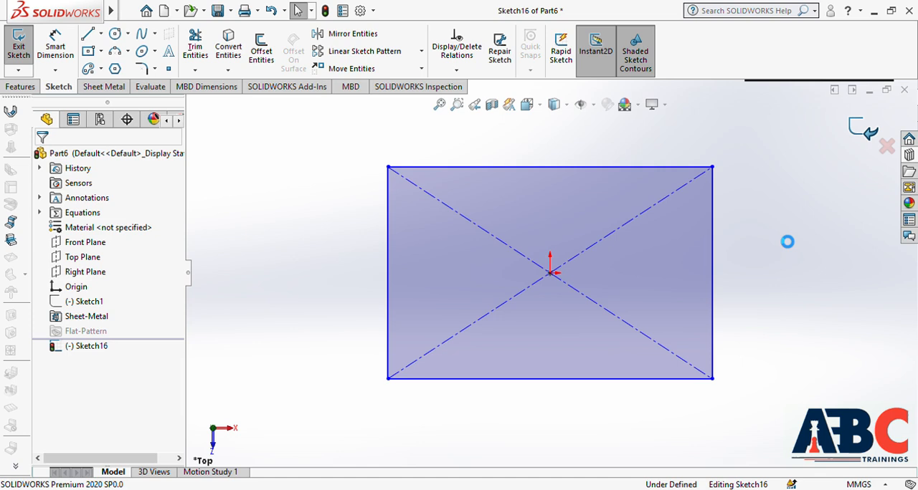
pyautogui.moveTo(744, 334); pyautogui.dragTo(721, 202, button='middle')
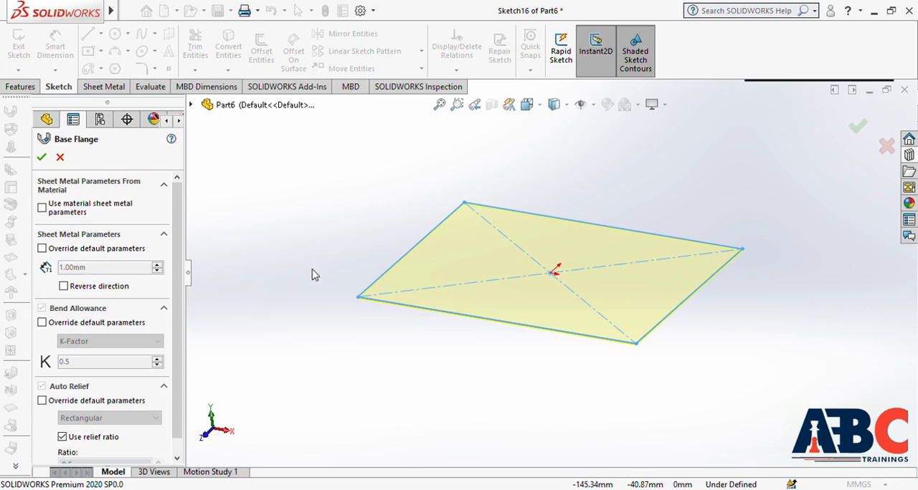
pyautogui.click(42, 157)
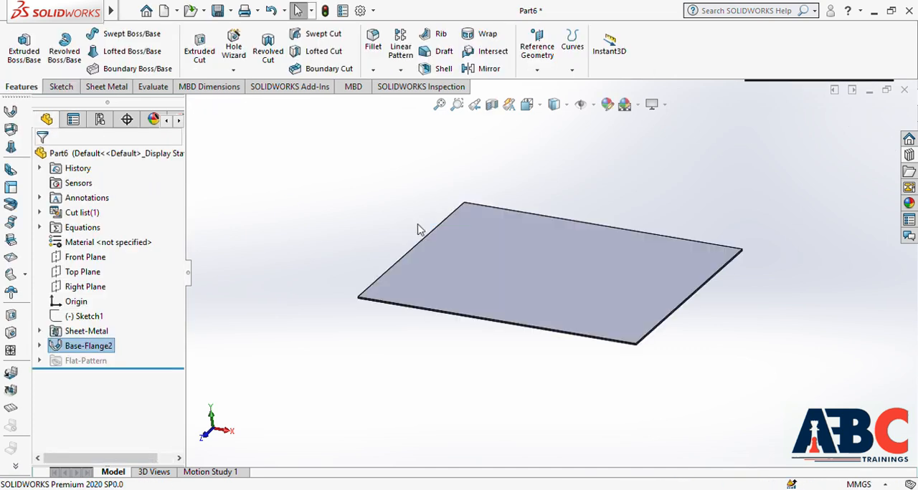
# Step: Start an Edge Flange on the plate's long front edge, extending upward at 90 degrees with a blind length of 100 mm
pyautogui.click(715, 306)
pyautogui.scroll(-1, 684, 314)
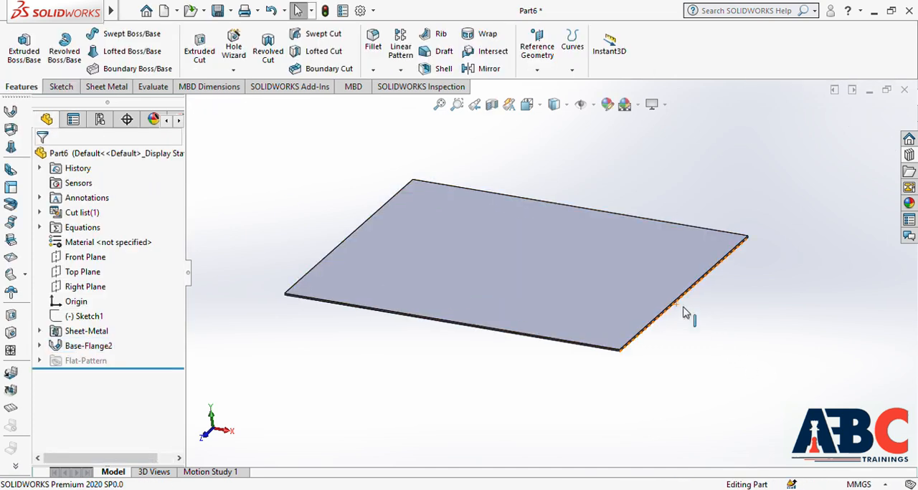
pyautogui.scroll(-1, 651, 213)
pyautogui.scroll(2, 635, 231)
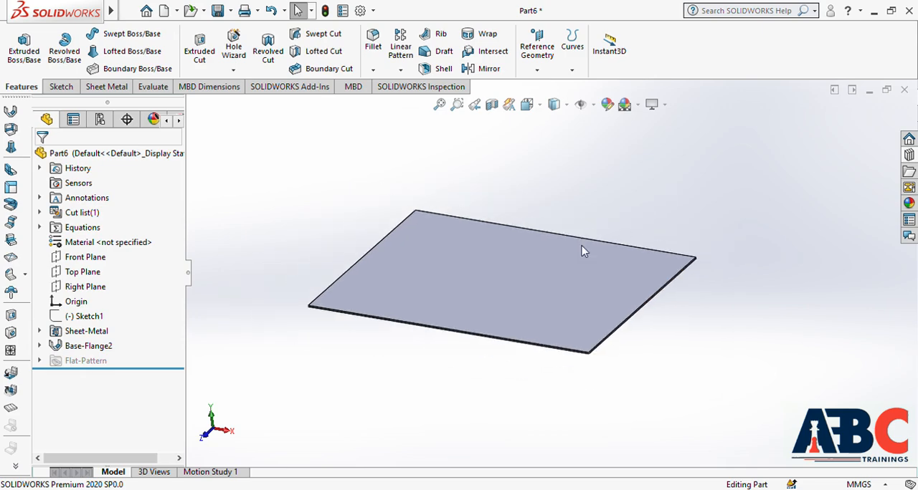
pyautogui.moveTo(593, 191)
pyautogui.mouseDown(button='middle')
pyautogui.moveTo(715, 205)
pyautogui.moveTo(590, 226)
pyautogui.moveTo(576, 240)
pyautogui.moveTo(638, 175)
pyautogui.moveTo(606, 167)
pyautogui.moveTo(574, 239)
pyautogui.moveTo(597, 188)
pyautogui.mouseUp(button='middle')
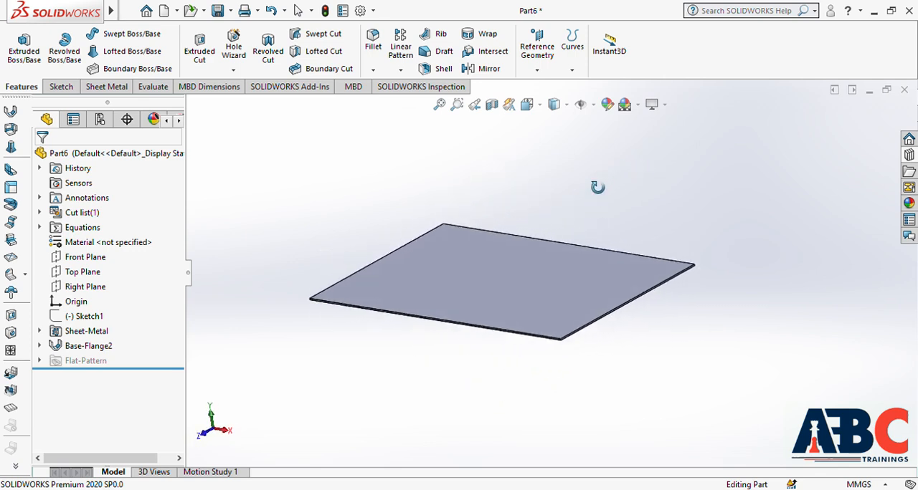
pyautogui.click(10, 172)
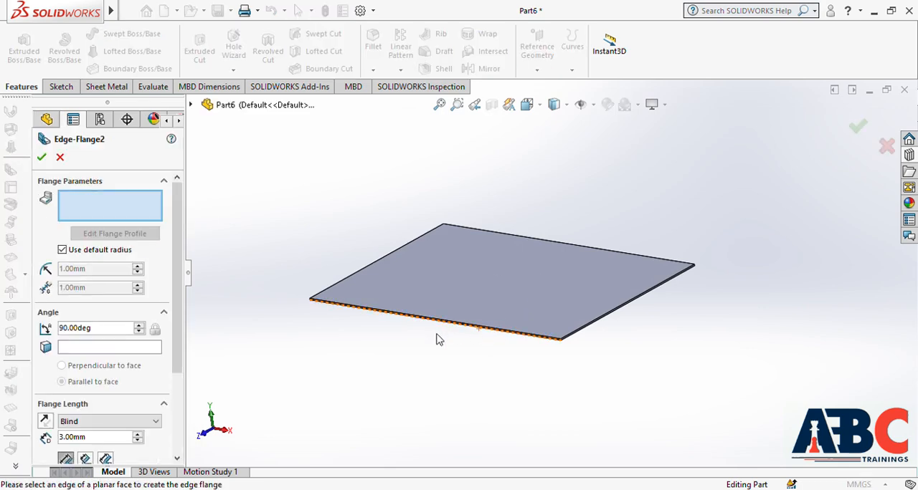
pyautogui.scroll(-2, 436, 339)
pyautogui.scroll(-2, 445, 304)
pyautogui.click(477, 313)
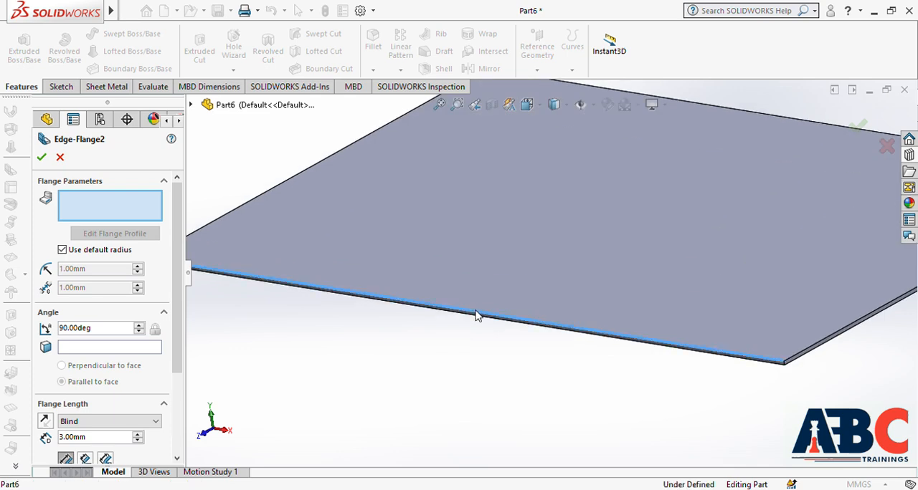
pyautogui.scroll(4, 494, 178)
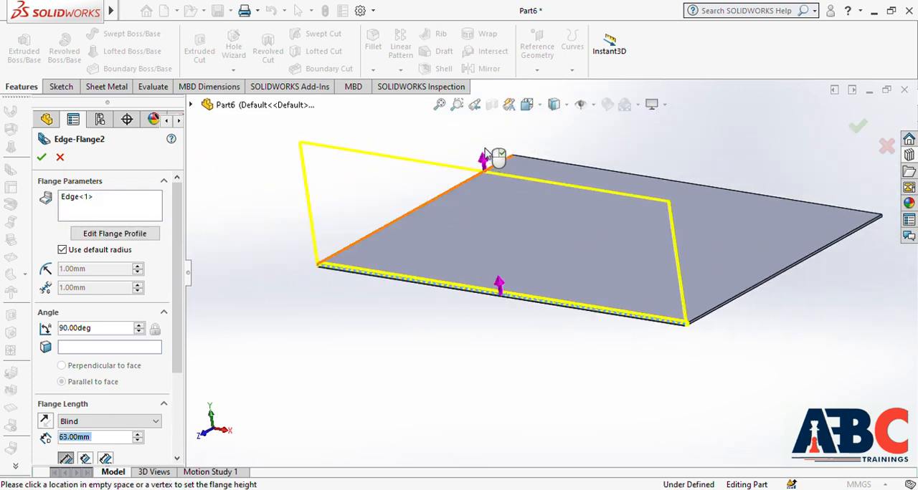
pyautogui.scroll(2, 477, 181)
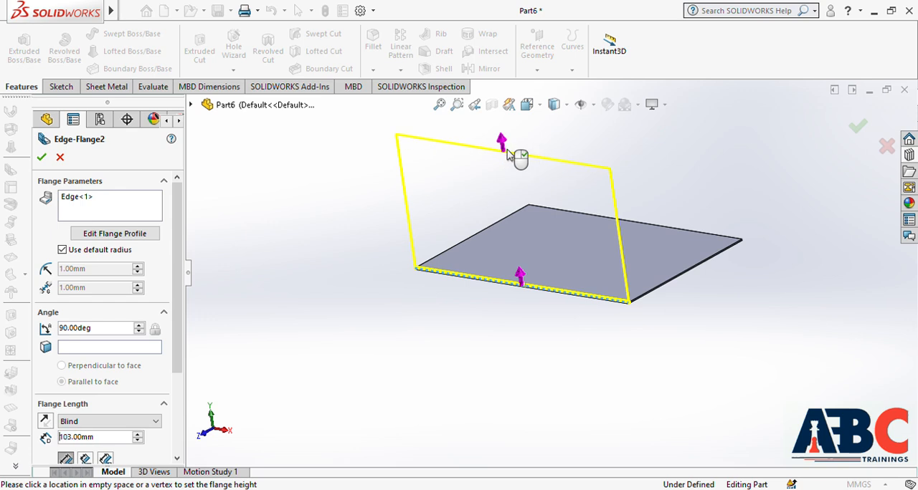
pyautogui.click(508, 160)
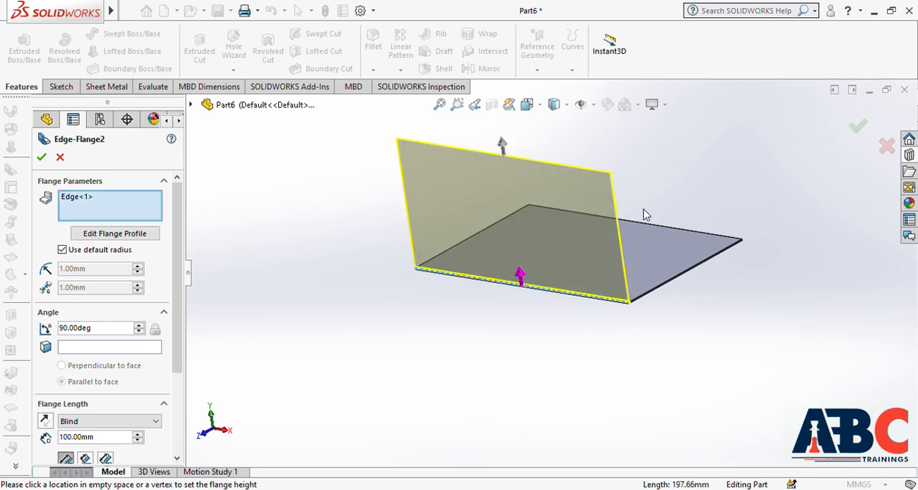
# Step: Add the plate's adjoining short edge to the Edge Flange and create both walls
pyautogui.scroll(-3, 695, 287)
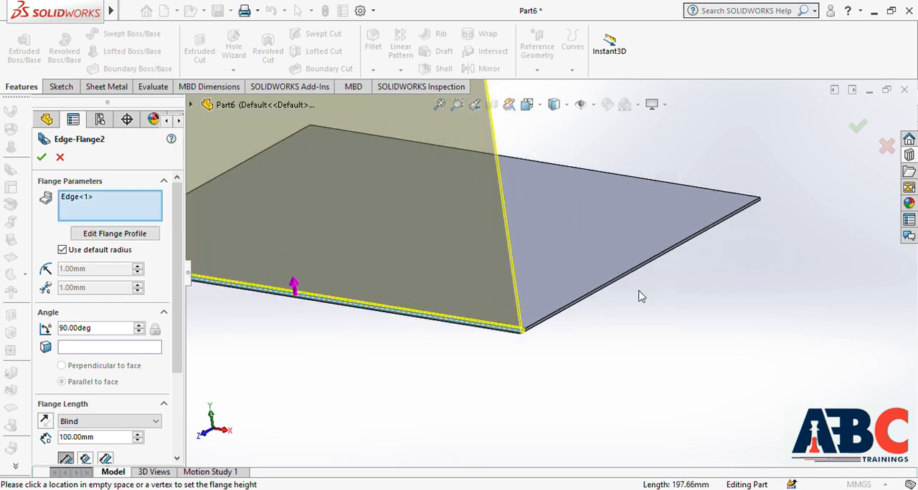
pyautogui.scroll(-3, 610, 294)
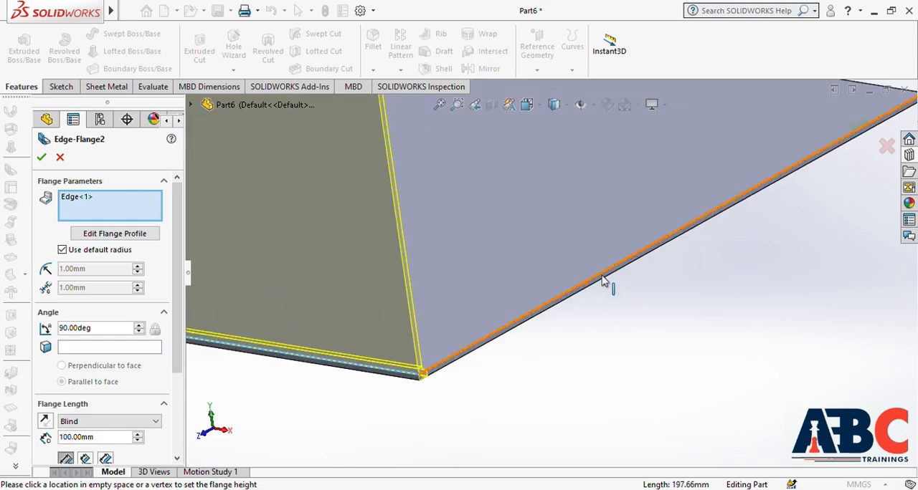
pyautogui.click(603, 281)
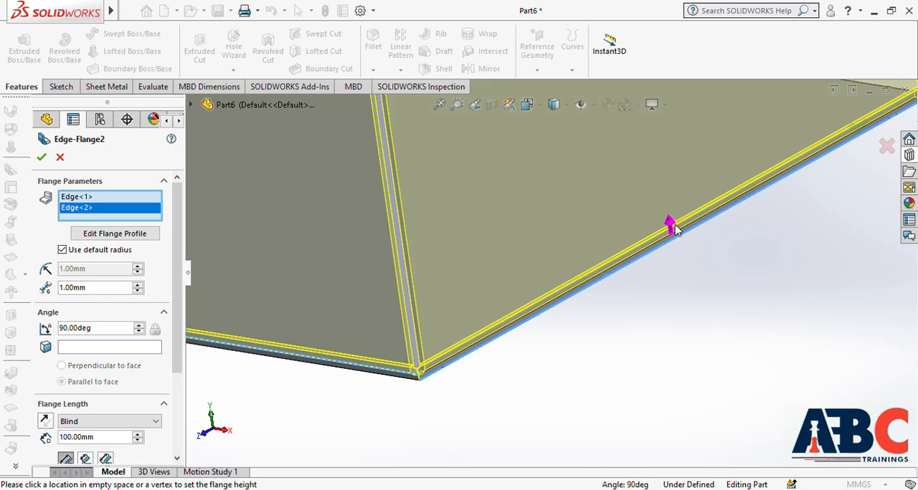
pyautogui.scroll(5, 674, 228)
pyautogui.scroll(-3, 494, 140)
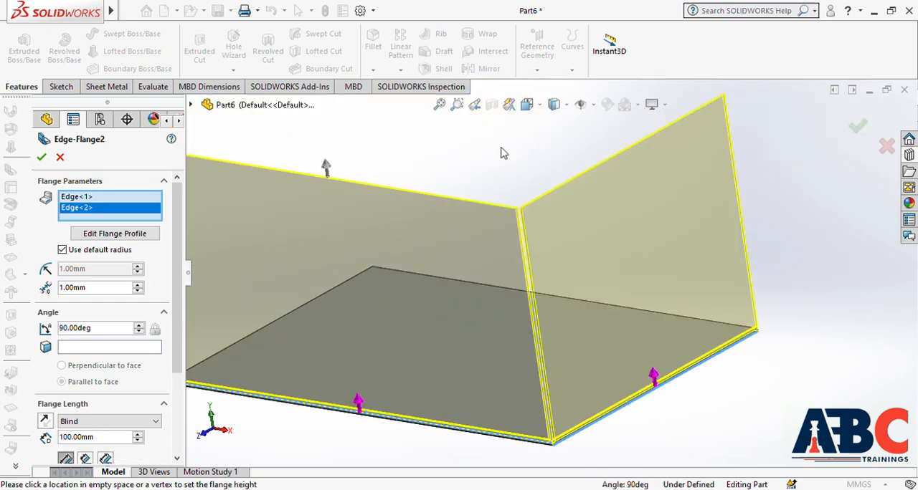
pyautogui.click(858, 132)
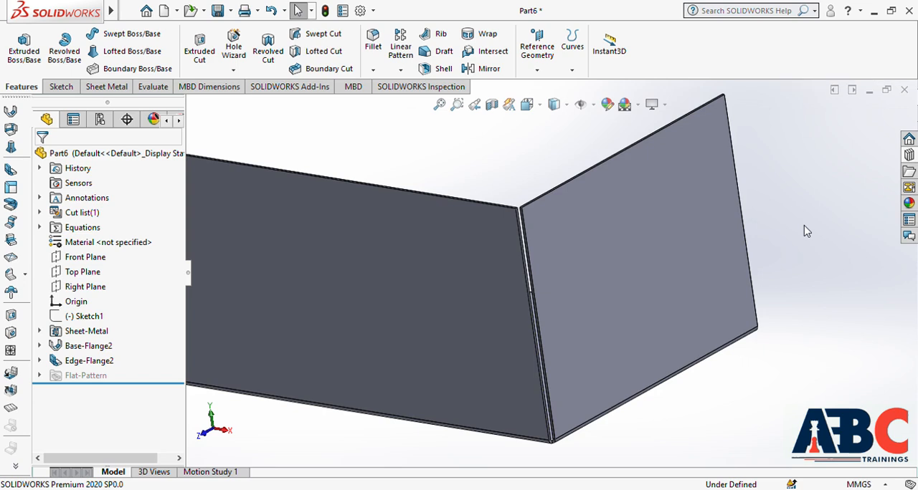
# Step: Start a Miter Flange profile sketch on the plane at the end of the short side wall's upper edge
pyautogui.scroll(3, 806, 230)
pyautogui.moveTo(446, 216); pyautogui.dragTo(326, 247, button='middle')
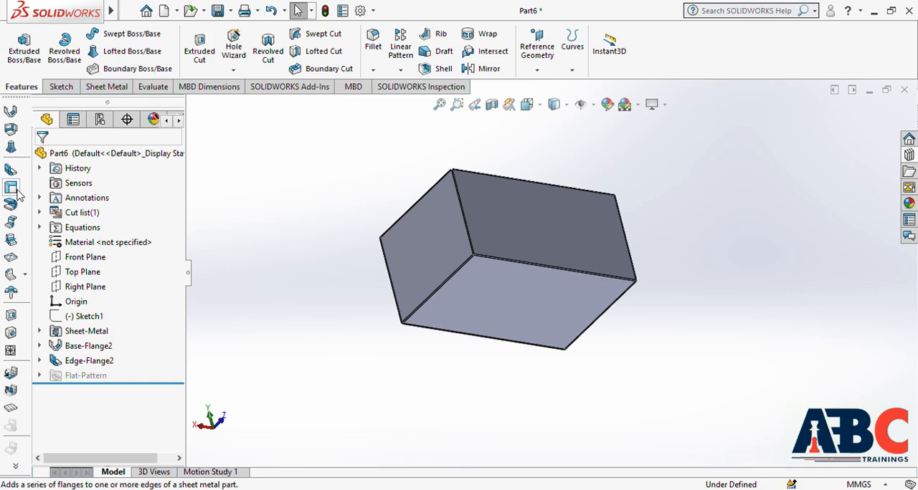
pyautogui.moveTo(705, 230); pyautogui.dragTo(715, 210, button='middle')
pyautogui.scroll(-3, 366, 195)
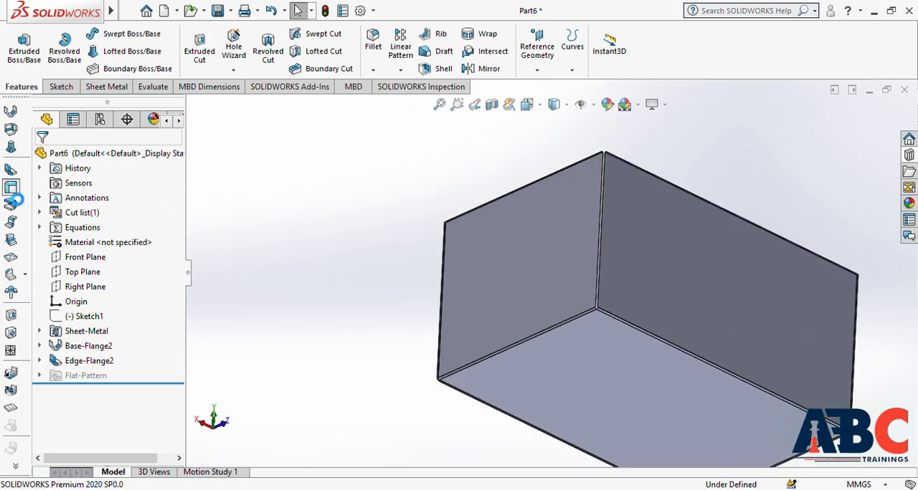
pyautogui.scroll(-5, 472, 213)
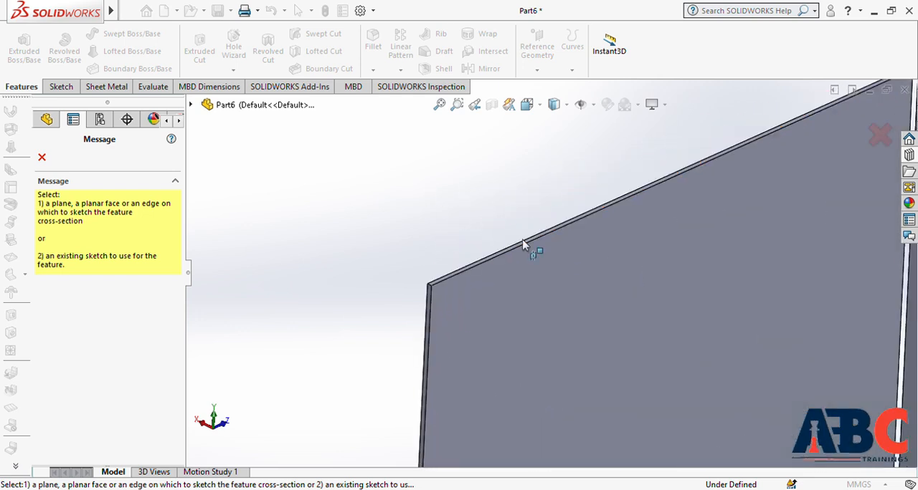
pyautogui.click(510, 256)
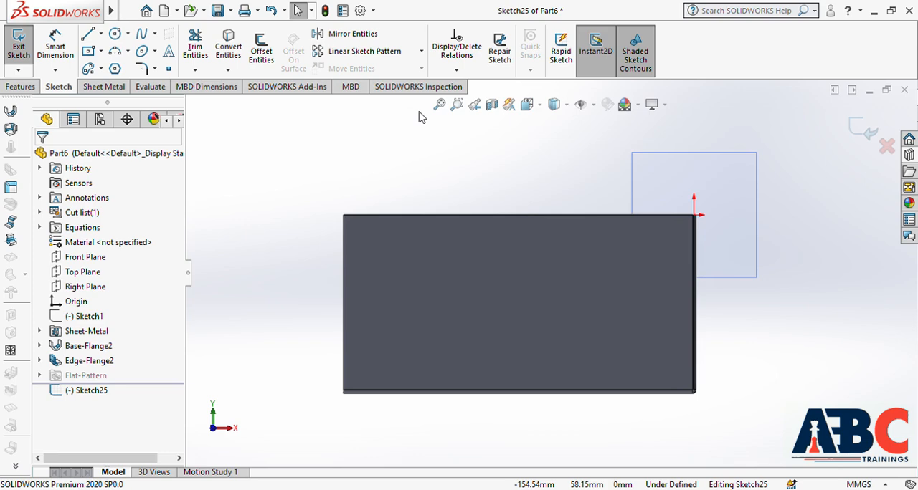
# Step: Sketch the miter profile: a horizontal line about 54 mm long inward from the origin, ending in a downward tangent arc of about 14 mm radius
pyautogui.moveTo(506, 182); pyautogui.dragTo(334, 313, button='middle')
pyautogui.scroll(-5, 375, 322)
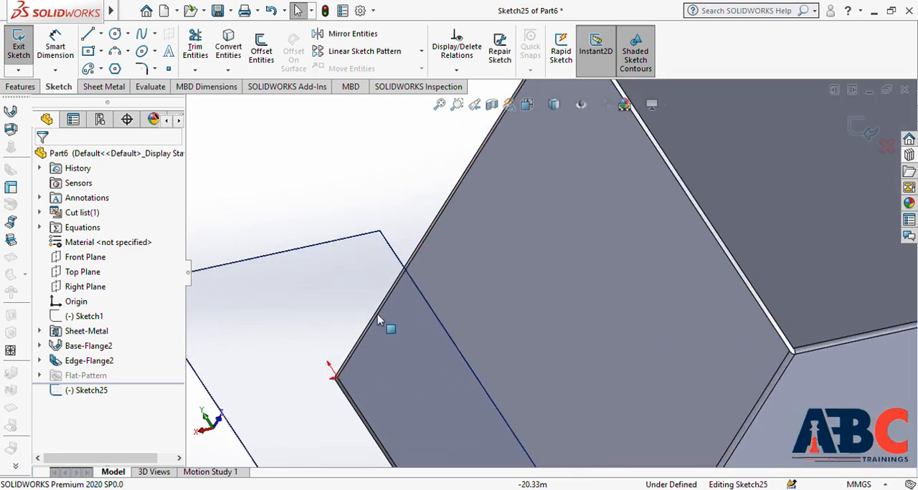
pyautogui.scroll(-1, 382, 323)
pyautogui.scroll(3, 383, 322)
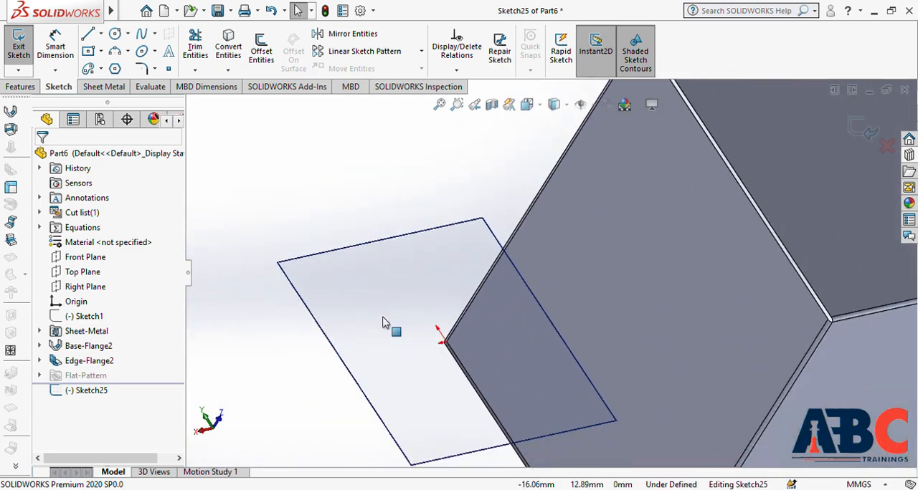
pyautogui.scroll(4, 796, 294)
pyautogui.scroll(1, 789, 260)
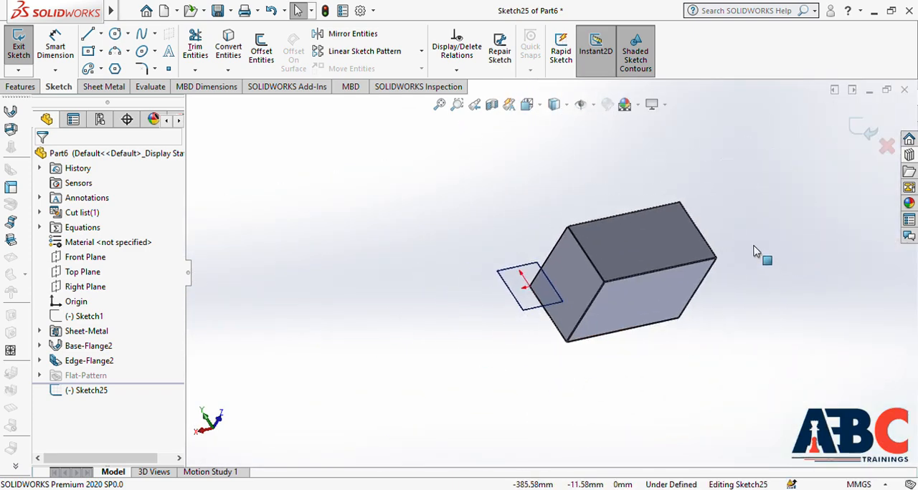
pyautogui.hotkey('ctrl', '8')
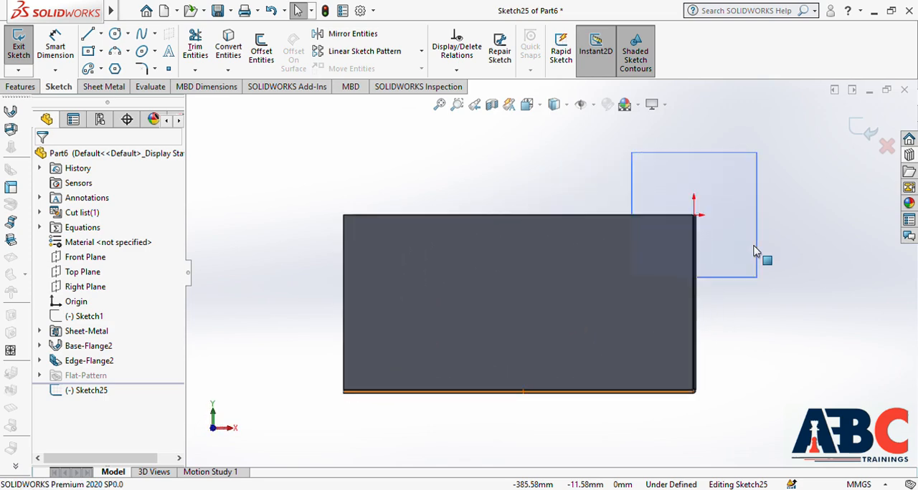
pyautogui.click(88, 33)
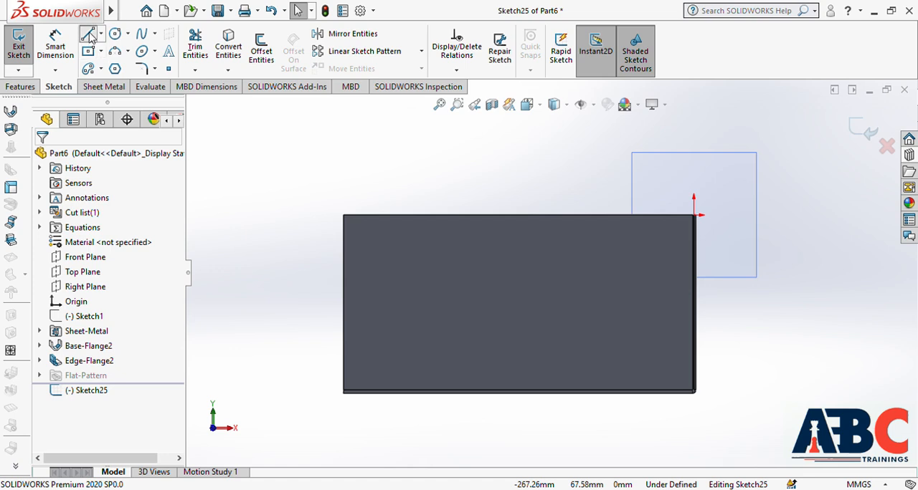
pyautogui.click(693, 215)
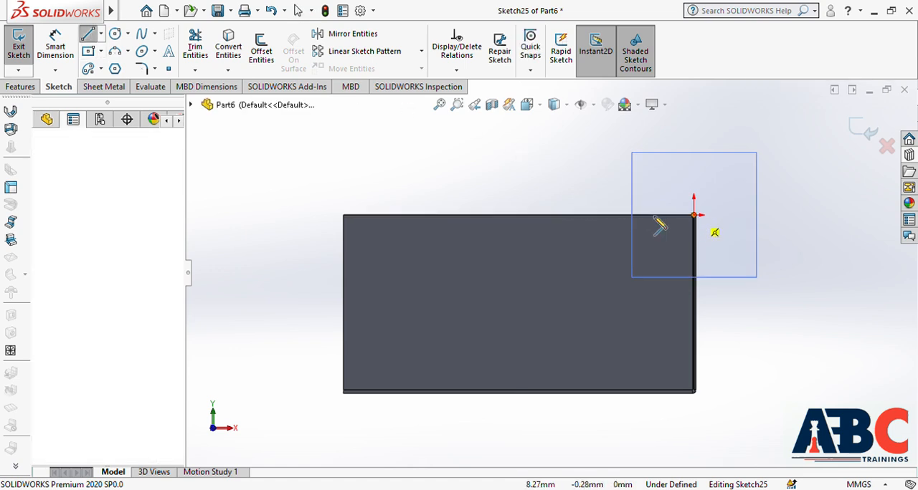
pyautogui.click(599, 216)
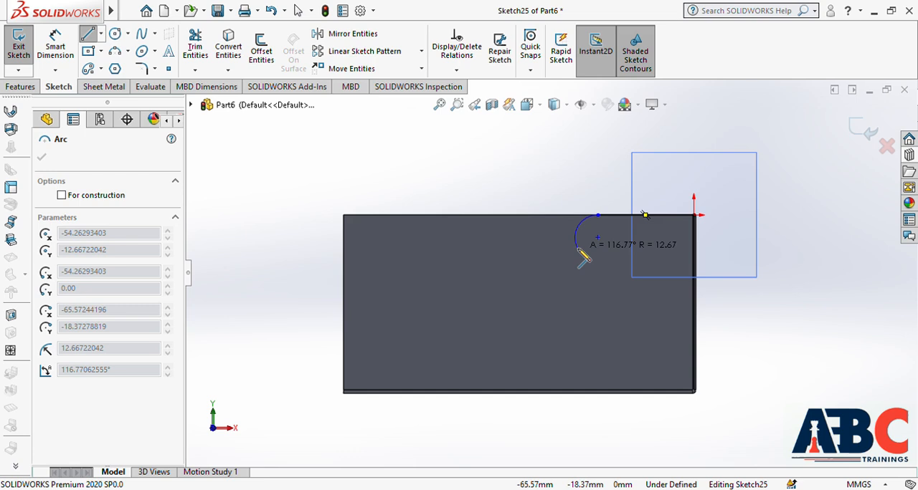
pyautogui.click(572, 241)
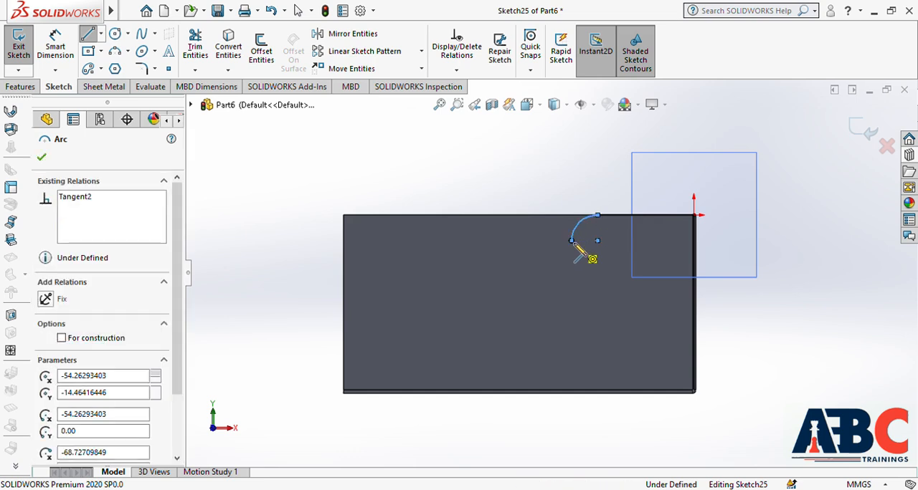
pyautogui.press('Escape')
pyautogui.press('Escape')
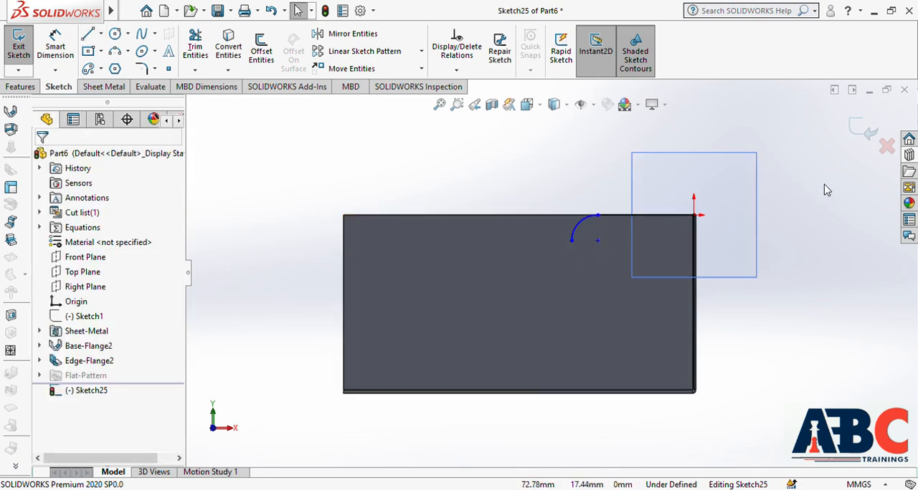
# Step: Finish the miter profile sketch and set both the start and end offsets of the Miter Flange to 10 mm
pyautogui.click(861, 135)
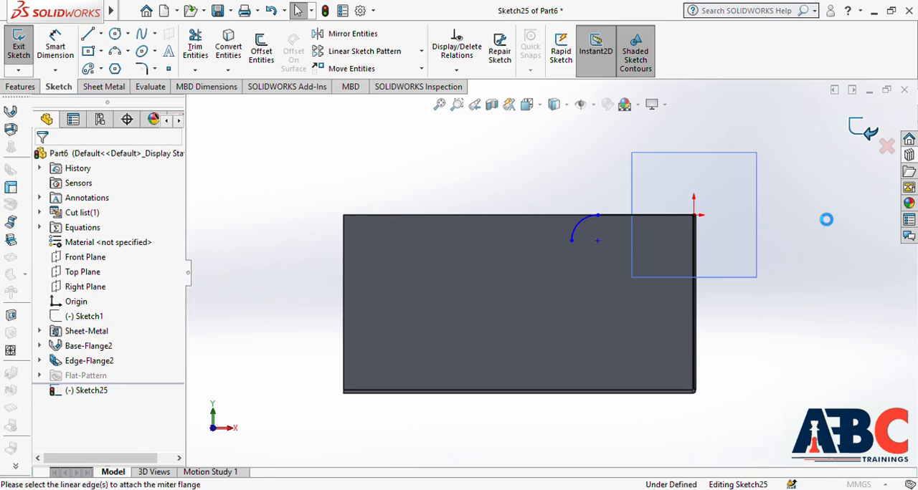
pyautogui.moveTo(722, 325); pyautogui.dragTo(758, 334, button='middle')
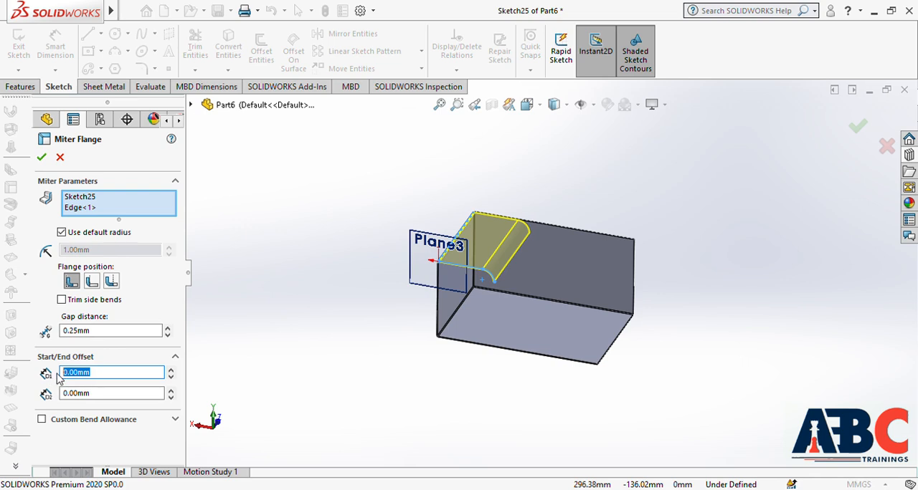
pyautogui.press('Return')
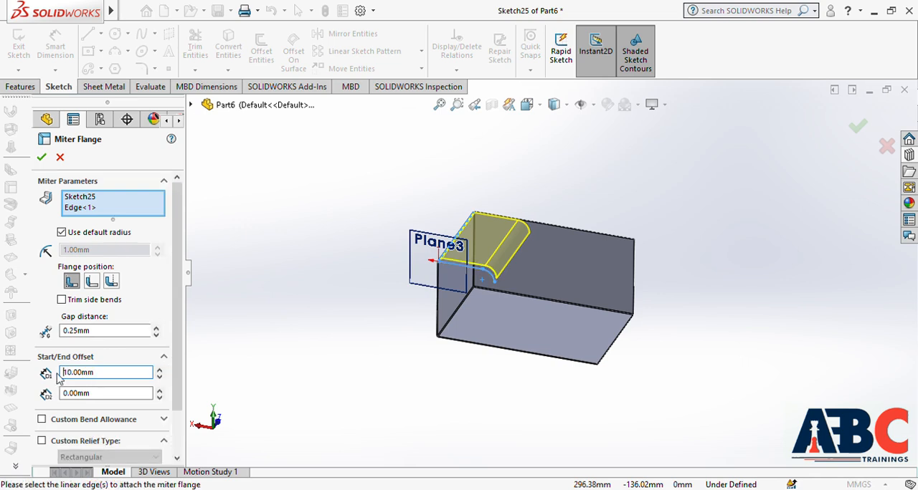
pyautogui.click(98, 400)
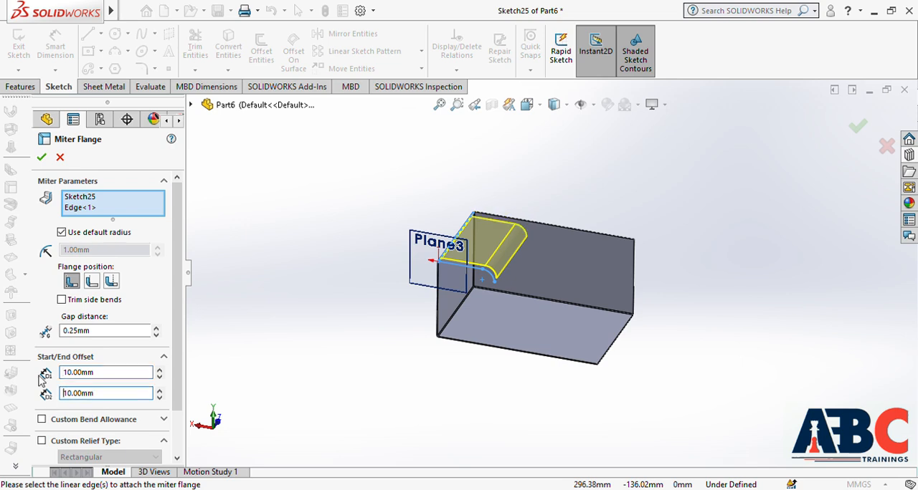
# Step: Try the Material Outside flange position, settle on Bend Outside, and create the miter flange on the short side wall
pyautogui.scroll(-5, 436, 212)
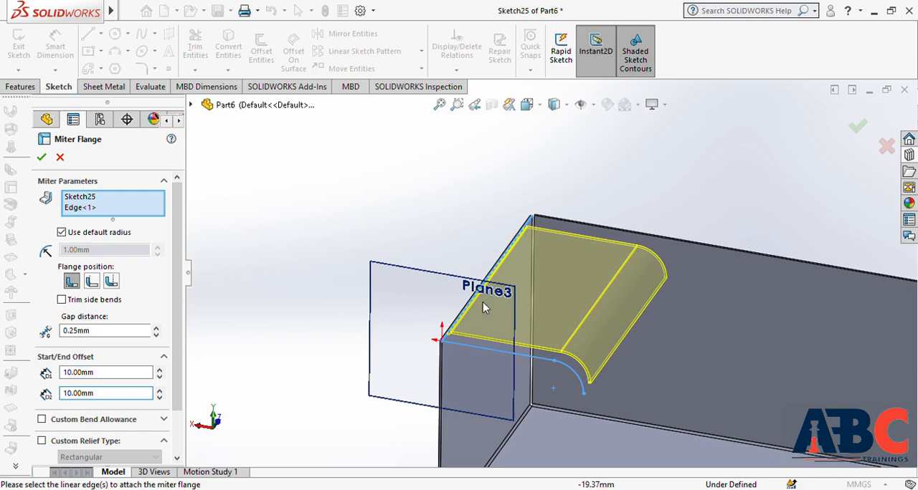
pyautogui.scroll(-2, 457, 337)
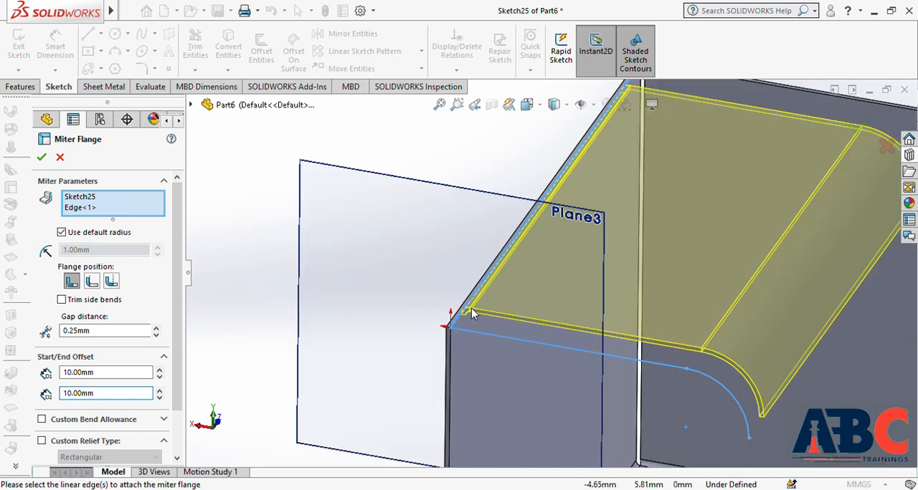
pyautogui.scroll(3, 543, 276)
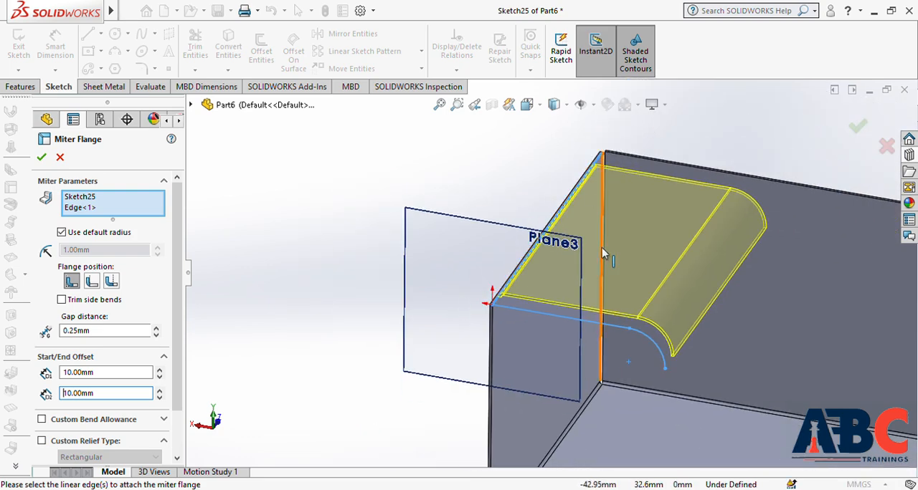
pyautogui.scroll(3, 606, 259)
pyautogui.scroll(-3, 540, 300)
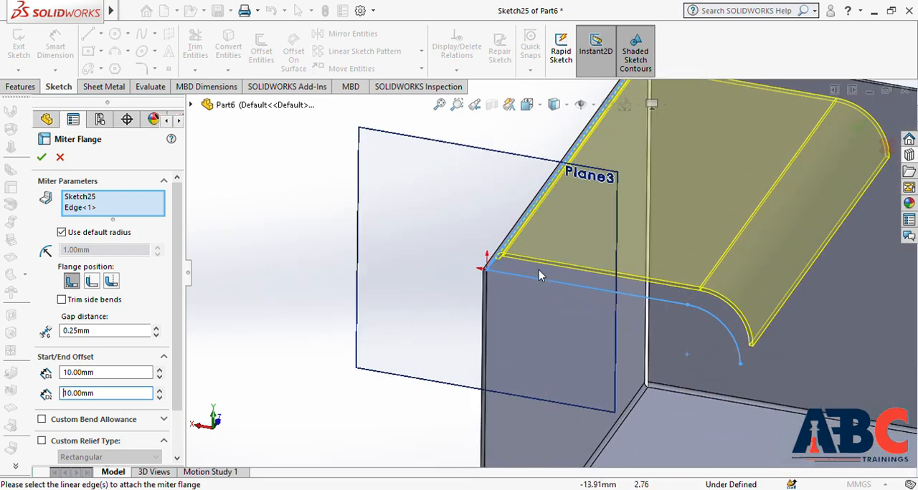
pyautogui.moveTo(539, 311); pyautogui.dragTo(553, 263, button='middle')
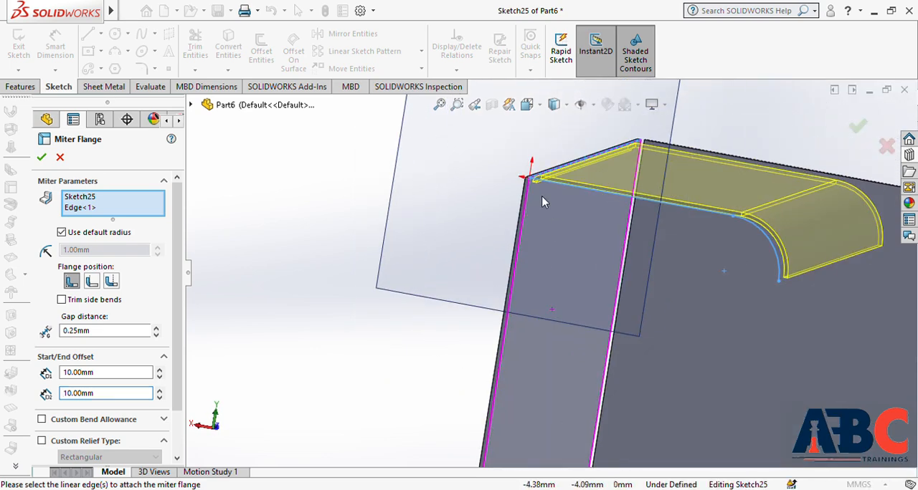
pyautogui.scroll(-2, 542, 198)
pyautogui.moveTo(547, 208); pyautogui.dragTo(463, 229, button='middle')
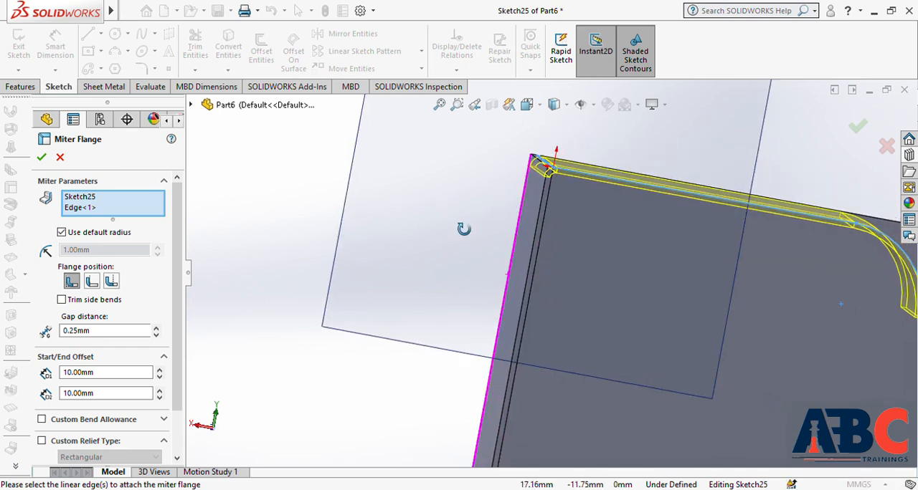
pyautogui.click(92, 283)
pyautogui.moveTo(384, 257); pyautogui.dragTo(387, 264, button='middle')
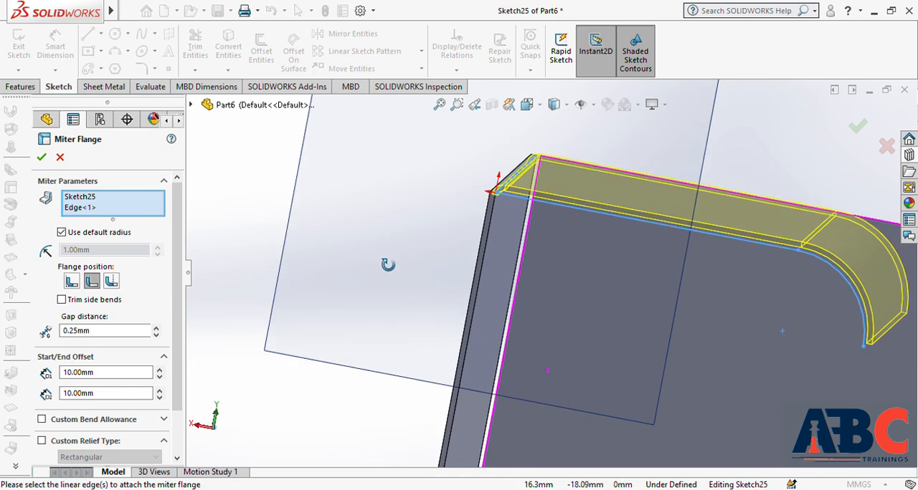
pyautogui.click(111, 283)
pyautogui.click(41, 157)
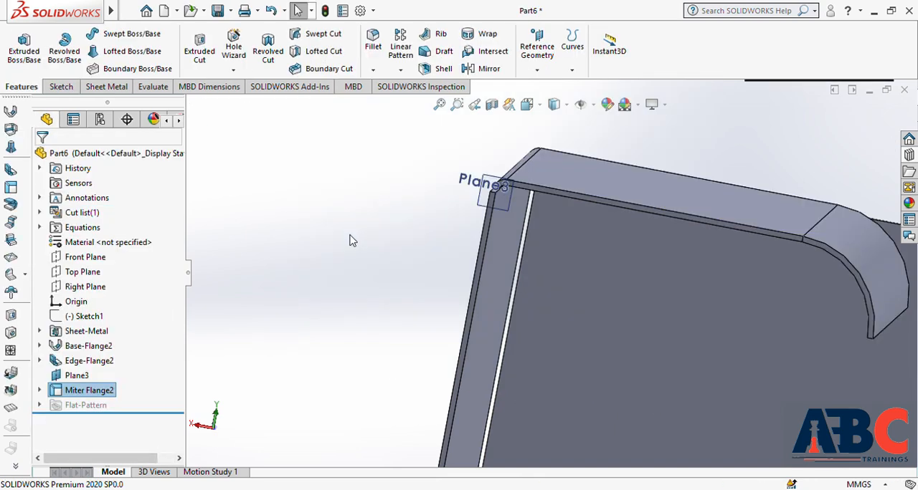
# Step: Start an Edge Flange on the plate's free short edge opposite the wall with the miter flange
pyautogui.scroll(5, 474, 218)
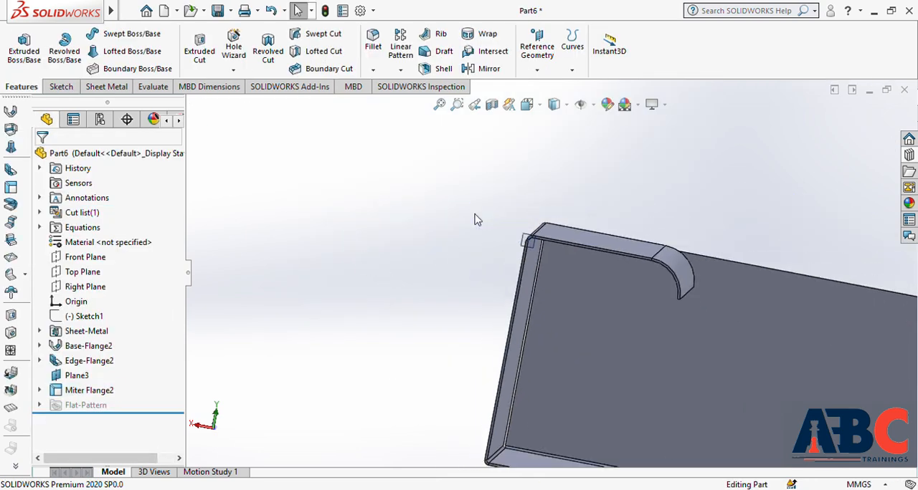
pyautogui.moveTo(631, 238); pyautogui.dragTo(607, 285, button='middle')
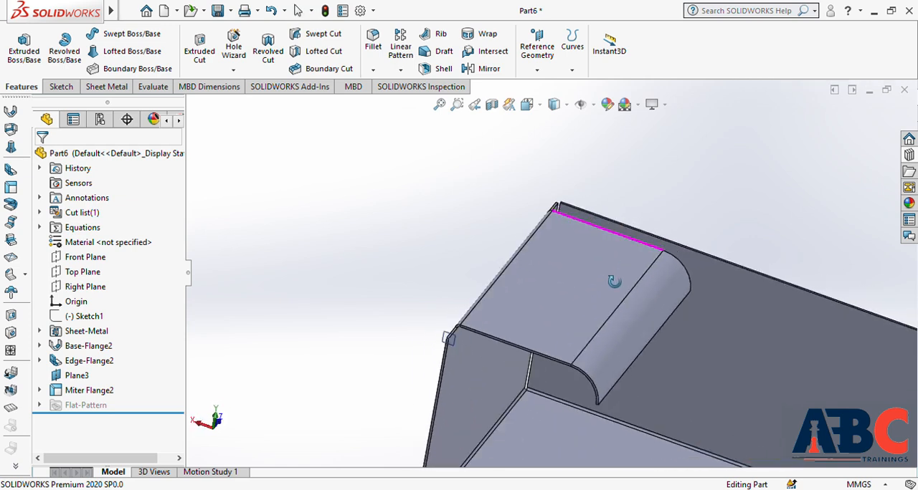
pyautogui.scroll(5, 690, 229)
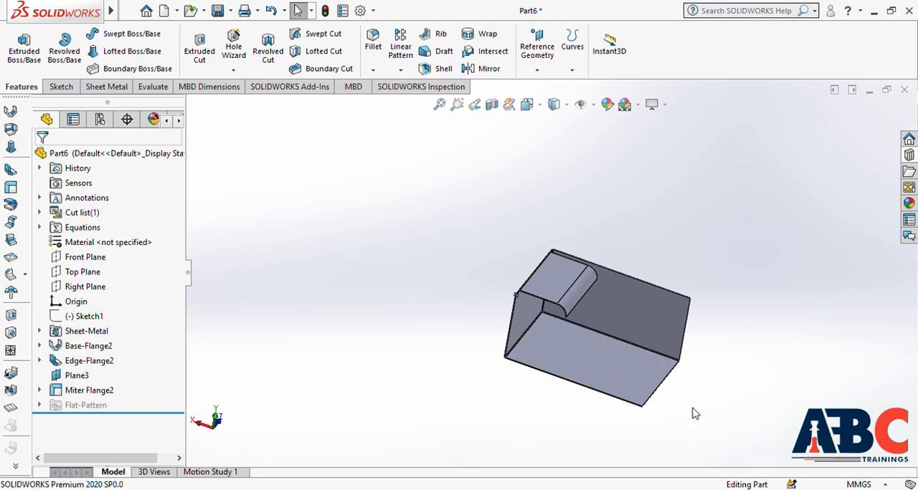
pyautogui.scroll(-5, 621, 384)
pyautogui.scroll(3, 576, 348)
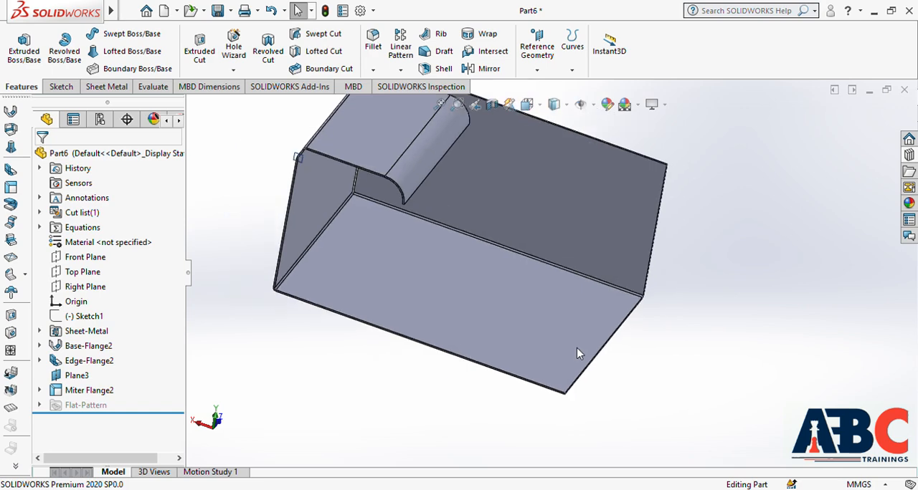
pyautogui.click(11, 170)
pyautogui.moveTo(626, 334); pyautogui.dragTo(601, 305, button='middle')
pyautogui.scroll(-5, 601, 304)
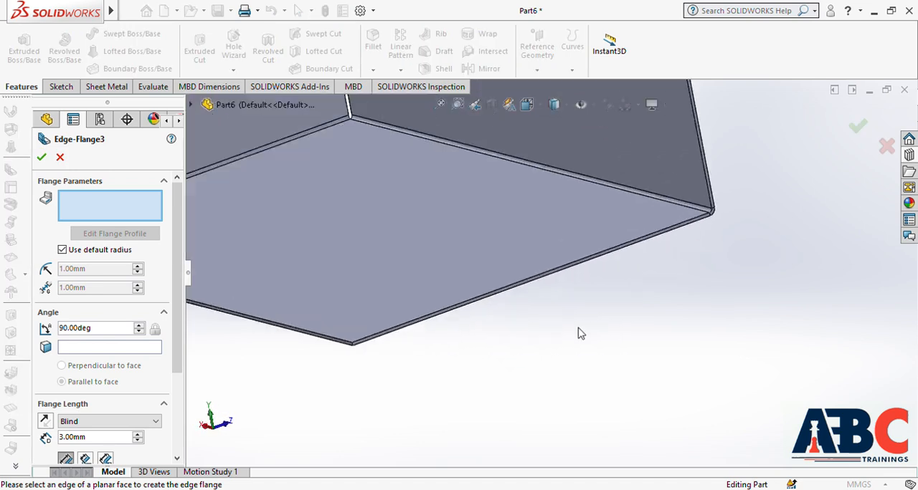
pyautogui.click(537, 267)
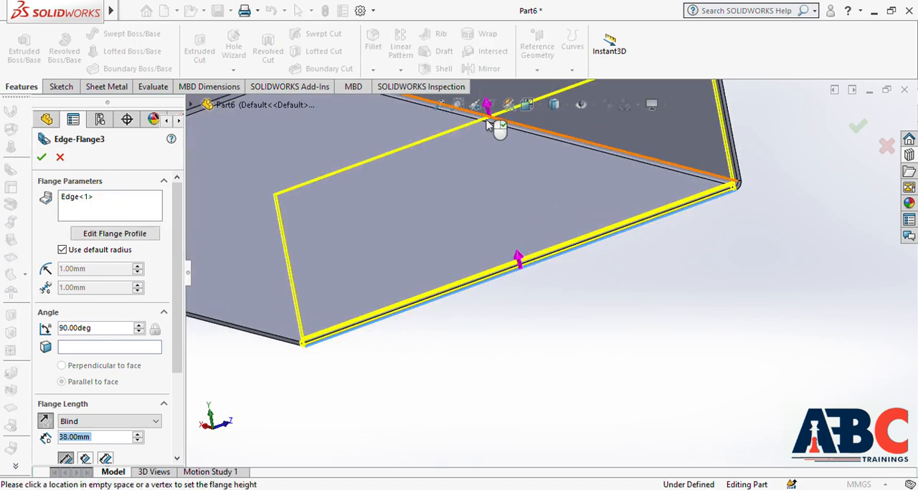
# Step: Extend the edge flange upward to a blind length of 99 mm at 90 degrees and create the wall
pyautogui.scroll(7, 522, 186)
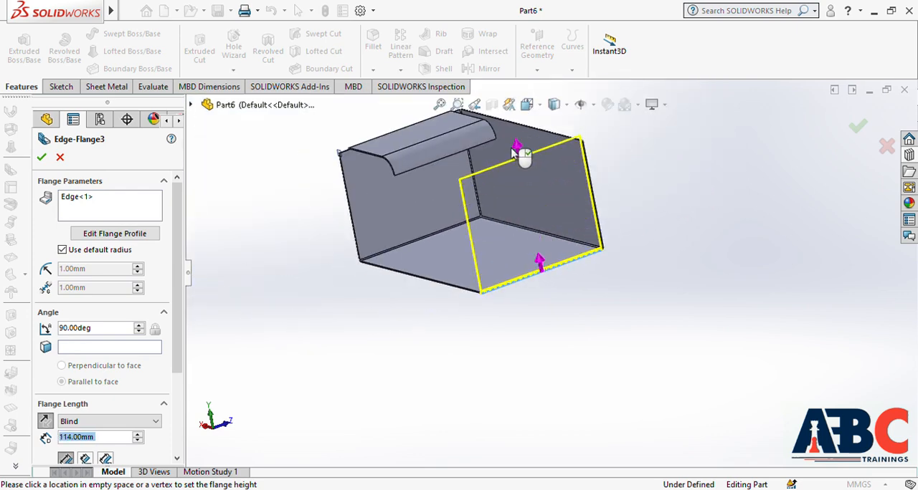
pyautogui.click(521, 167)
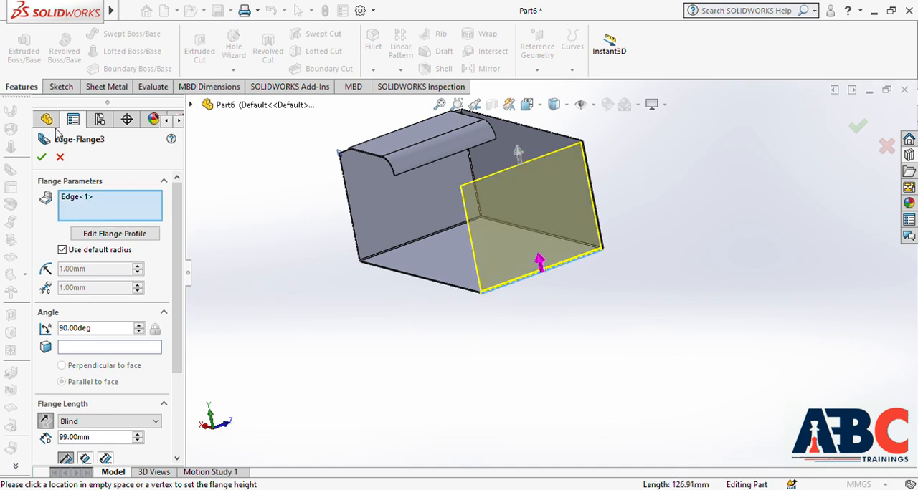
pyautogui.click(43, 157)
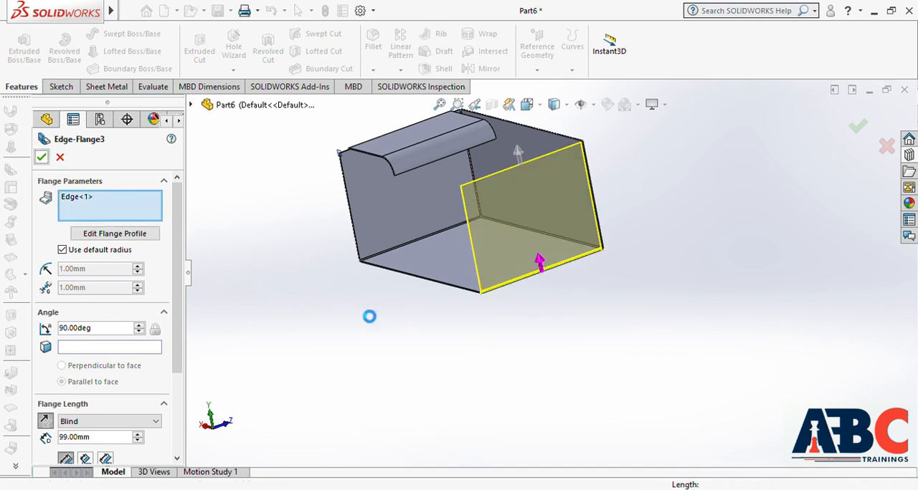
pyautogui.moveTo(377, 319); pyautogui.dragTo(598, 258, button='middle')
pyautogui.press('Escape')
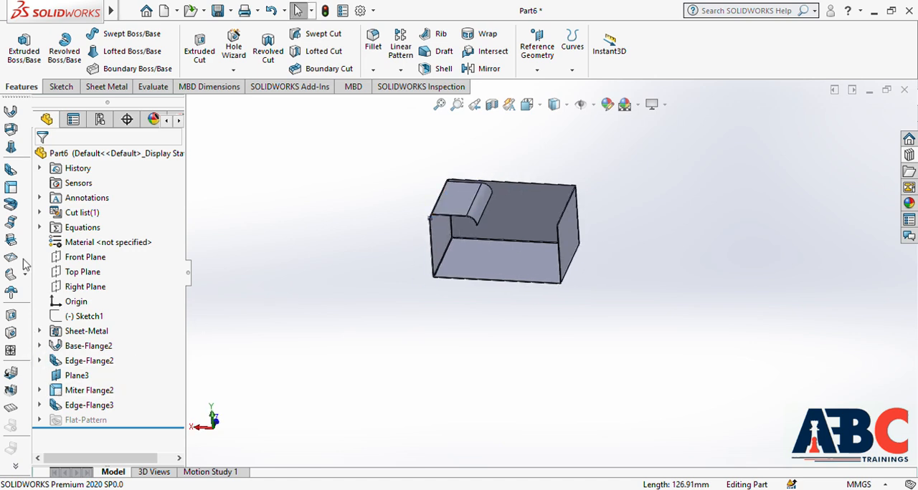
# Step: Start a Hem on the upper edge of the new short side wall, curling inward
pyautogui.click(11, 205)
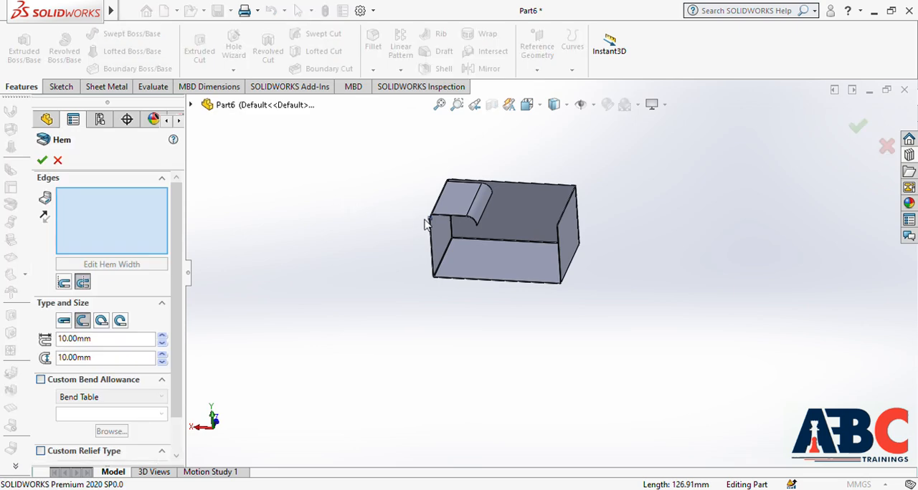
pyautogui.scroll(-5, 563, 214)
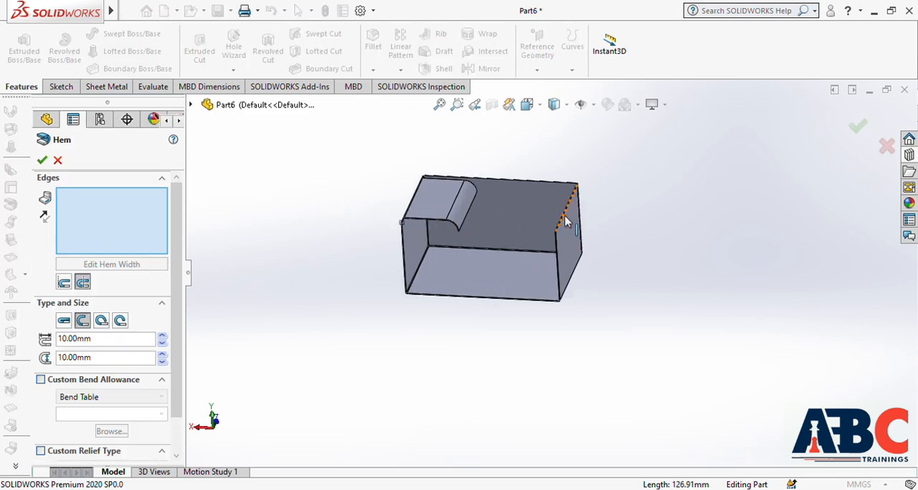
pyautogui.scroll(-3, 553, 239)
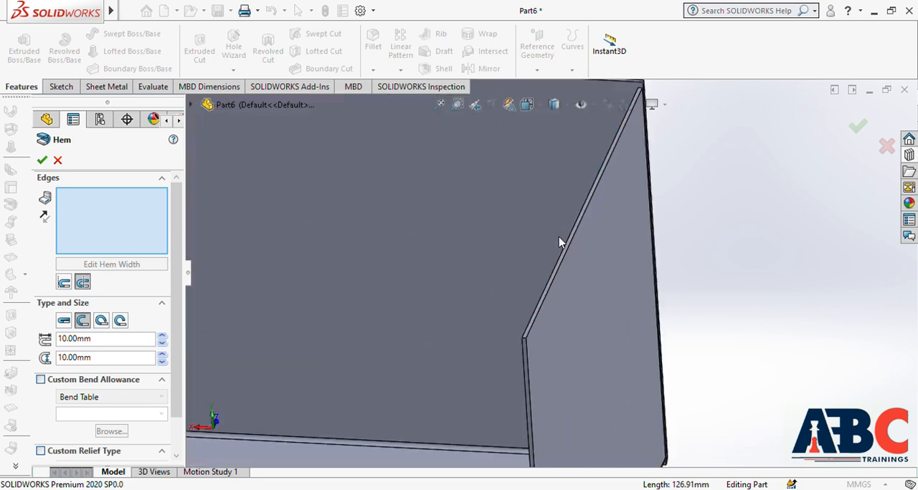
pyautogui.click(568, 248)
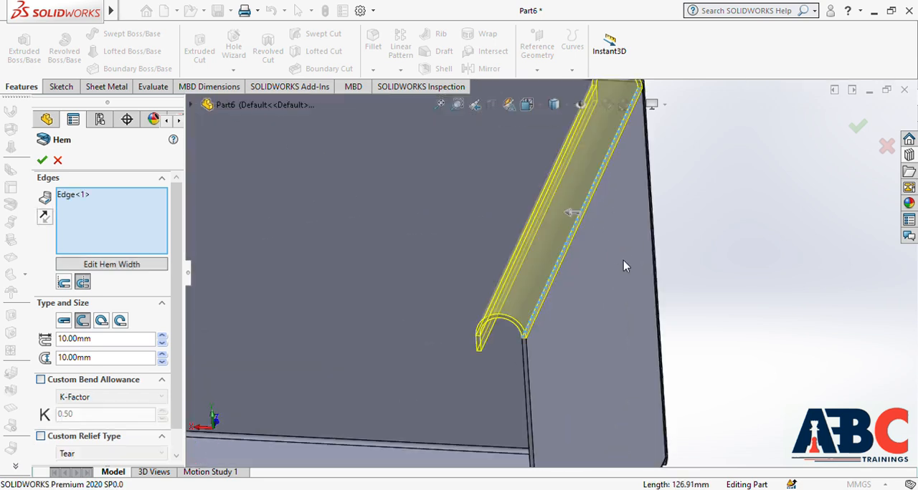
pyautogui.scroll(5, 623, 260)
pyautogui.scroll(3, 655, 295)
pyautogui.moveTo(640, 304); pyautogui.dragTo(606, 273, button='middle')
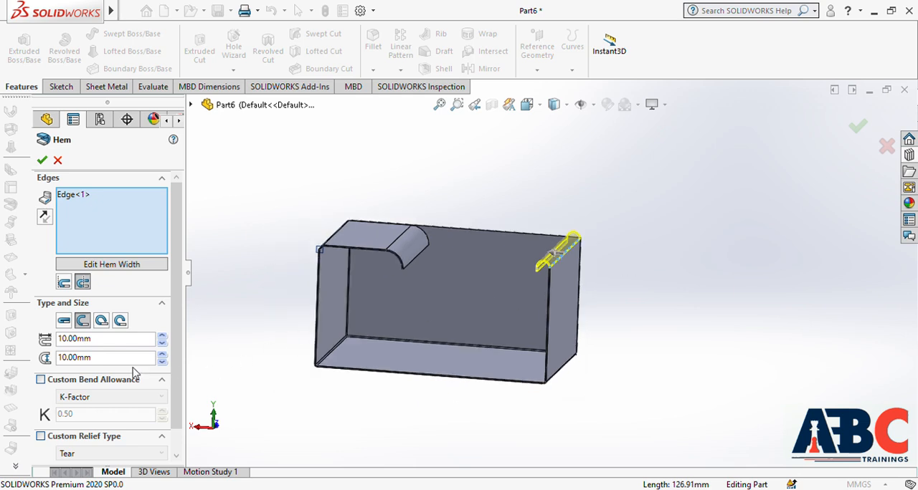
# Step: Compare the Closed, Open, Tear Drop and Rolled hem types on the selected edge, and return to Open
pyautogui.click(65, 321)
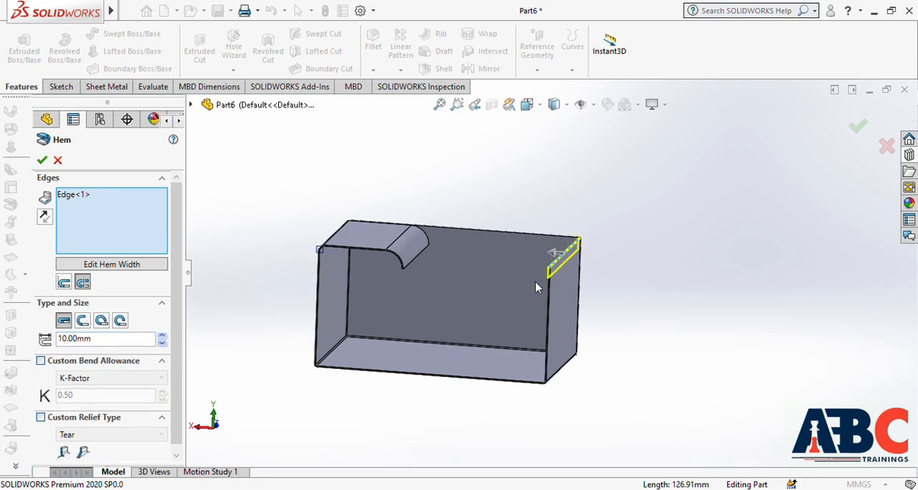
pyautogui.scroll(-5, 545, 288)
pyautogui.scroll(1, 574, 293)
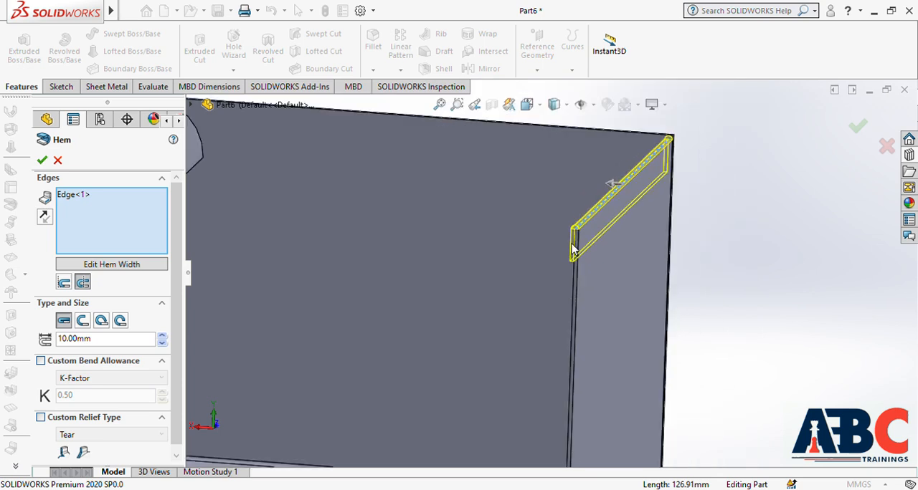
pyautogui.scroll(-2, 573, 249)
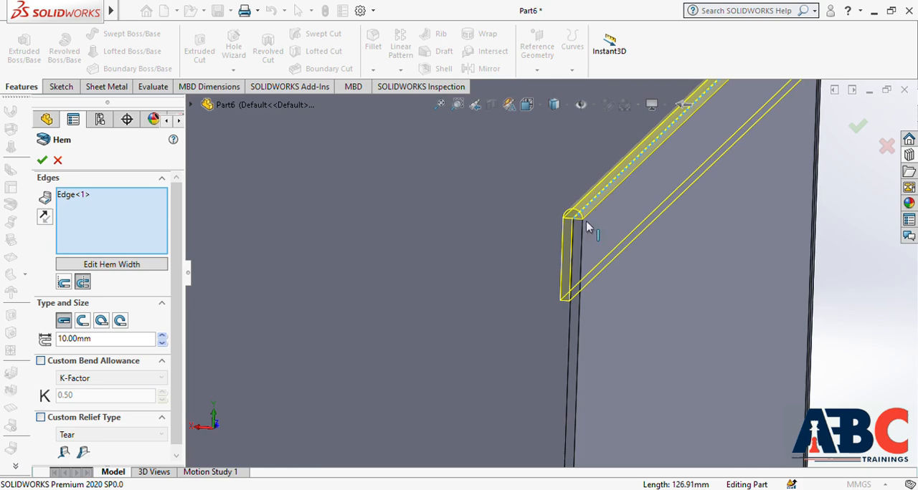
pyautogui.click(82, 322)
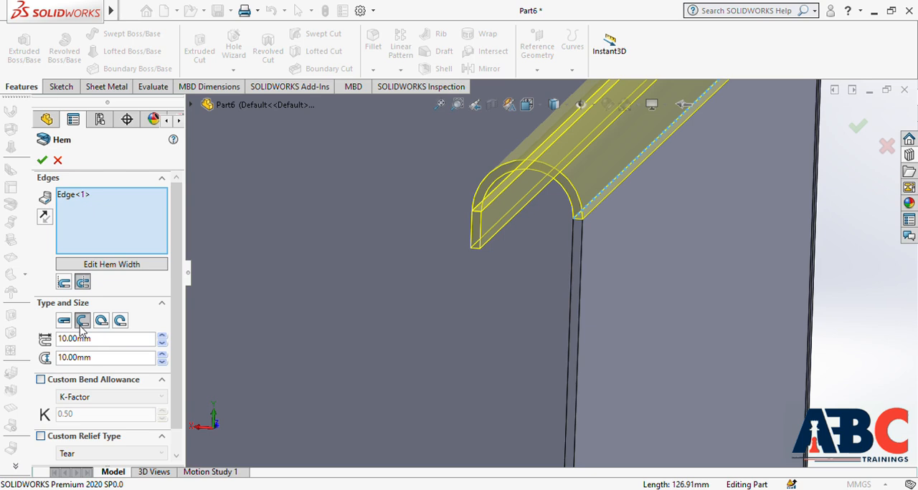
pyautogui.click(101, 322)
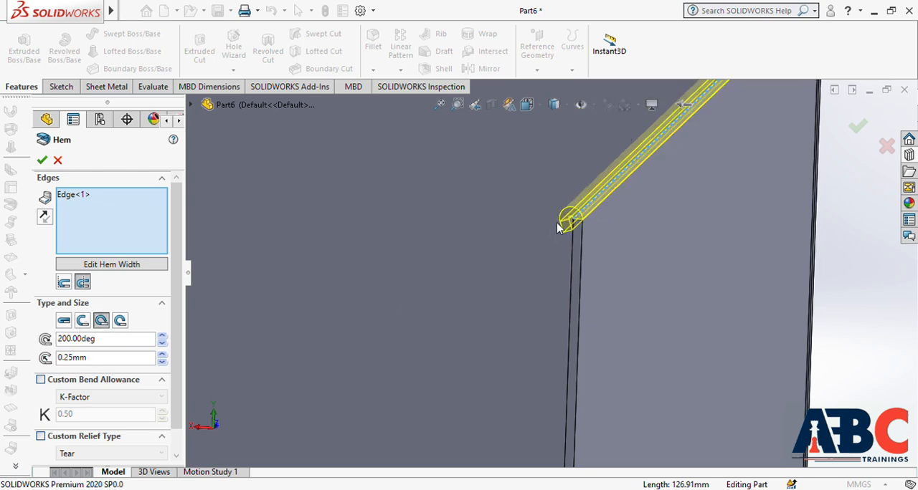
pyautogui.click(120, 321)
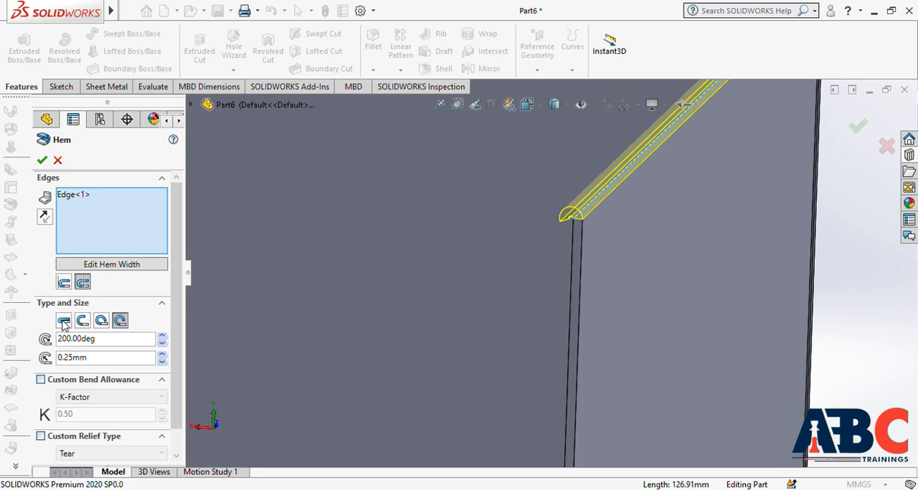
pyautogui.click(82, 322)
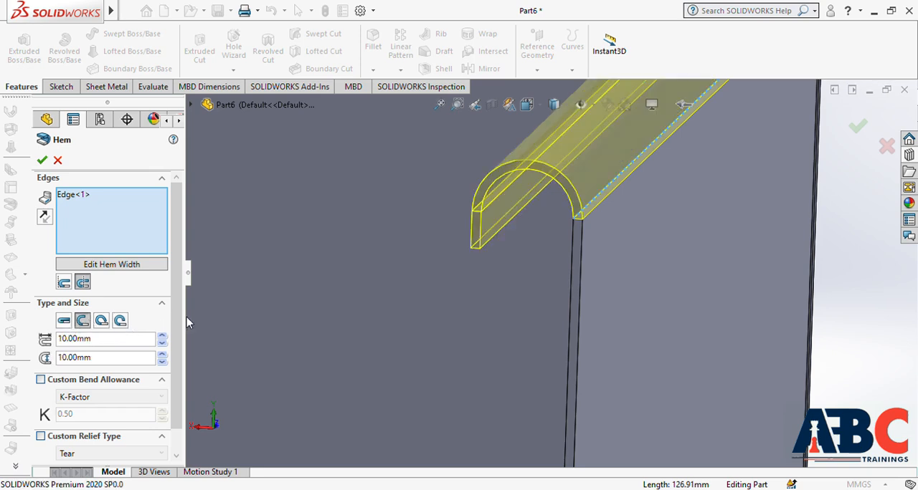
pyautogui.scroll(9, 187, 317)
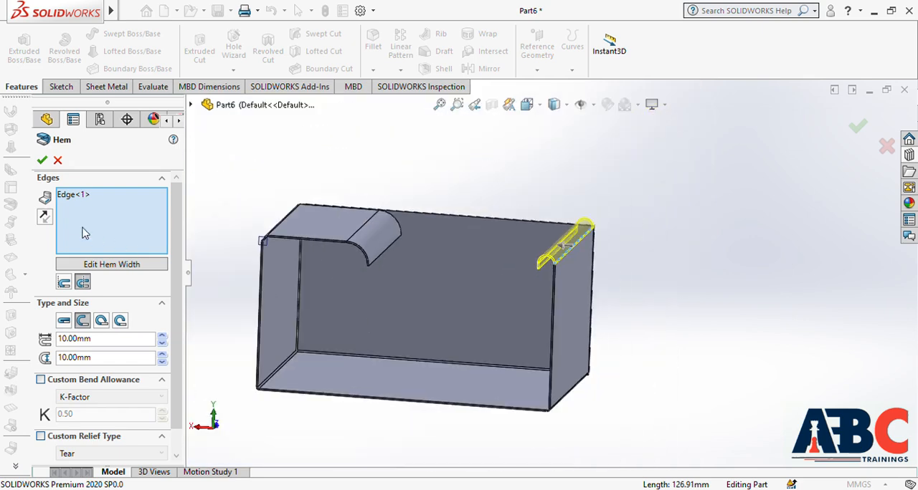
# Step: Create the Open hem with a 10 mm length and 10 mm gap along the side wall's upper edge
pyautogui.click(41, 160)
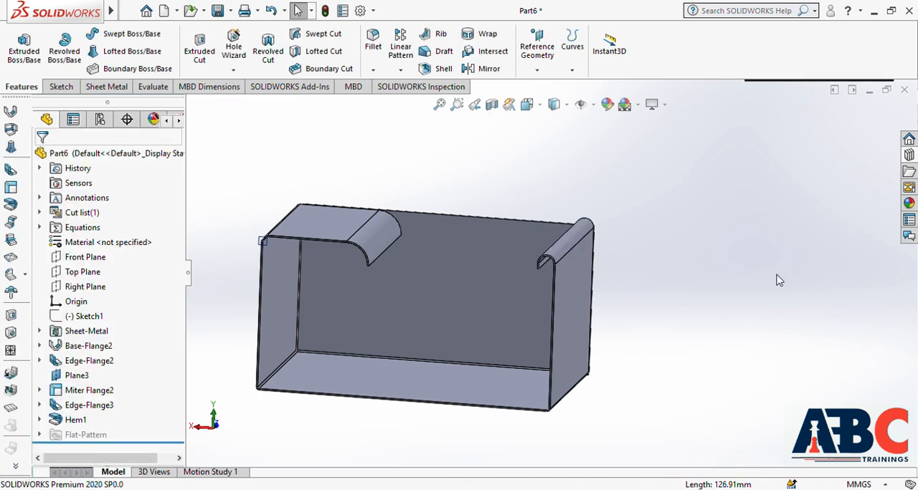
pyautogui.scroll(3, 703, 279)
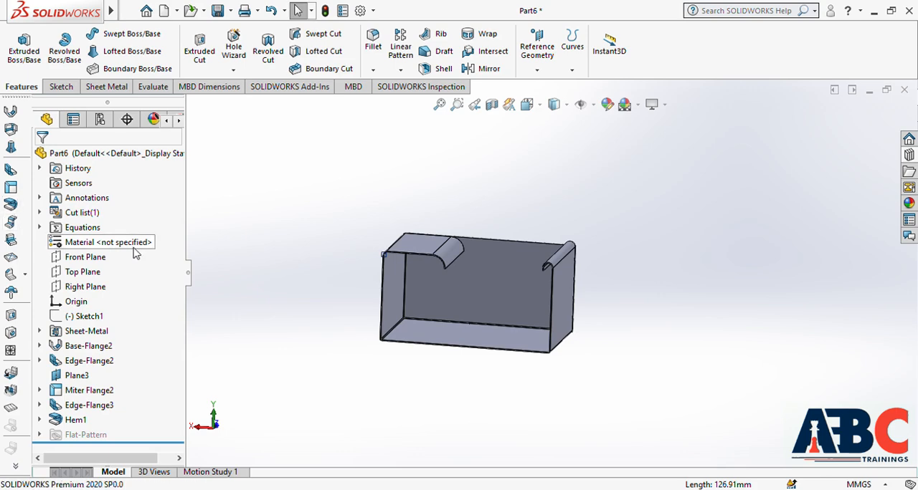
# Step: Start a Jog on the outer face of the hemmed side wall and sketch a horizontal bend line across its full width
pyautogui.click(10, 225)
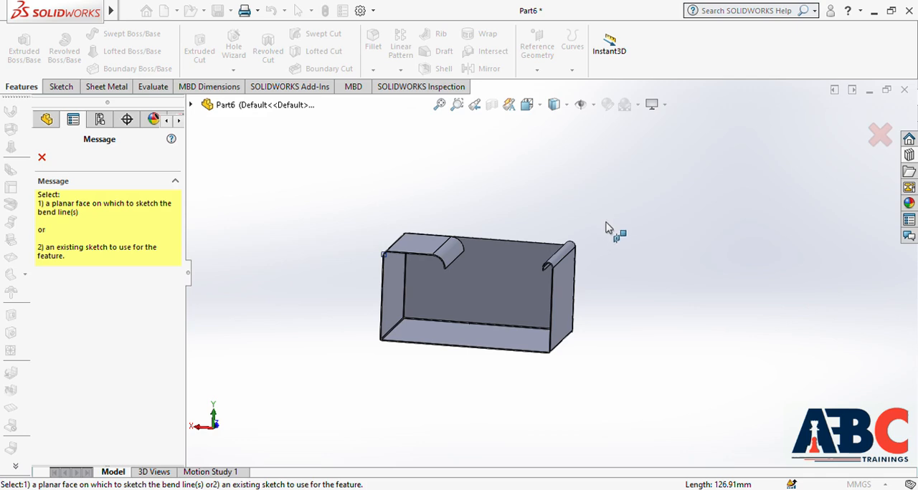
pyautogui.moveTo(610, 237); pyautogui.dragTo(588, 266, button='middle')
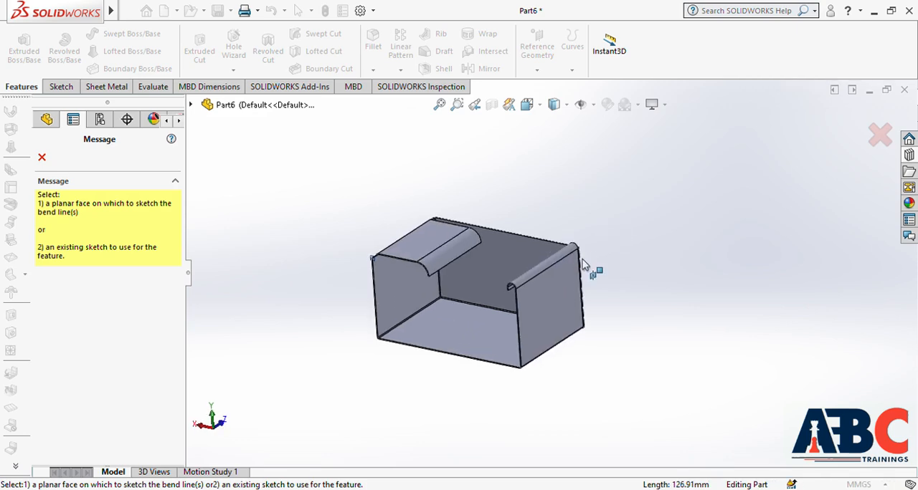
pyautogui.click(542, 322)
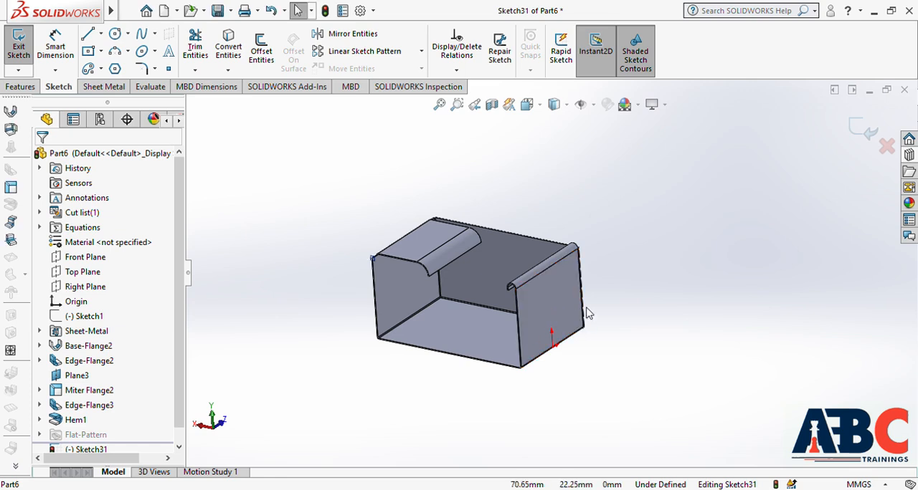
pyautogui.hotkey('ctrl', '8')
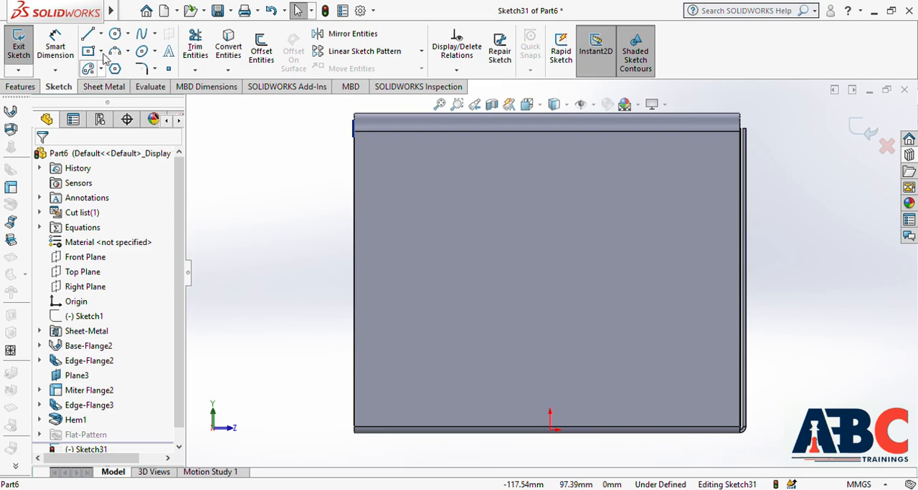
pyautogui.click(88, 34)
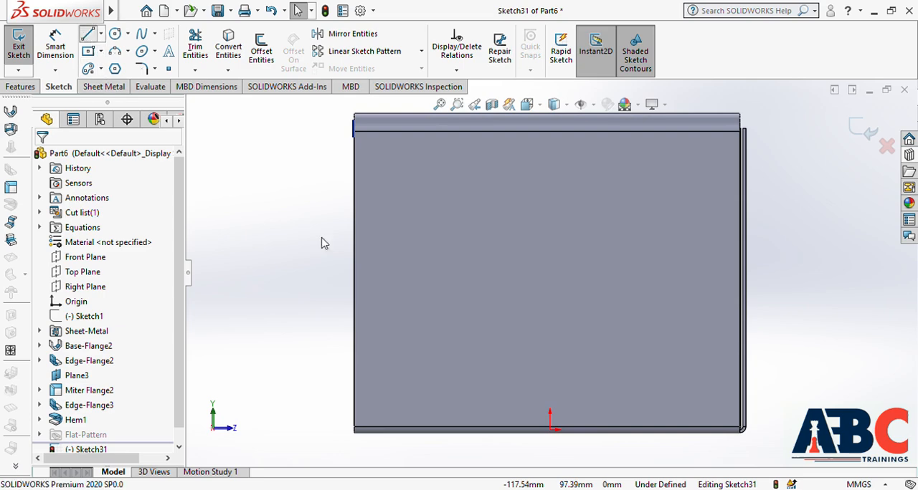
pyautogui.click(354, 278)
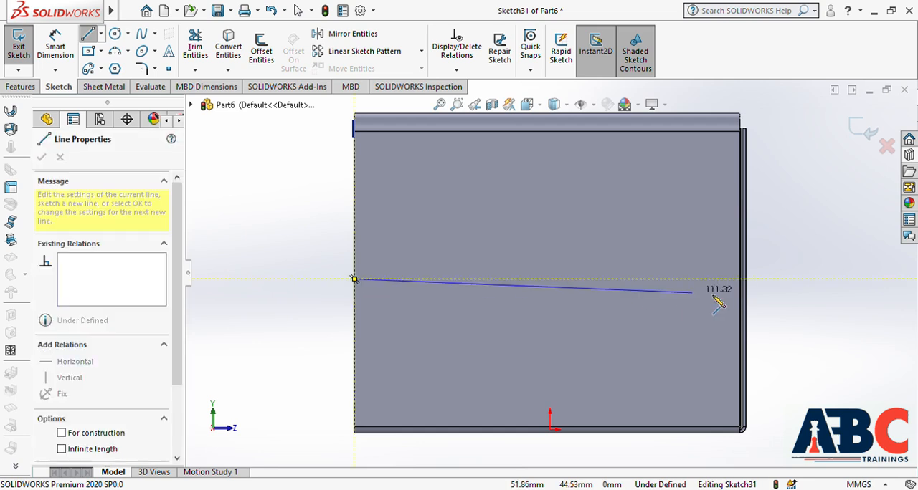
pyautogui.click(739, 279)
pyautogui.press('Escape')
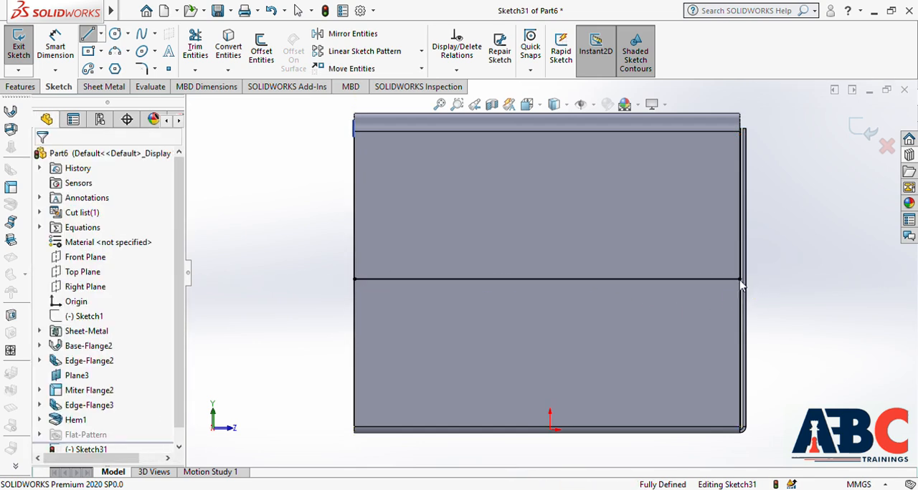
pyautogui.click(853, 138)
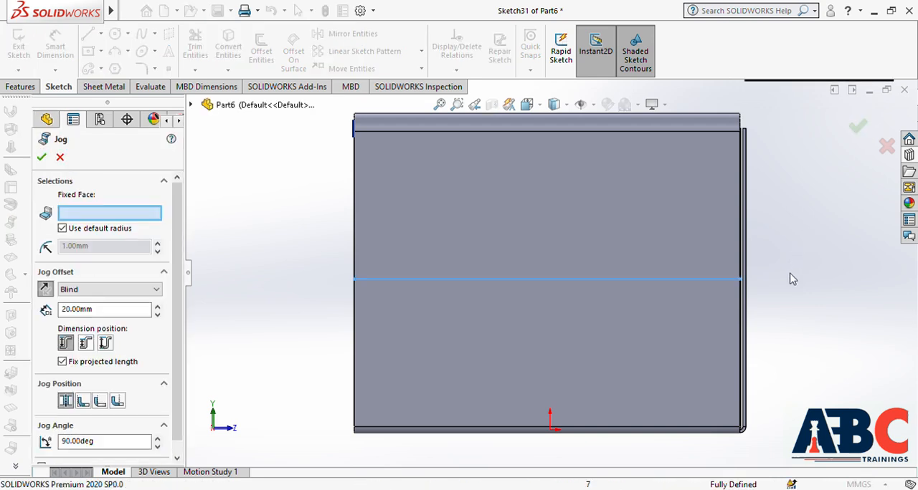
# Step: Fix the wall portion below the bend line and set the blind jog offset to 30 mm
pyautogui.scroll(4, 790, 275)
pyautogui.moveTo(723, 278); pyautogui.dragTo(765, 305, button='middle')
pyautogui.click(669, 330)
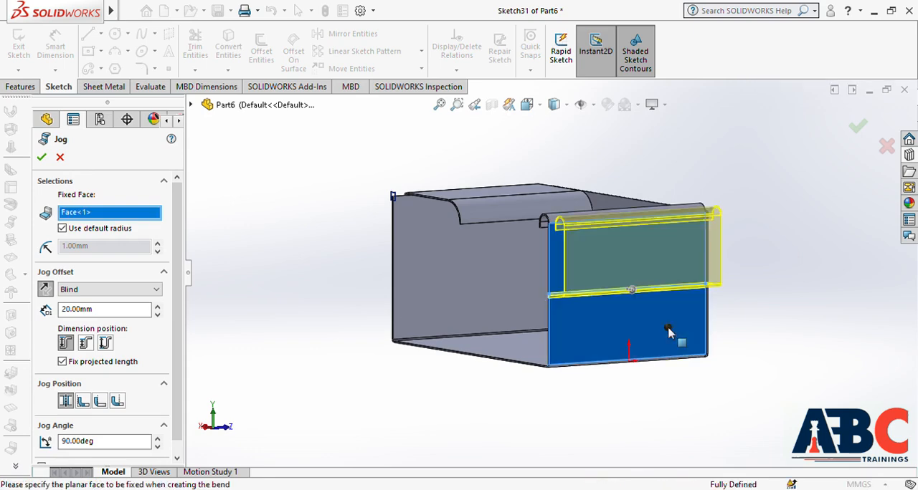
pyautogui.moveTo(333, 295); pyautogui.dragTo(390, 302, button='middle')
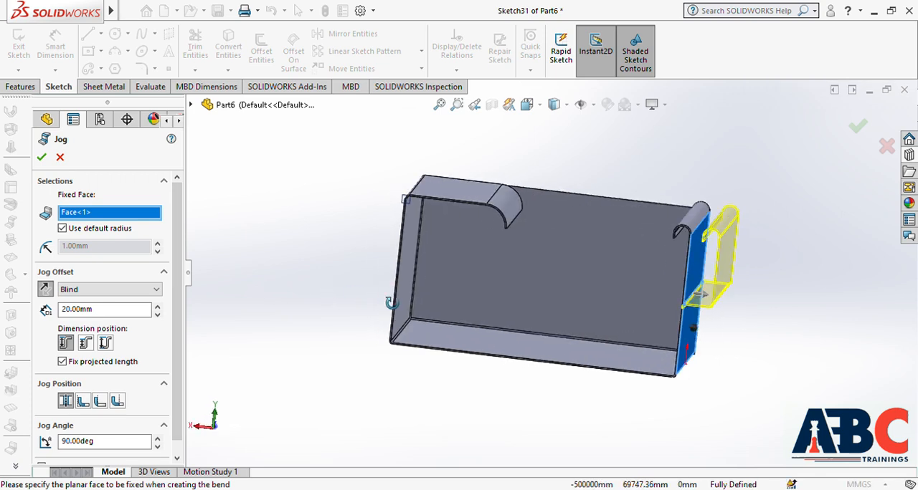
pyautogui.moveTo(100, 313); pyautogui.dragTo(30, 317)
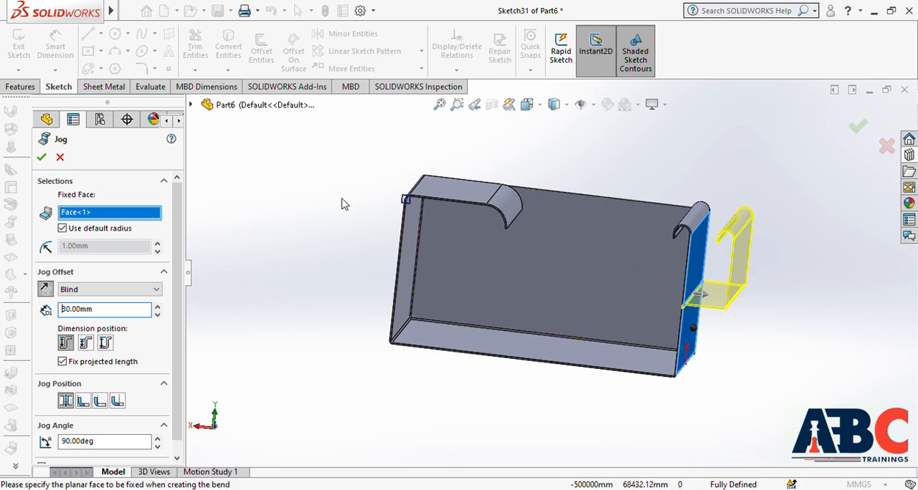
# Step: Compare the jog positions, choose Material Outside and create the jog at 90 degrees
pyautogui.click(81, 408)
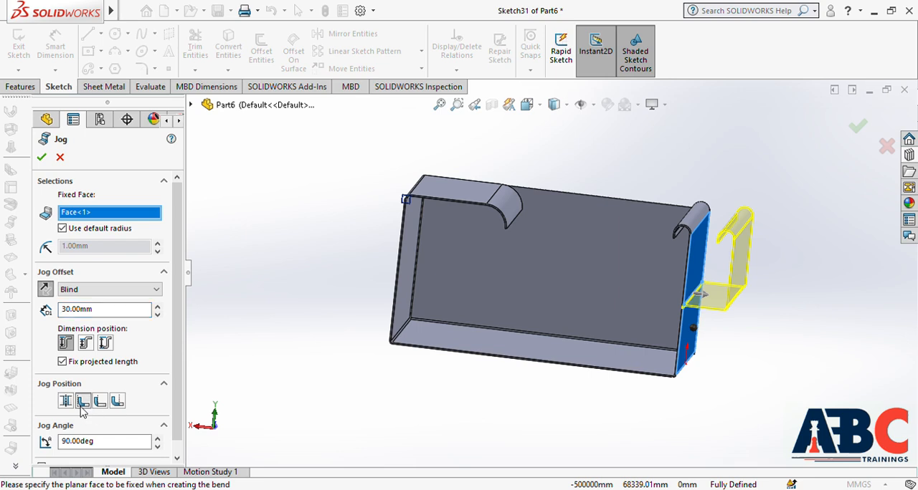
pyautogui.scroll(-3, 723, 315)
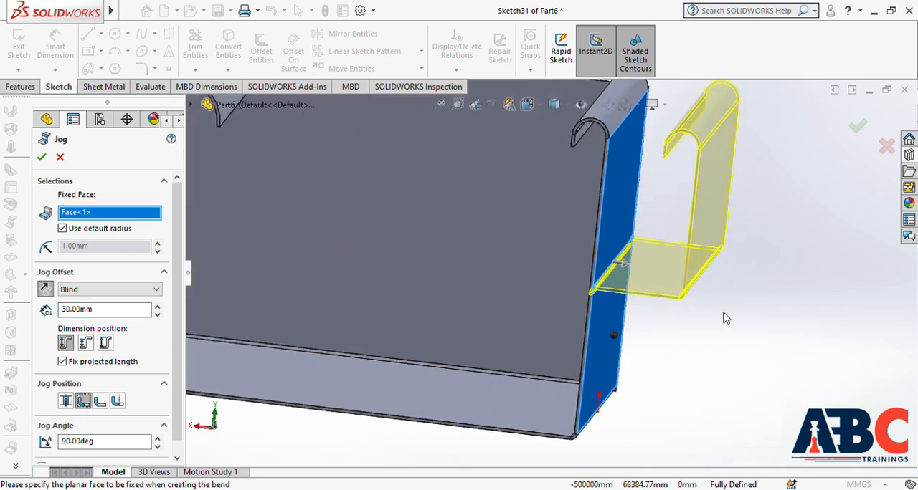
pyautogui.scroll(-3, 665, 322)
pyautogui.click(101, 401)
pyautogui.click(118, 403)
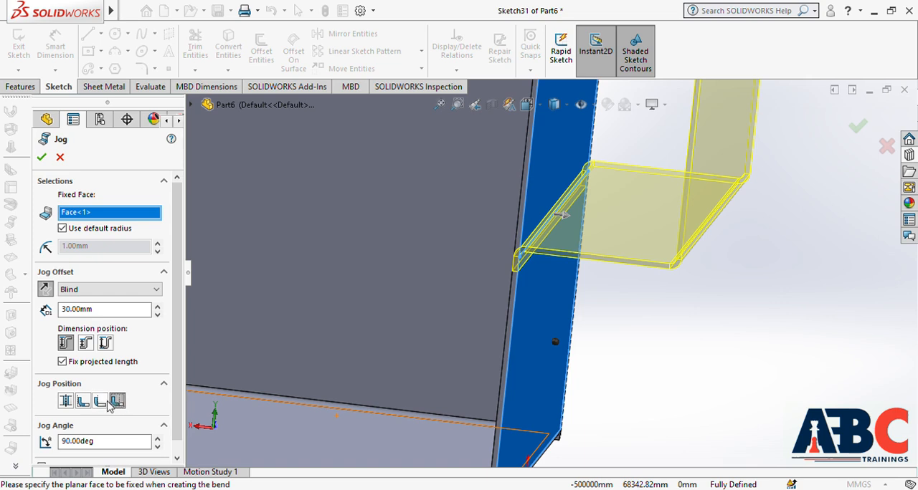
pyautogui.click(101, 402)
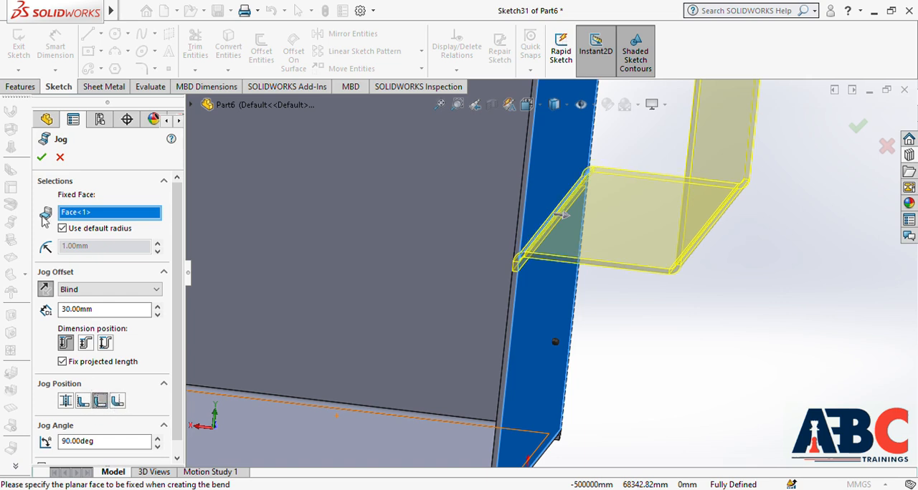
pyautogui.click(41, 159)
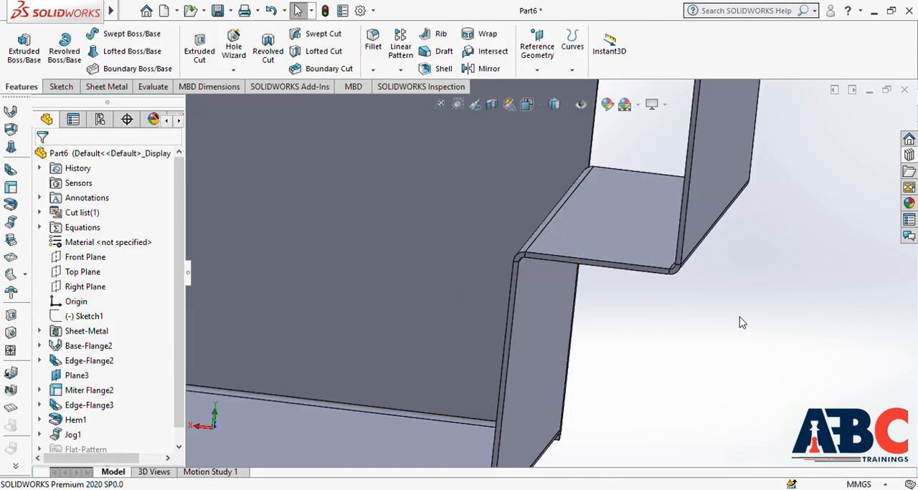
# Step: Start a Sketched Bend on the long wall's outer face and sketch a horizontal bend line across it, level with the jog
pyautogui.press('f')
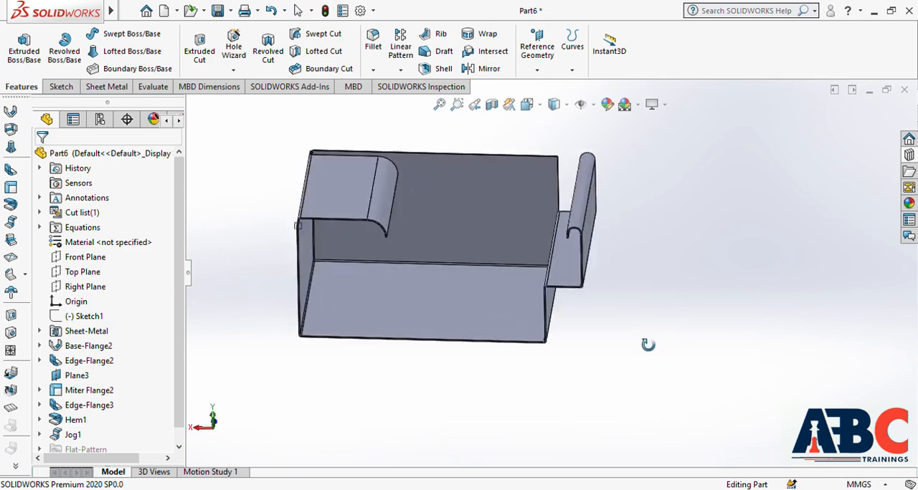
pyautogui.moveTo(648, 345); pyautogui.dragTo(629, 333, button='middle')
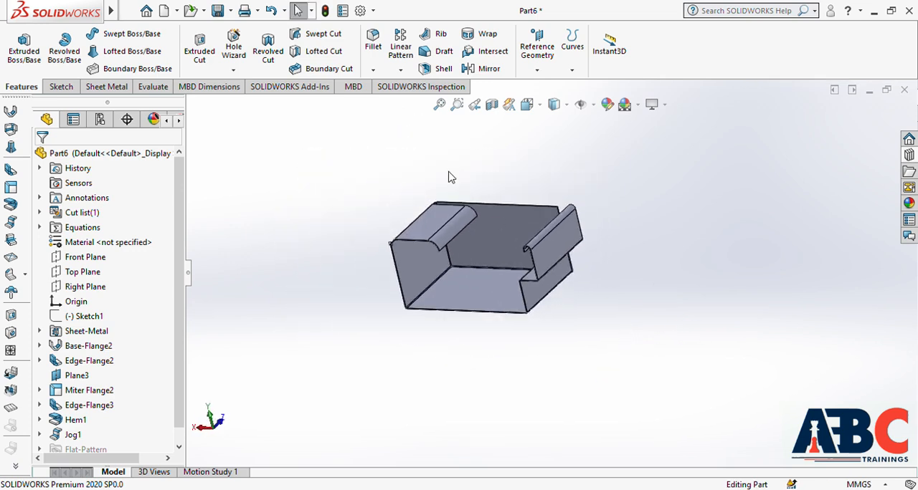
pyautogui.scroll(-2, 434, 181)
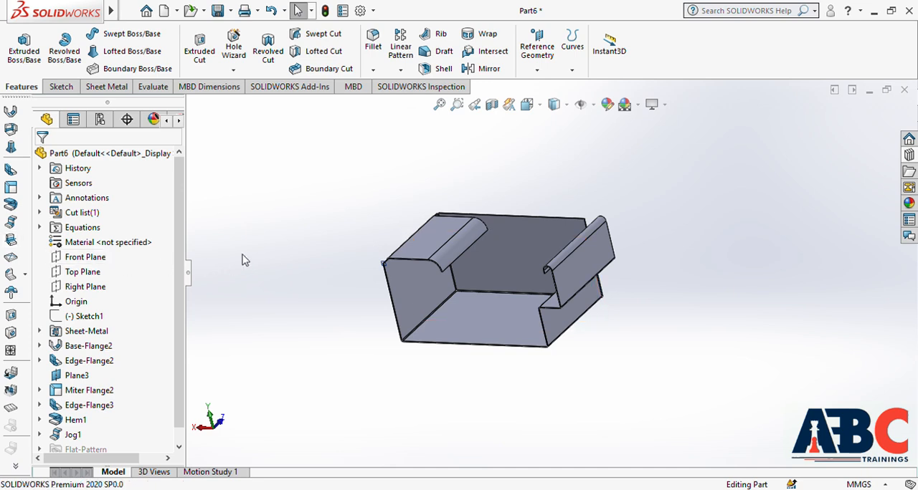
pyautogui.click(11, 241)
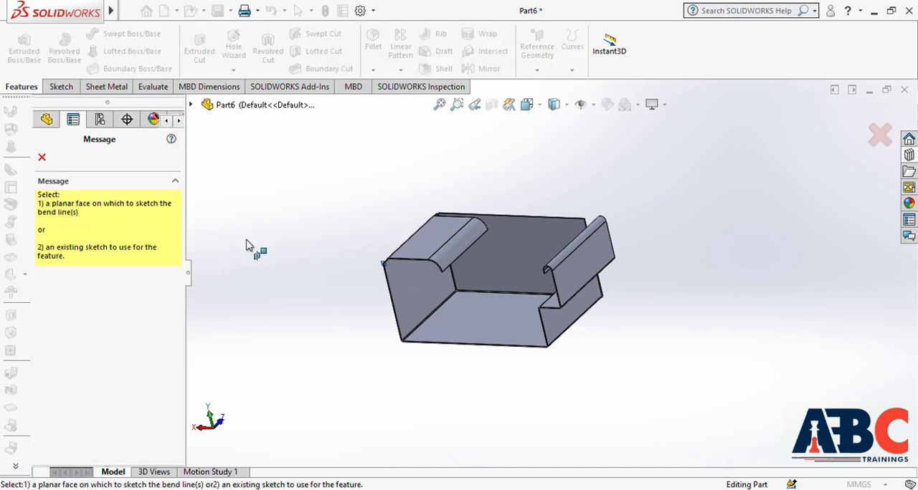
pyautogui.moveTo(686, 246); pyautogui.dragTo(538, 310, button='middle')
pyautogui.click(537, 311)
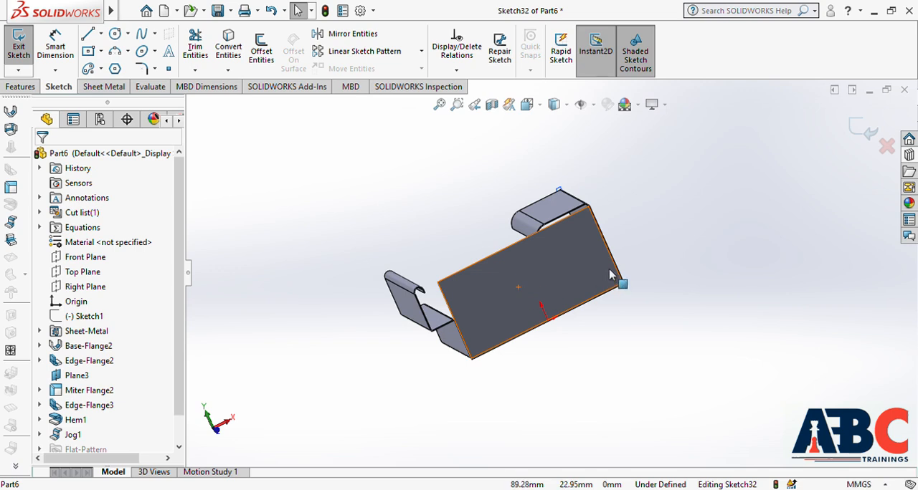
pyautogui.hotkey('ctrl', '8')
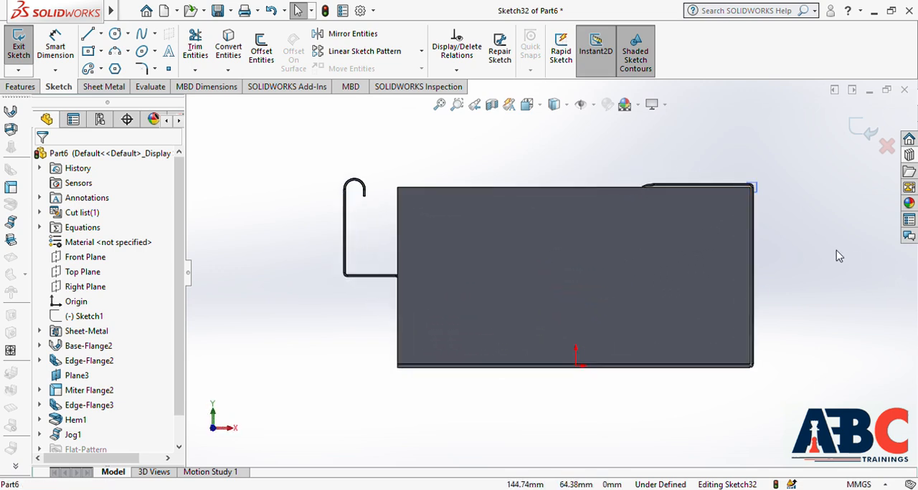
pyautogui.click(86, 36)
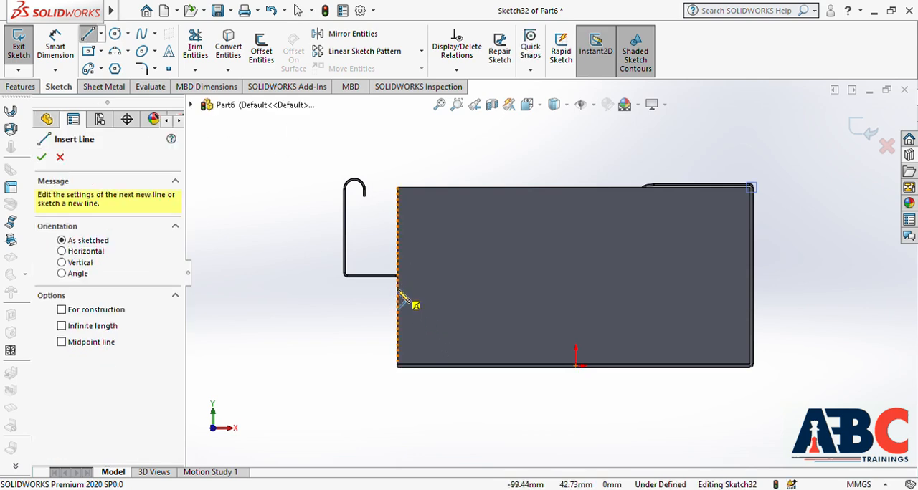
pyautogui.click(398, 275)
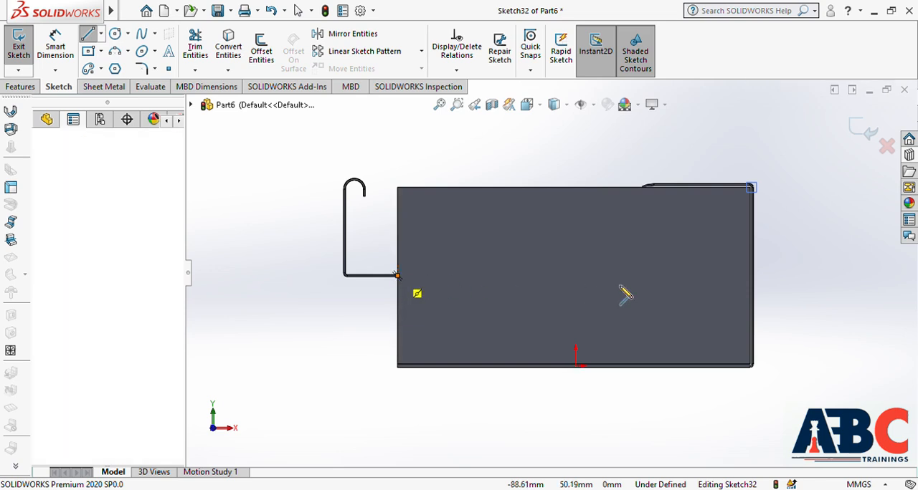
pyautogui.click(750, 276)
pyautogui.press('Escape')
pyautogui.press('Escape')
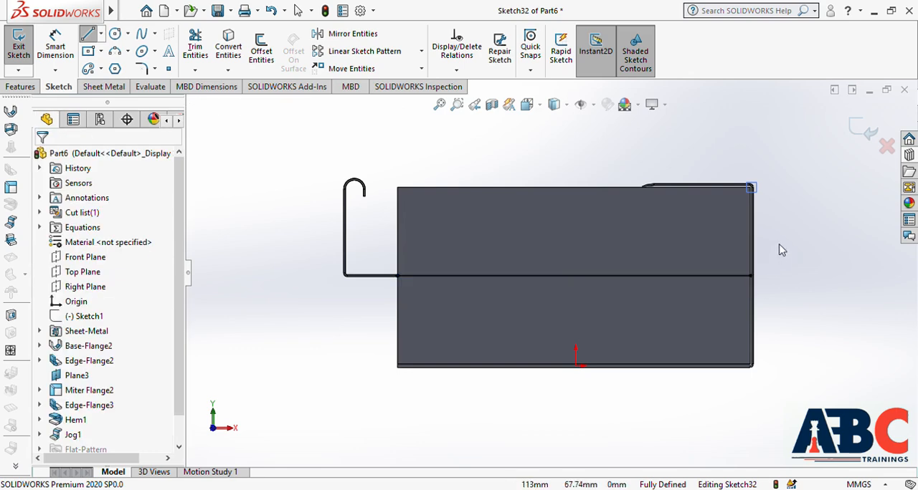
pyautogui.click(854, 134)
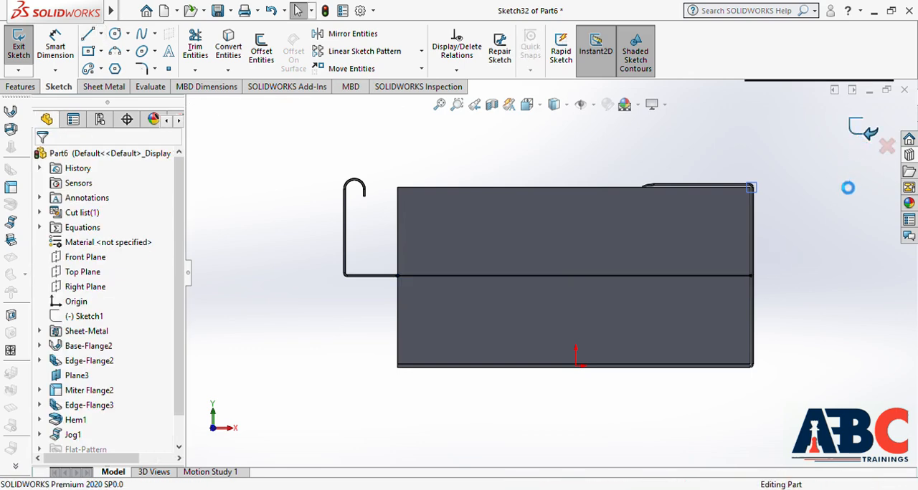
# Step: Fix the long wall's lower portion and bend the upper portion outward 90 degrees about the line with the default radius
pyautogui.click(579, 203)
pyautogui.moveTo(486, 167); pyautogui.dragTo(508, 207, button='middle')
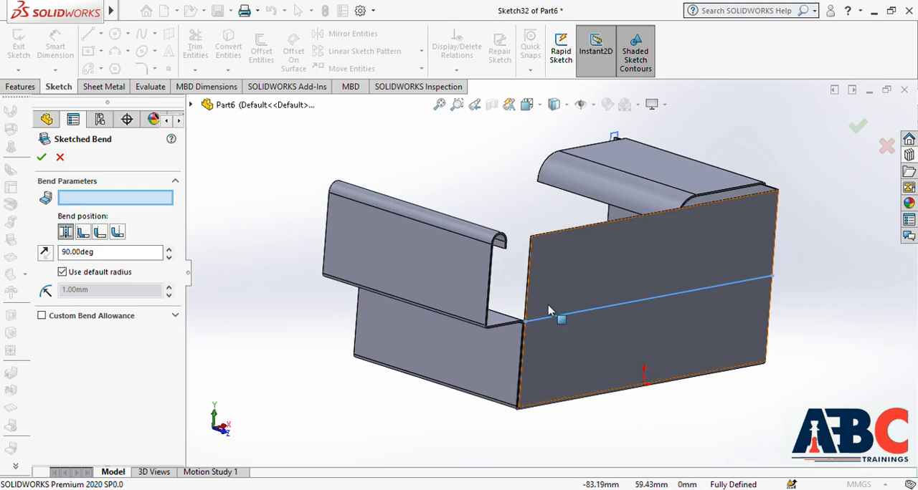
pyautogui.click(603, 352)
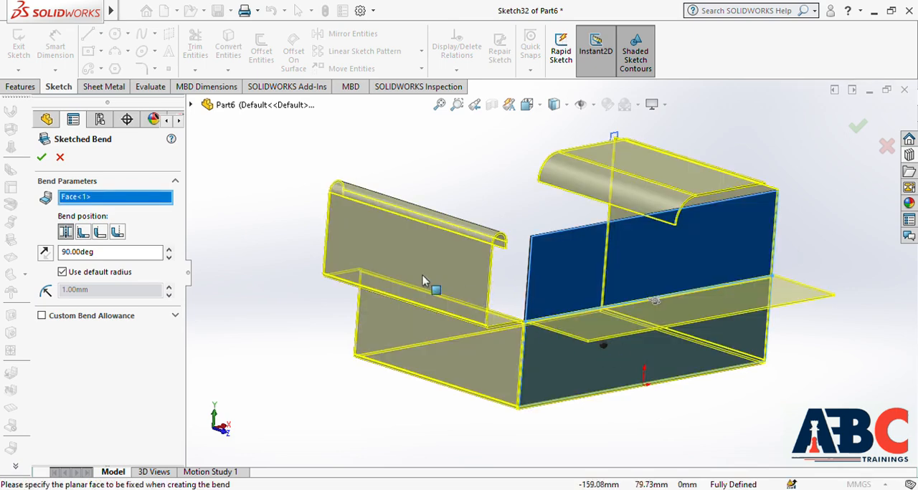
pyautogui.click(41, 158)
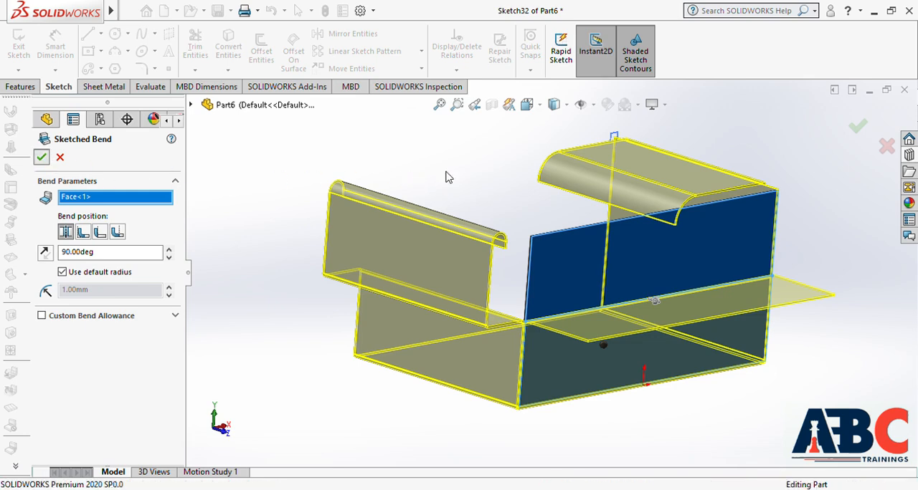
# Step: Add a Cross Break with a 10 mm radius and 20 degree angle to the long wall's outward-bent face
pyautogui.moveTo(831, 237); pyautogui.dragTo(854, 288, button='middle')
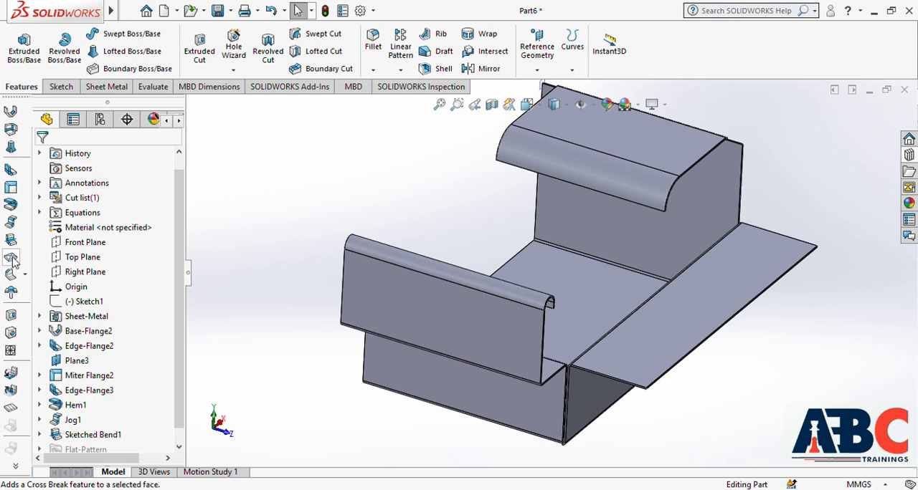
pyautogui.click(11, 259)
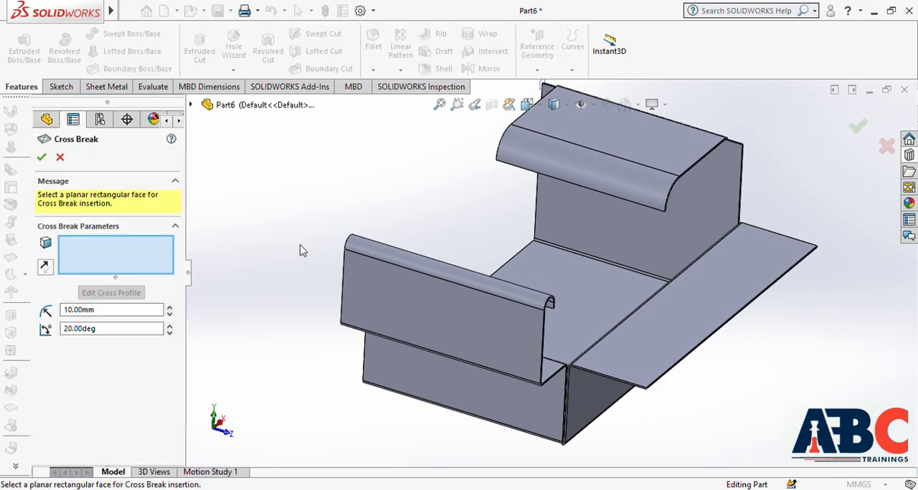
pyautogui.click(708, 319)
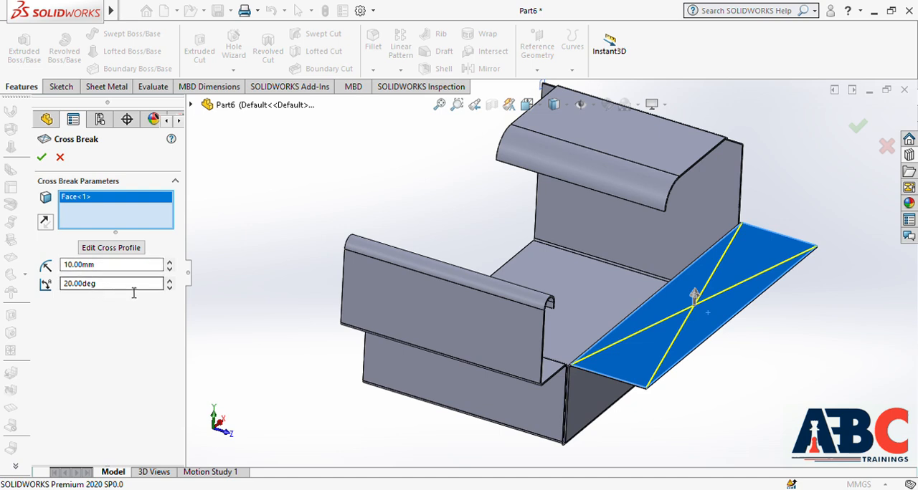
pyautogui.click(41, 157)
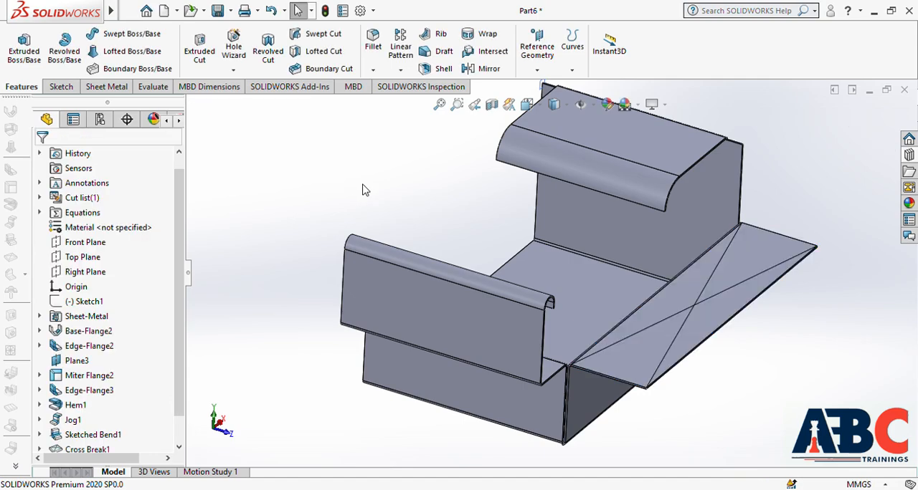
# Step: Delete the edge flange on the base's short end together with its dependent hem and jog
pyautogui.moveTo(836, 349)
pyautogui.mouseDown(button='middle')
pyautogui.moveTo(802, 370)
pyautogui.moveTo(861, 370)
pyautogui.moveTo(803, 338)
pyautogui.moveTo(840, 364)
pyautogui.moveTo(832, 360)
pyautogui.mouseUp(button='middle')
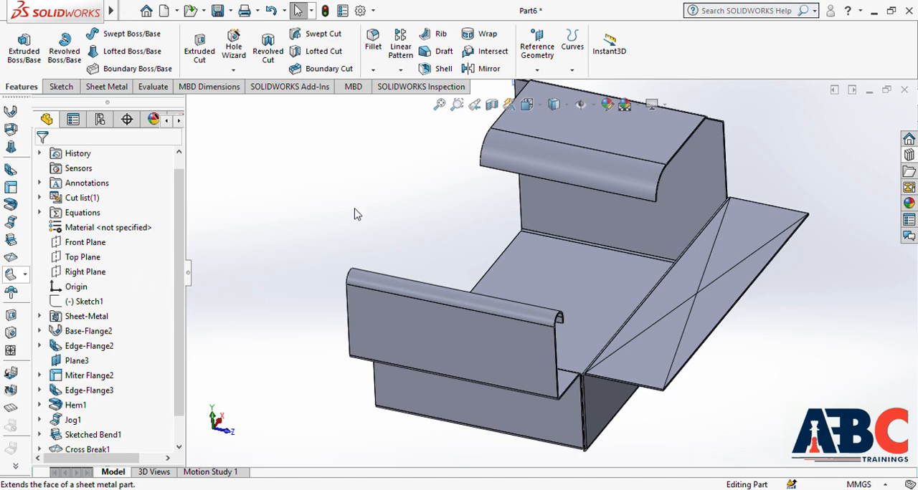
pyautogui.moveTo(407, 201); pyautogui.dragTo(497, 253, button='middle')
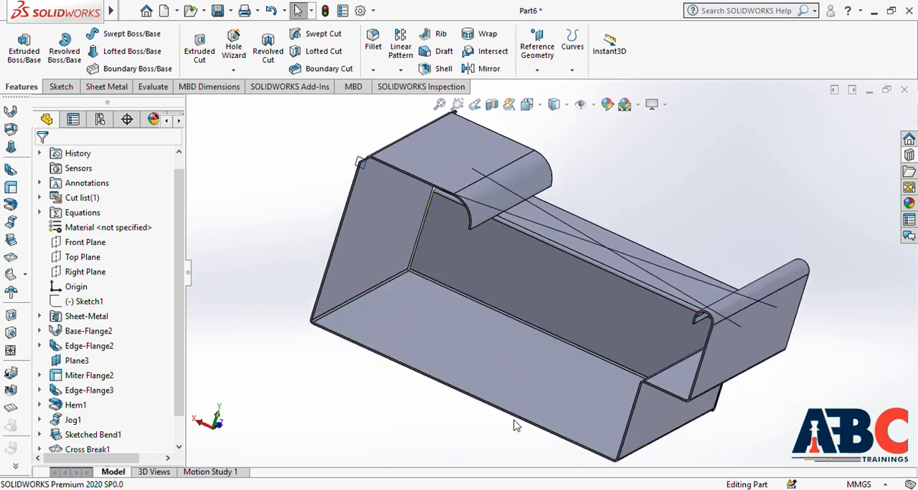
pyautogui.click(659, 420)
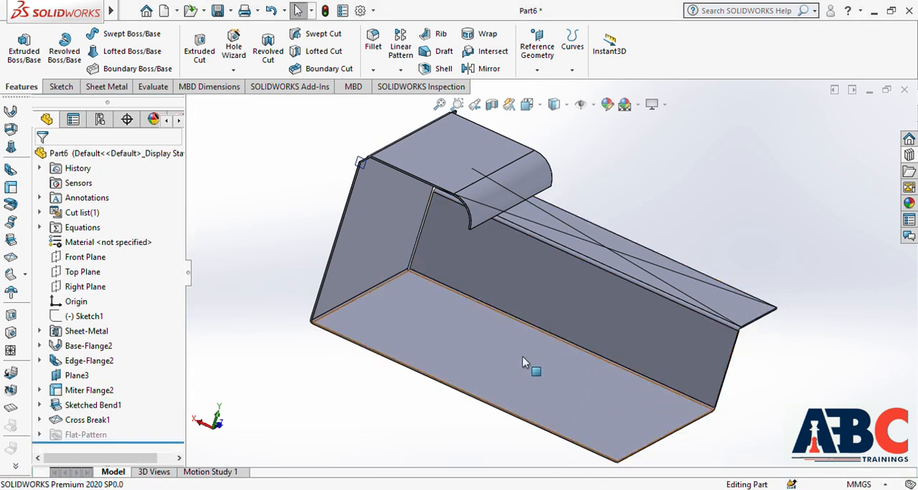
# Step: Start an Edge Flange on the base's two adjoining open edges, long and short, with a flange length of 91 mm
pyautogui.scroll(1, 289, 285)
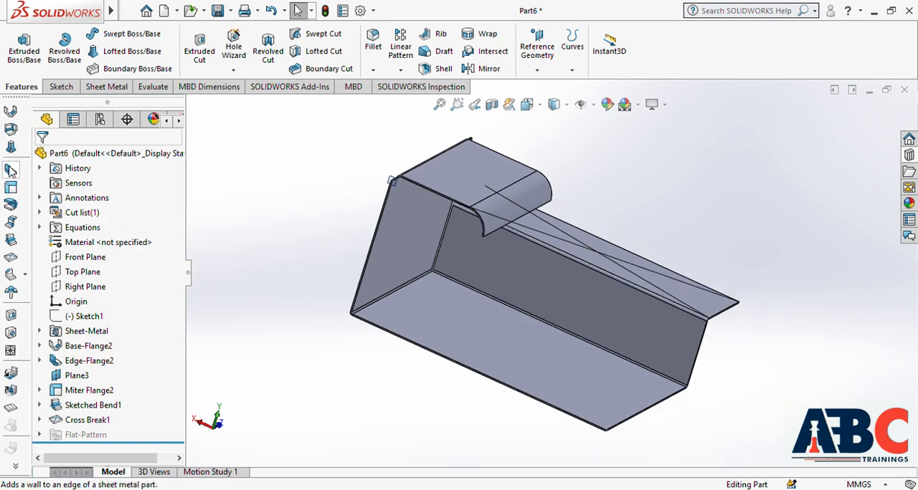
pyautogui.click(10, 170)
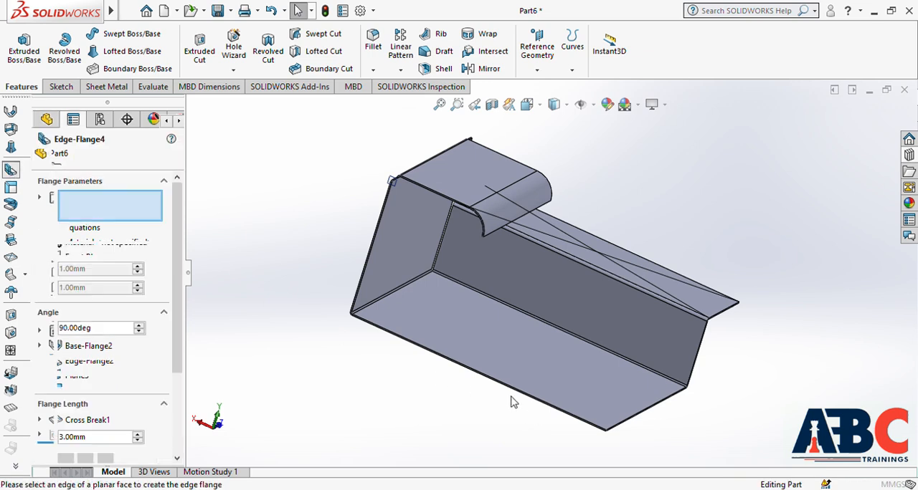
pyautogui.moveTo(564, 373); pyautogui.dragTo(494, 389, button='middle')
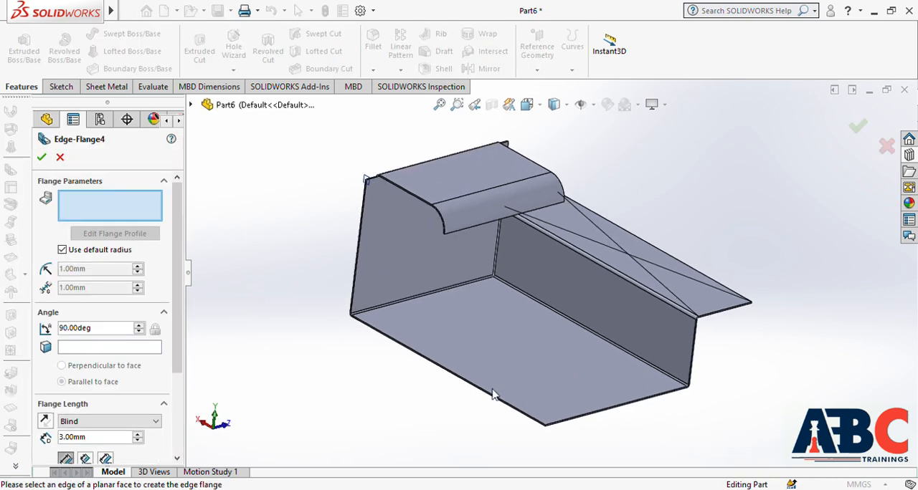
pyautogui.scroll(-4, 495, 387)
pyautogui.click(502, 369)
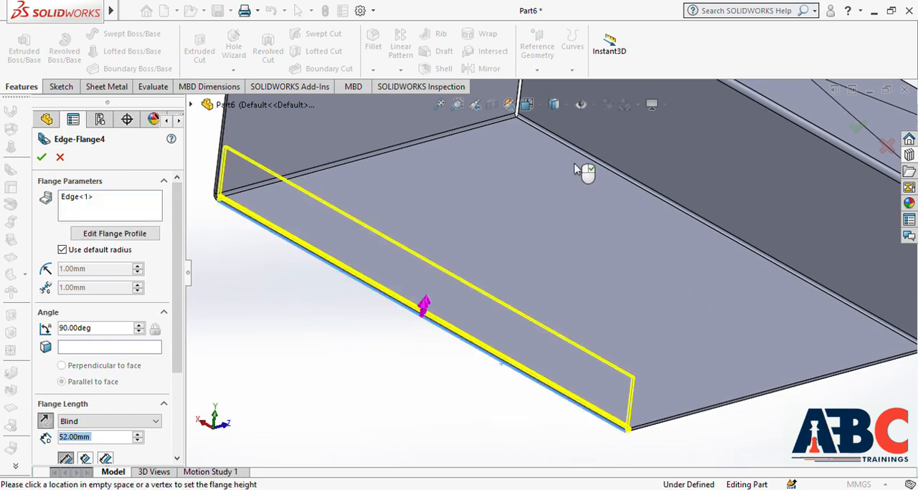
pyautogui.scroll(3, 574, 133)
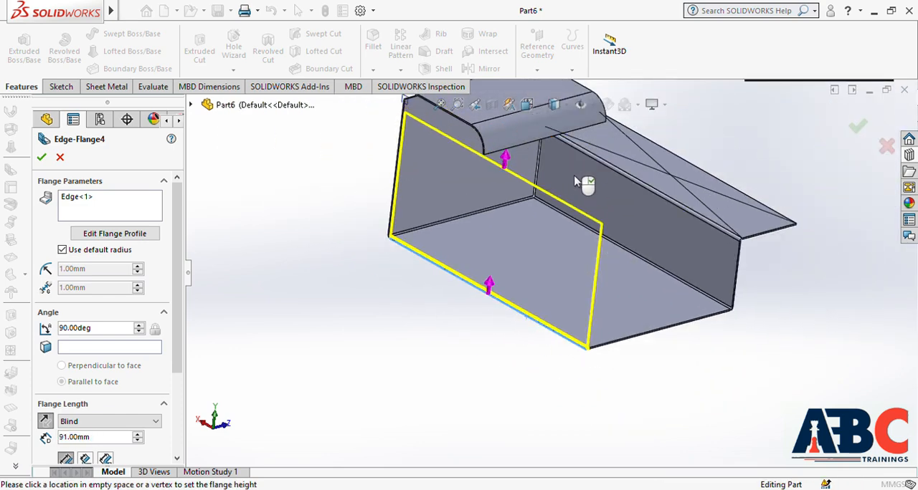
pyautogui.scroll(-5, 662, 335)
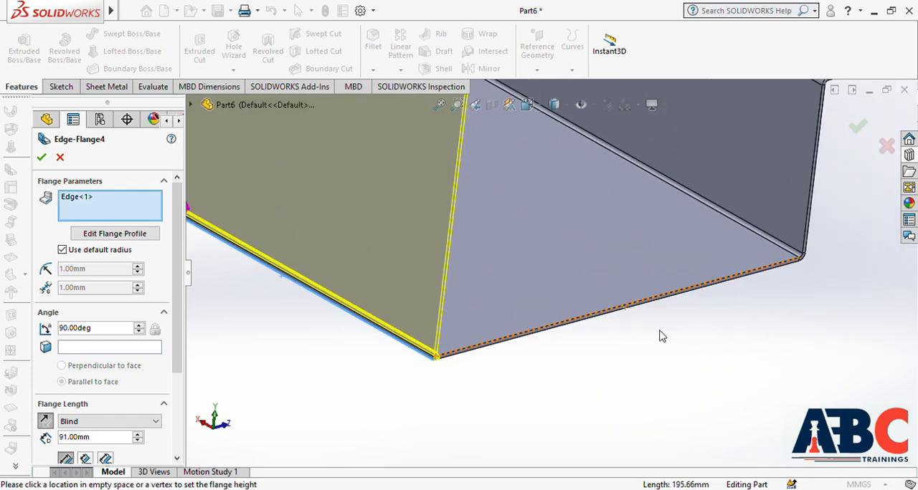
pyautogui.click(610, 316)
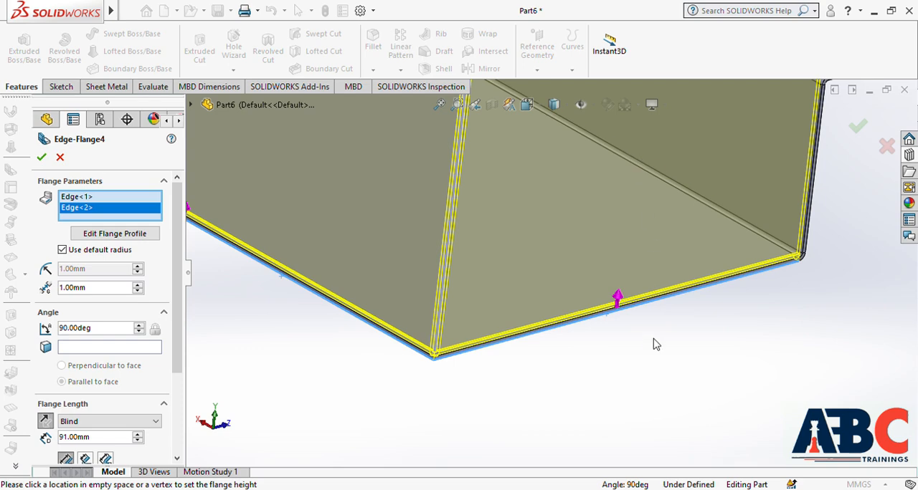
pyautogui.scroll(8, 654, 345)
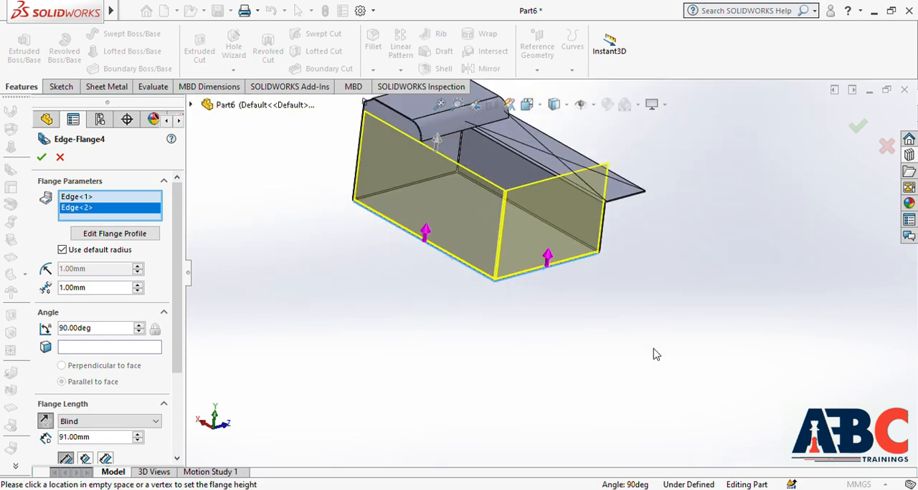
pyautogui.scroll(-5, 441, 195)
pyautogui.scroll(3, 451, 210)
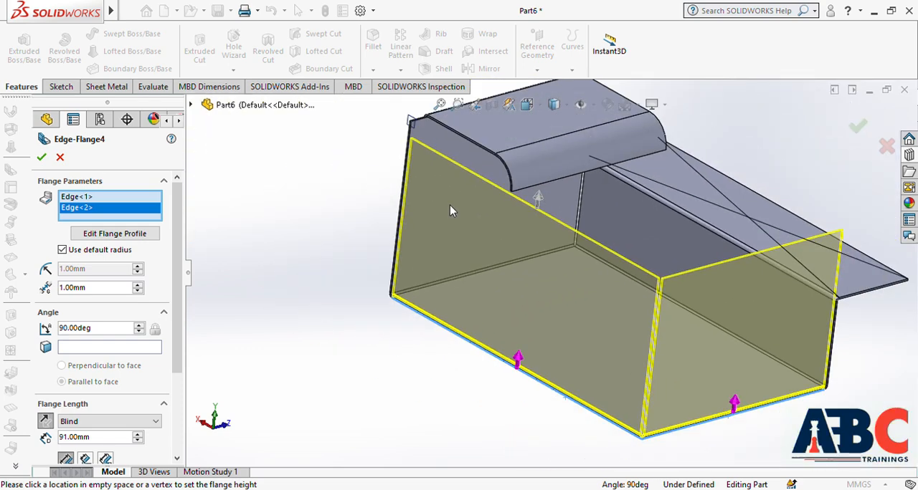
# Step: Set the flange angle to 75 degrees and create both outward-leaning edge flanges
pyautogui.moveTo(101, 331); pyautogui.dragTo(43, 331)
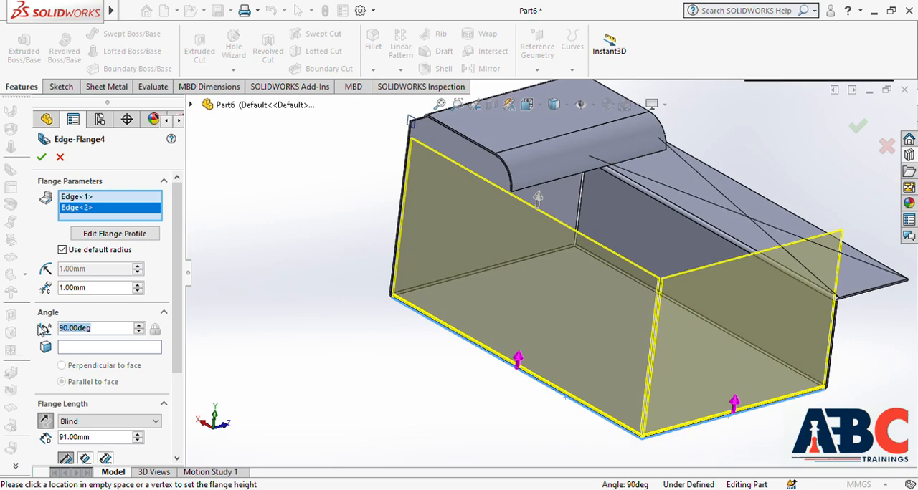
pyautogui.write('75')
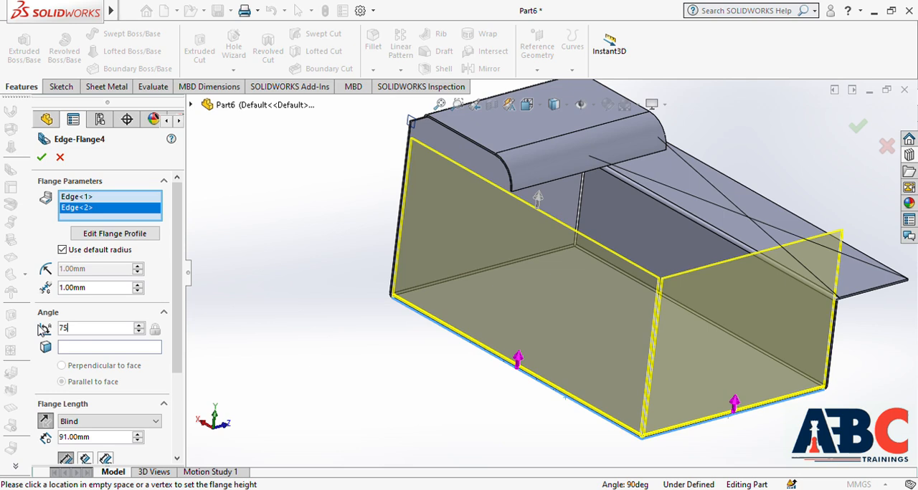
pyautogui.press('Return')
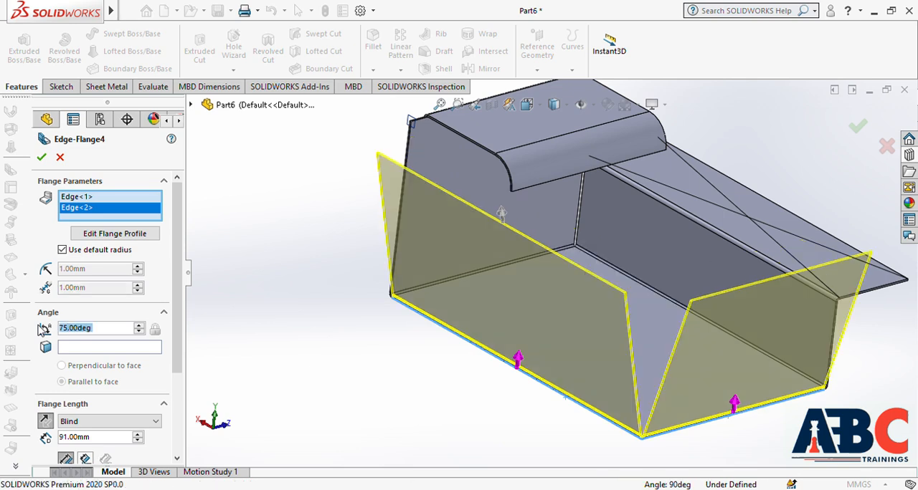
pyautogui.click(43, 159)
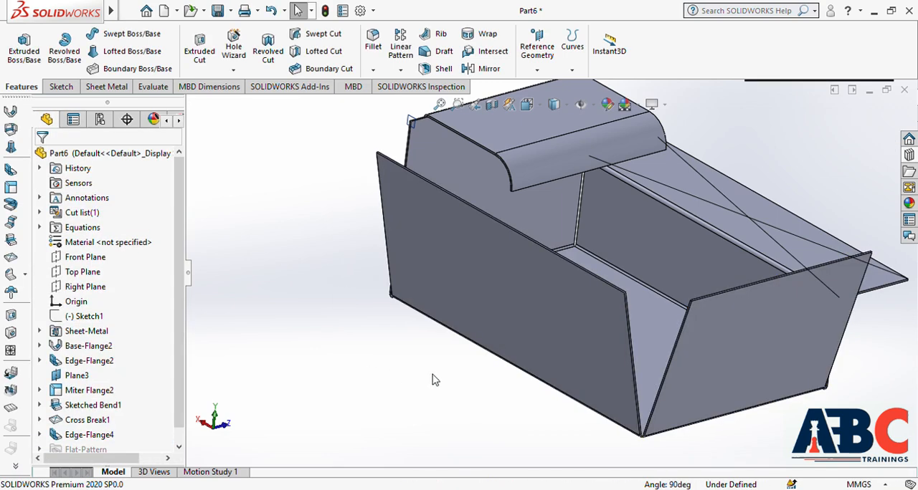
# Step: Start a Closed Corner across the gap between the two new flanges, extending the long flange's side face to match the short flange's
pyautogui.scroll(2, 433, 375)
pyautogui.moveTo(739, 399)
pyautogui.mouseDown(button='middle')
pyautogui.moveTo(718, 438)
pyautogui.moveTo(737, 385)
pyautogui.moveTo(731, 402)
pyautogui.moveTo(739, 406)
pyautogui.mouseUp(button='middle')
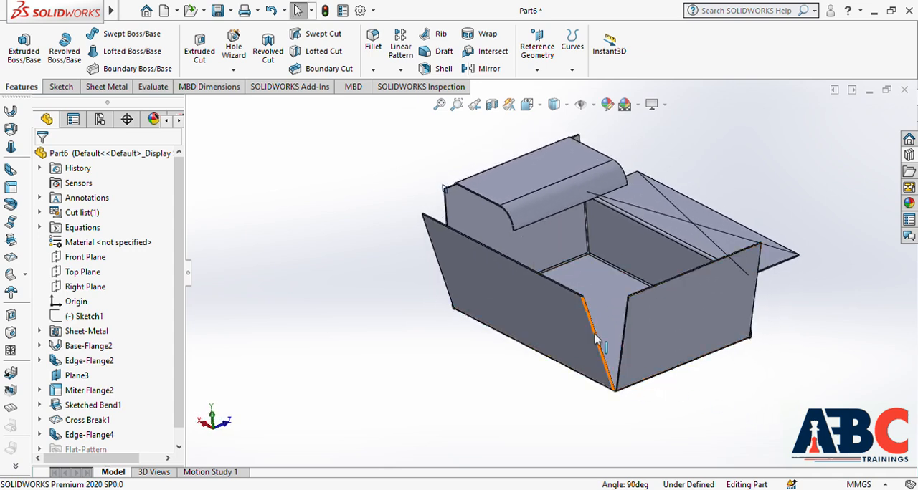
pyautogui.scroll(-3, 598, 335)
pyautogui.scroll(-1, 599, 336)
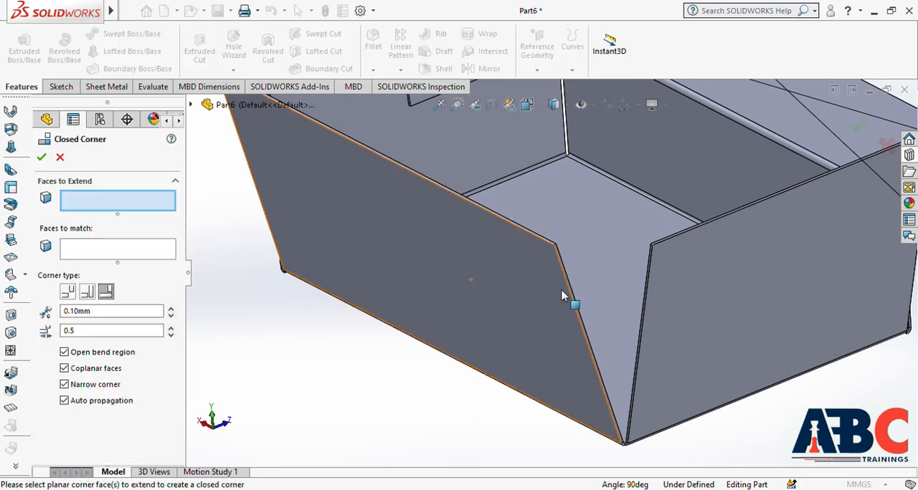
pyautogui.scroll(-5, 581, 323)
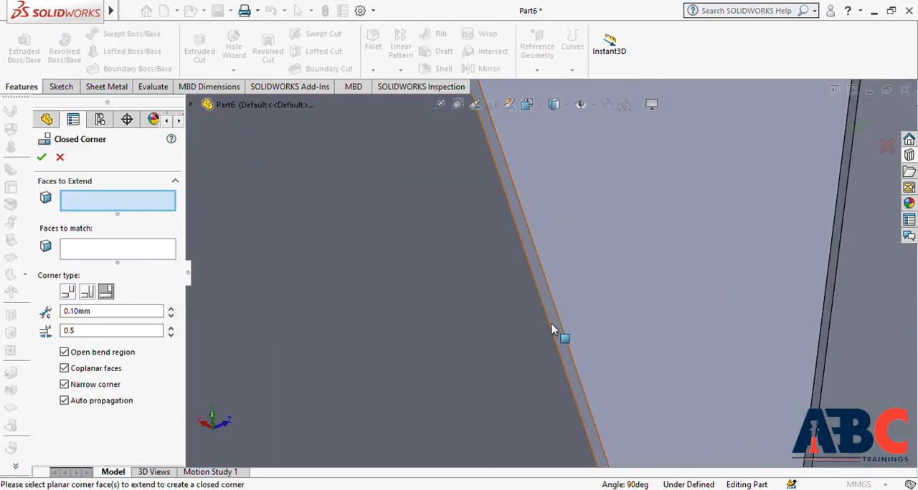
pyautogui.click(559, 329)
pyautogui.scroll(4, 629, 335)
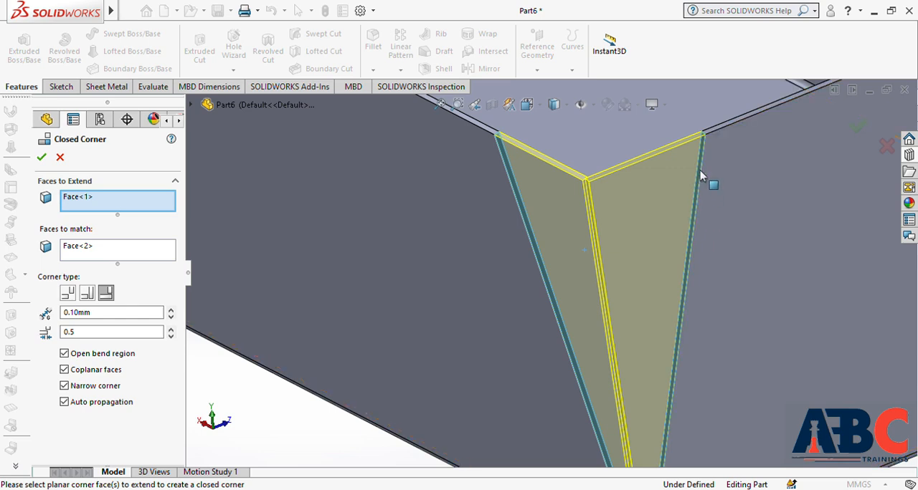
pyautogui.scroll(3, 705, 178)
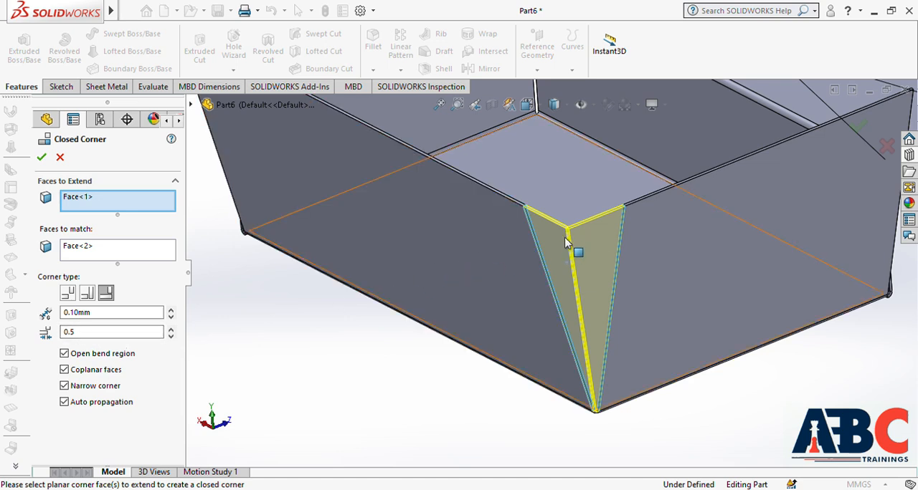
# Step: Compare the Butt, Overlap and Underlap corner types and create the closed corner as Butt with a 0.10 mm gap
pyautogui.scroll(-2, 578, 231)
pyautogui.scroll(-2, 577, 231)
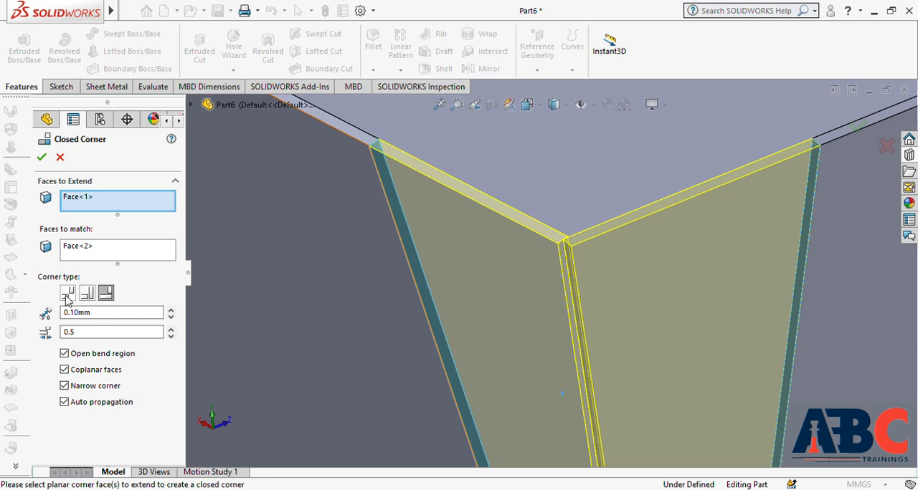
pyautogui.click(67, 294)
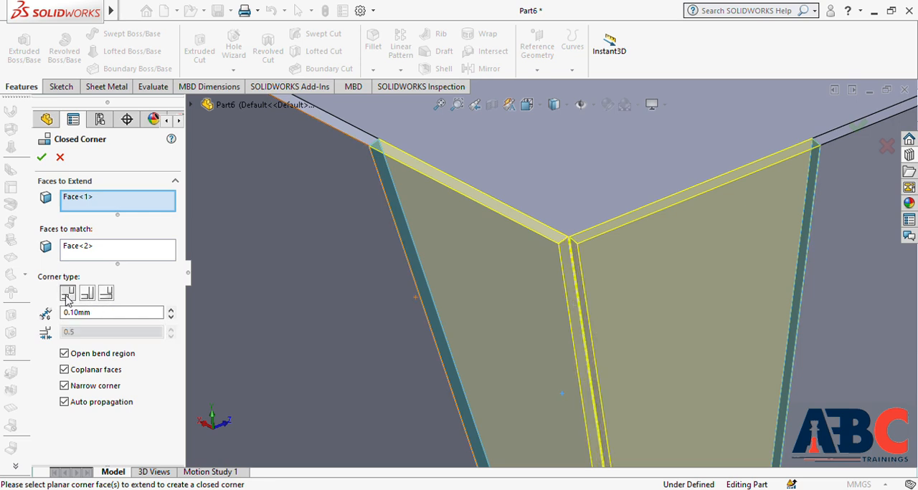
pyautogui.click(87, 294)
pyautogui.click(107, 294)
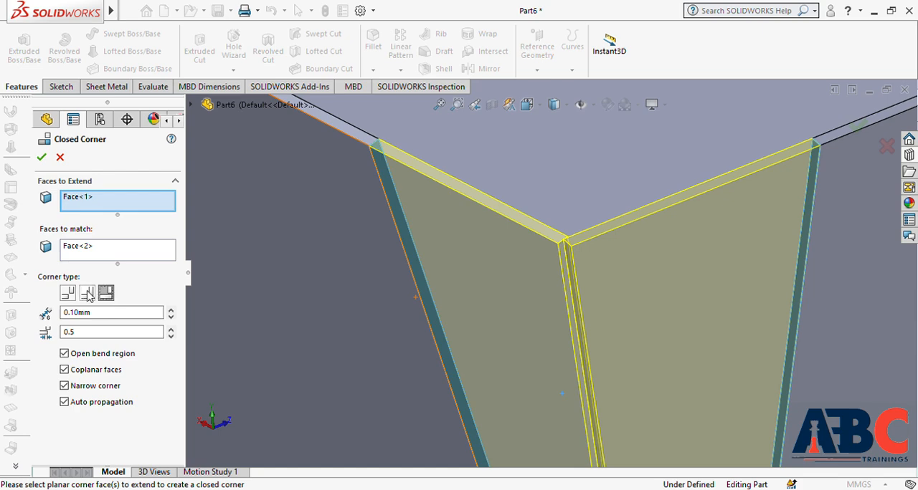
pyautogui.click(67, 294)
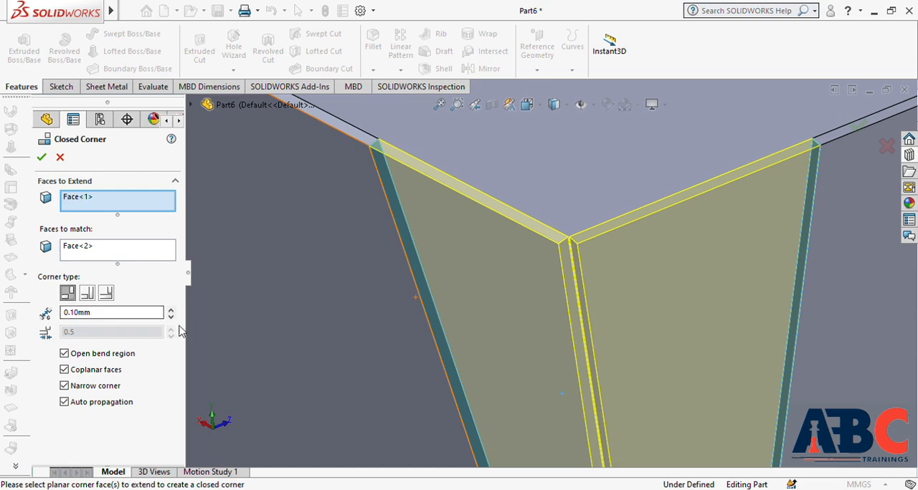
pyautogui.click(41, 157)
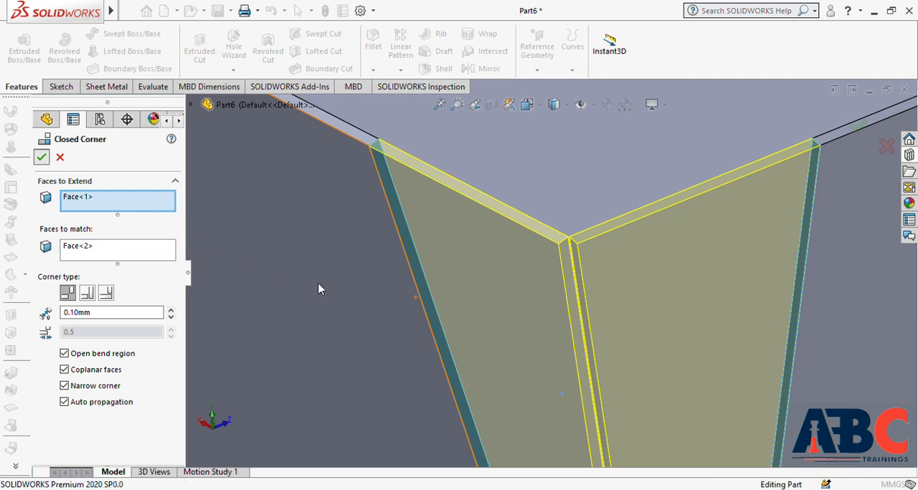
# Step: Try to weld the butt closed corner between the two outward-leaning flanges, using their side faces and a 1.00 mm fillet
pyautogui.scroll(4, 319, 288)
pyautogui.scroll(3, 319, 289)
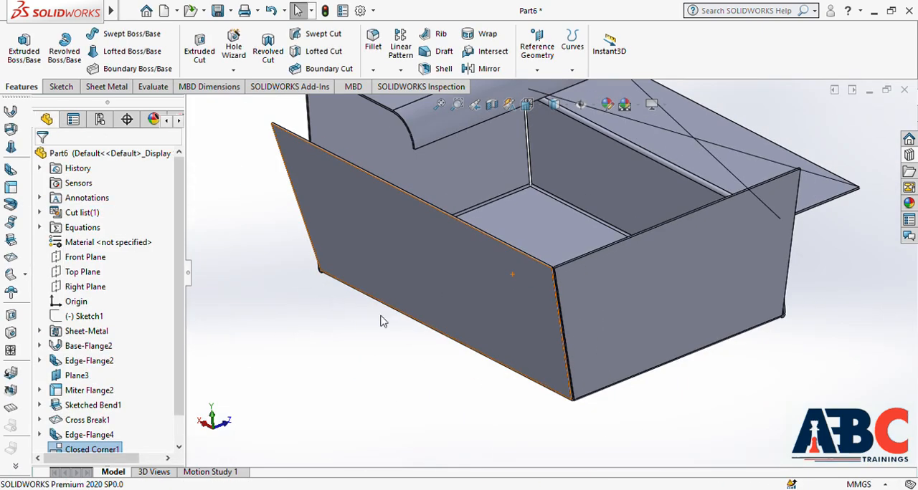
pyautogui.moveTo(592, 351); pyautogui.dragTo(520, 350, button='middle')
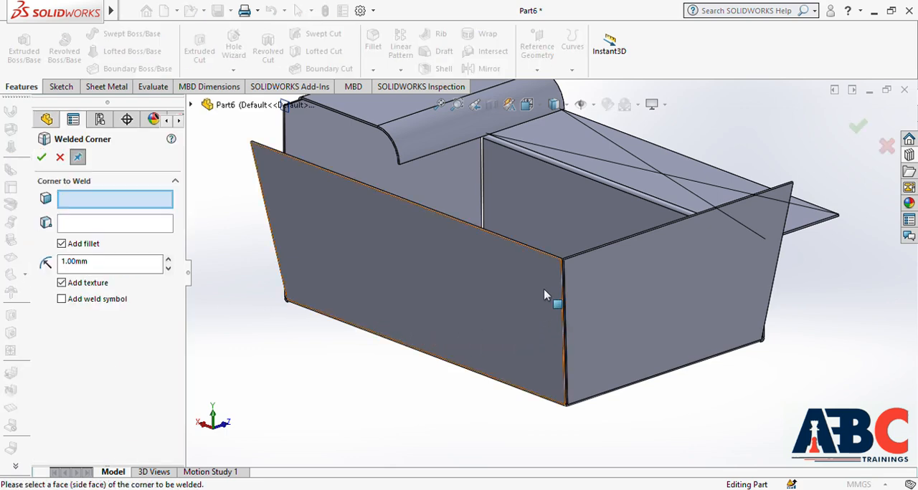
pyautogui.scroll(-10, 544, 294)
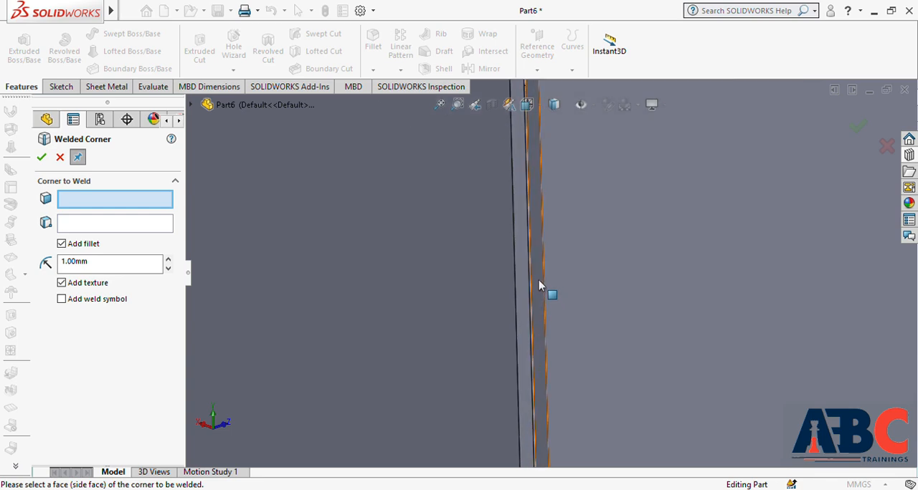
pyautogui.click(524, 293)
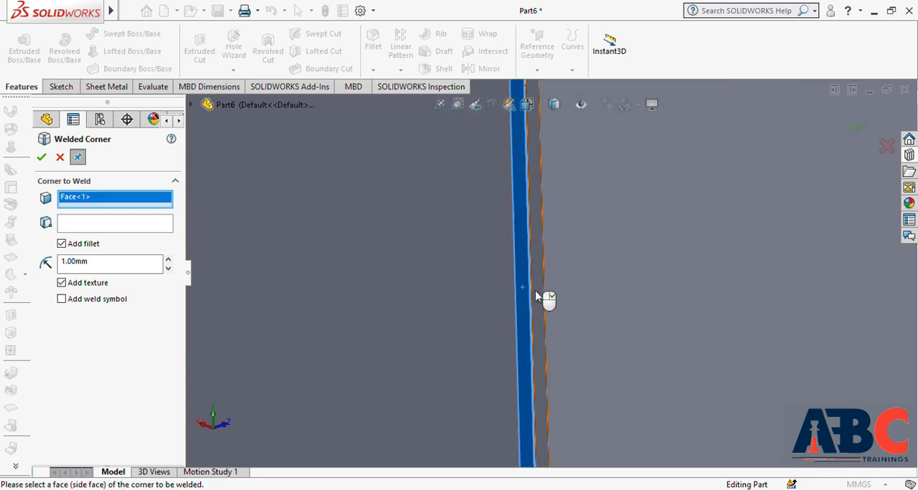
pyautogui.click(539, 298)
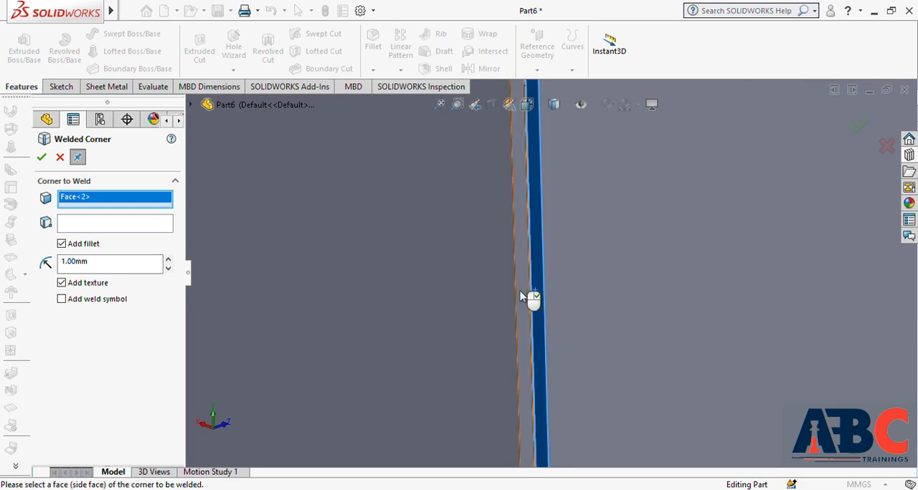
pyautogui.scroll(5, 520, 296)
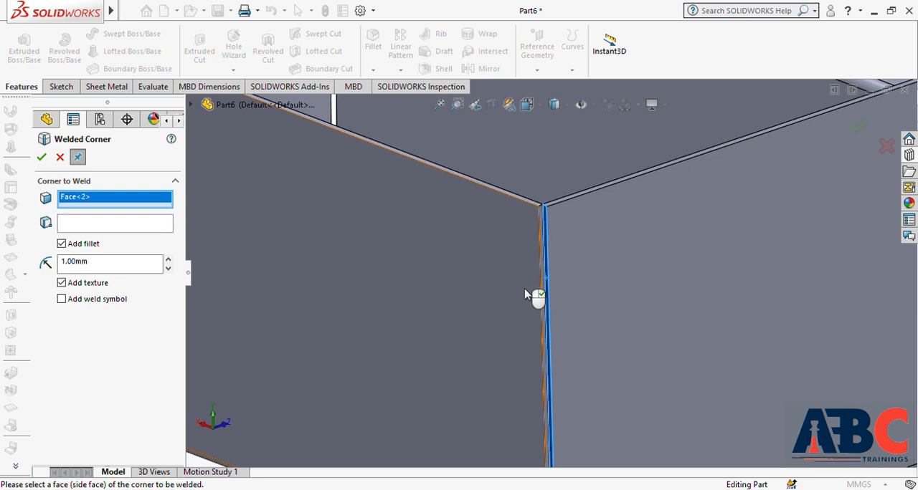
pyautogui.scroll(3, 531, 295)
pyautogui.scroll(-5, 559, 266)
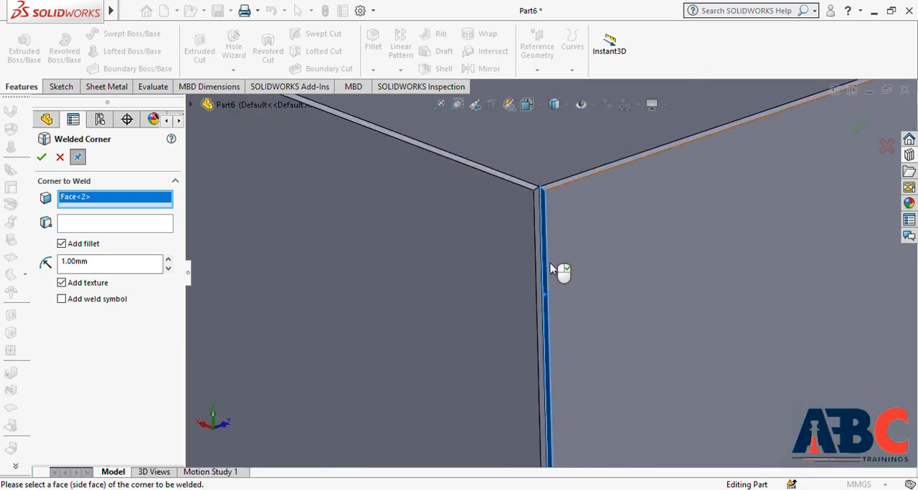
pyautogui.click(545, 261)
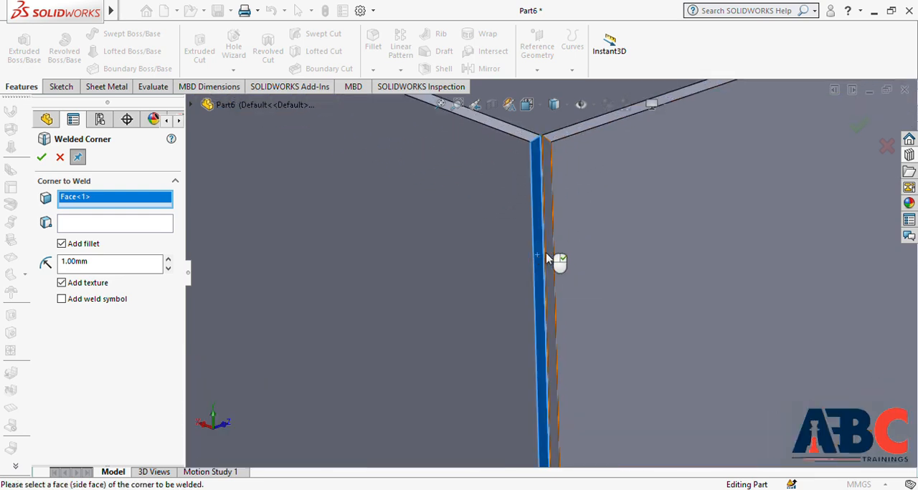
pyautogui.click(547, 259)
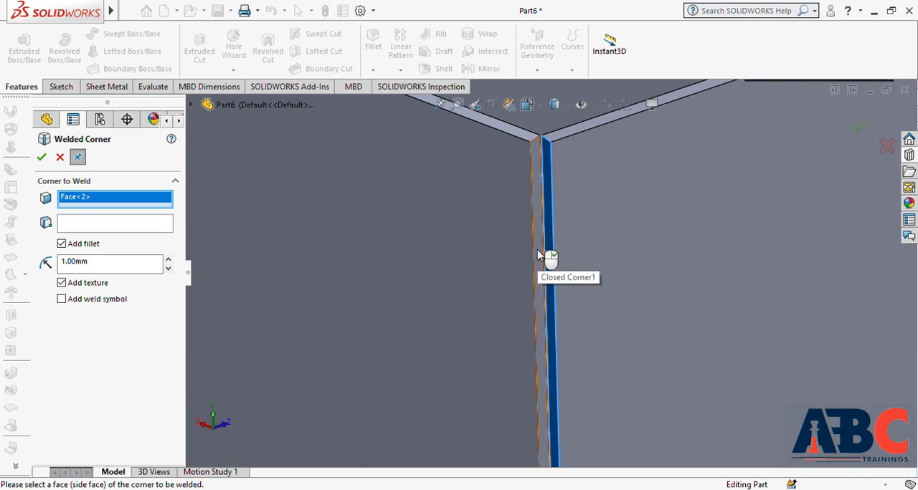
pyautogui.click(537, 251)
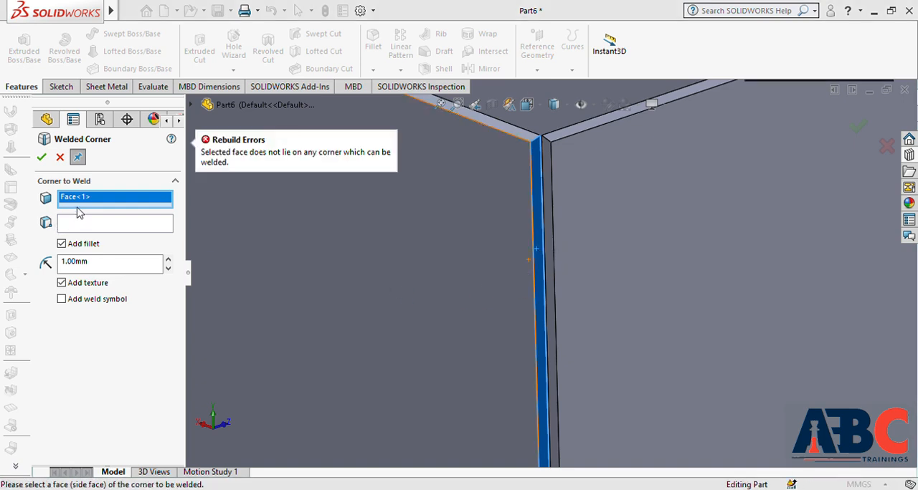
pyautogui.click(60, 157)
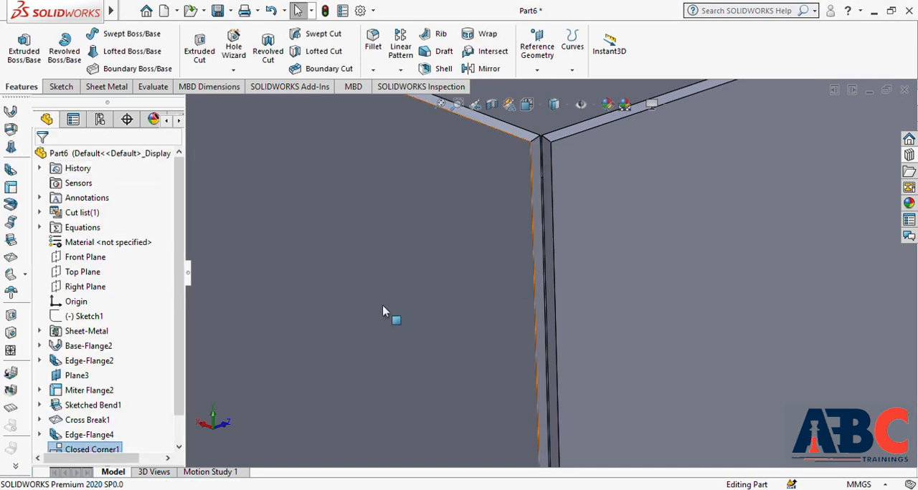
# Step: Start a Welded Corner where the cross-broken flange's wall meets the end wall, using the narrow side face at that corner
pyautogui.press('f')
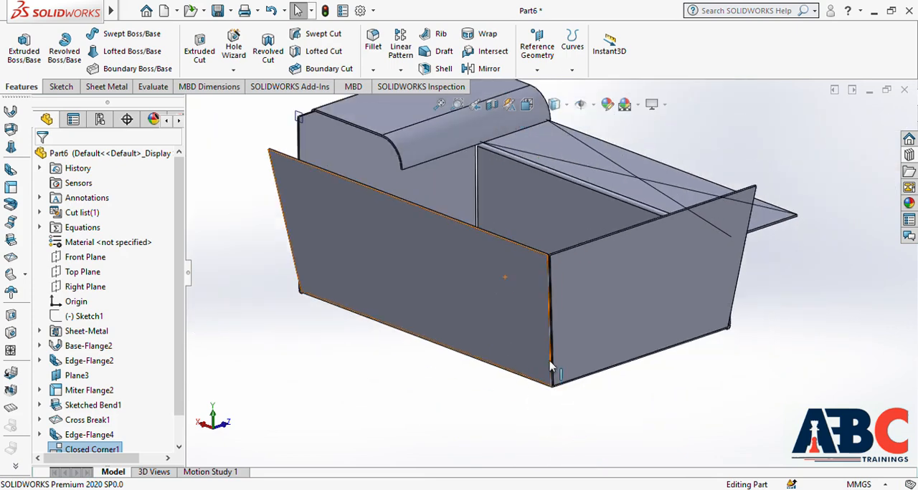
pyautogui.scroll(-4, 548, 262)
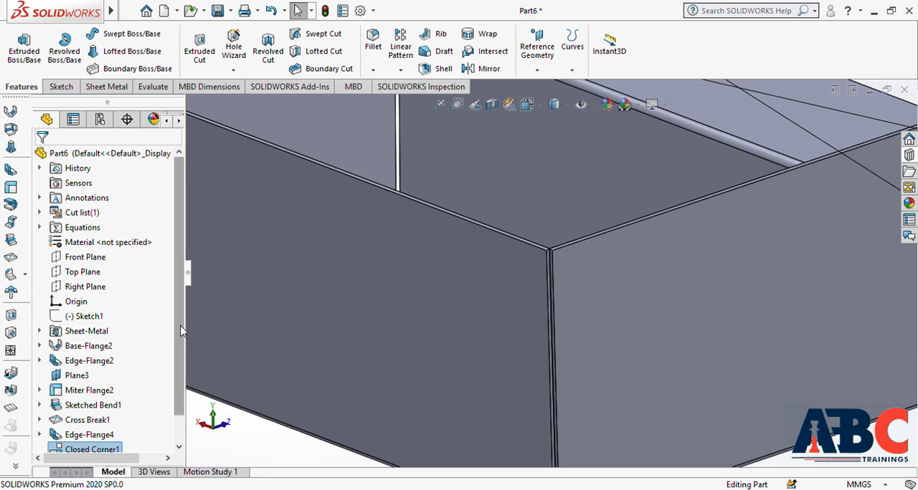
pyautogui.scroll(3, 322, 341)
pyautogui.moveTo(435, 334); pyautogui.dragTo(620, 397, button='middle')
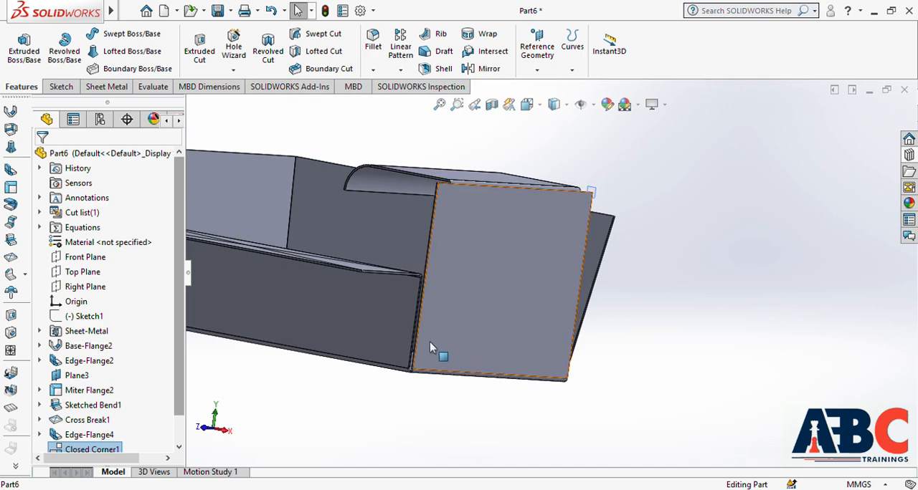
pyautogui.scroll(-6, 423, 329)
pyautogui.scroll(-2, 453, 338)
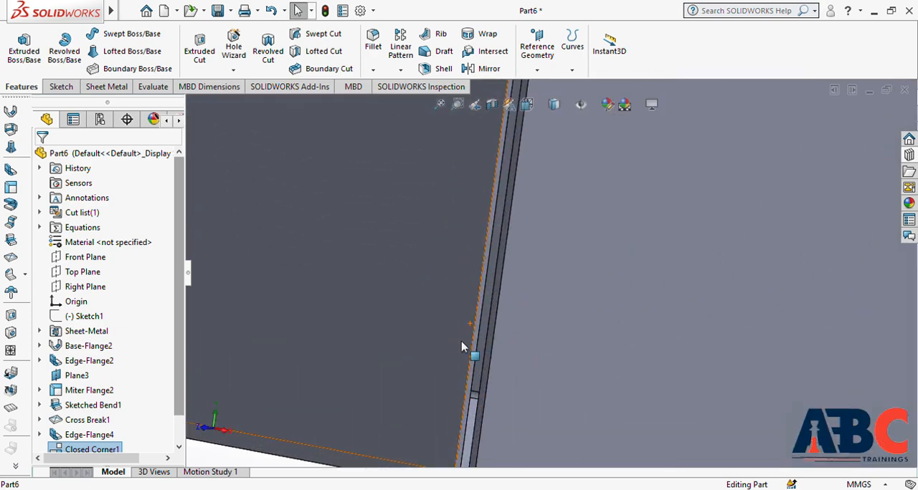
pyautogui.scroll(3, 467, 349)
pyautogui.moveTo(479, 312); pyautogui.dragTo(467, 325, button='middle')
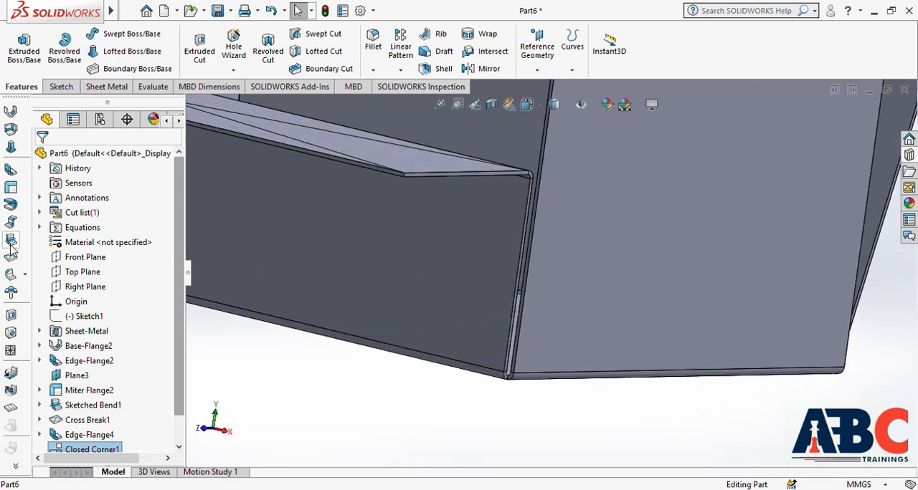
pyautogui.click(25, 282)
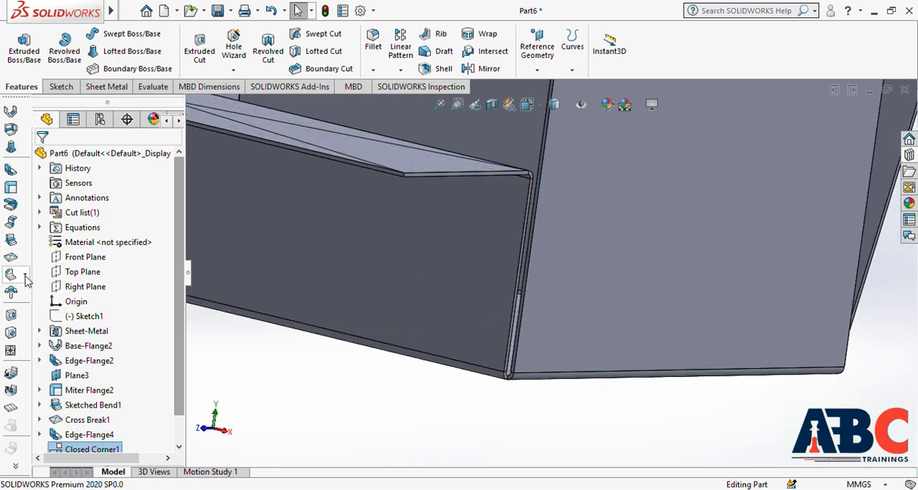
pyautogui.click(92, 298)
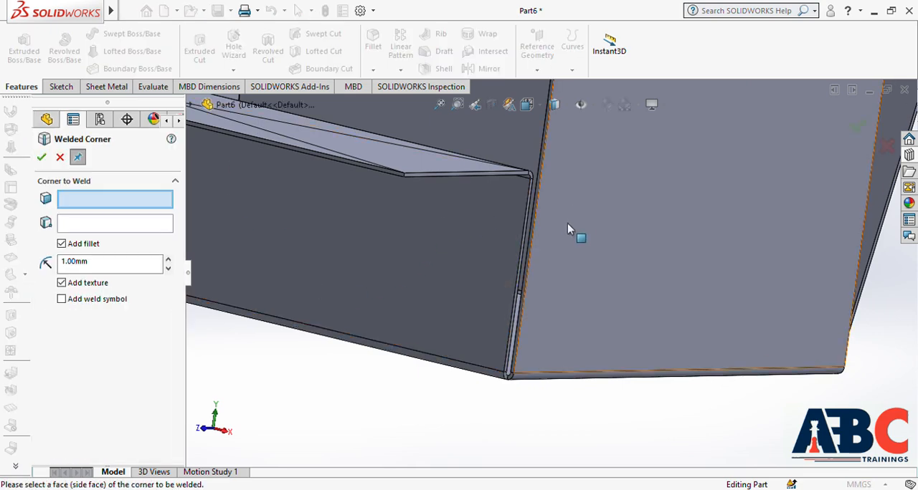
pyautogui.scroll(-3, 530, 222)
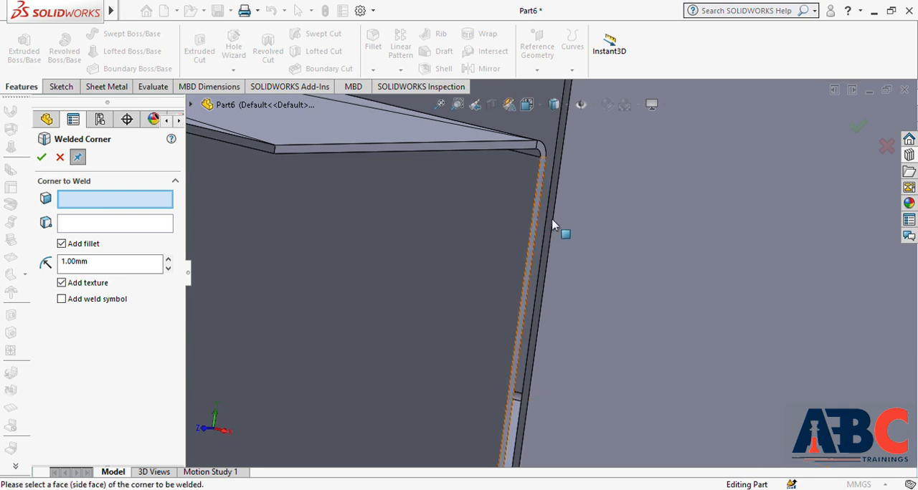
pyautogui.click(550, 226)
pyautogui.scroll(2, 553, 253)
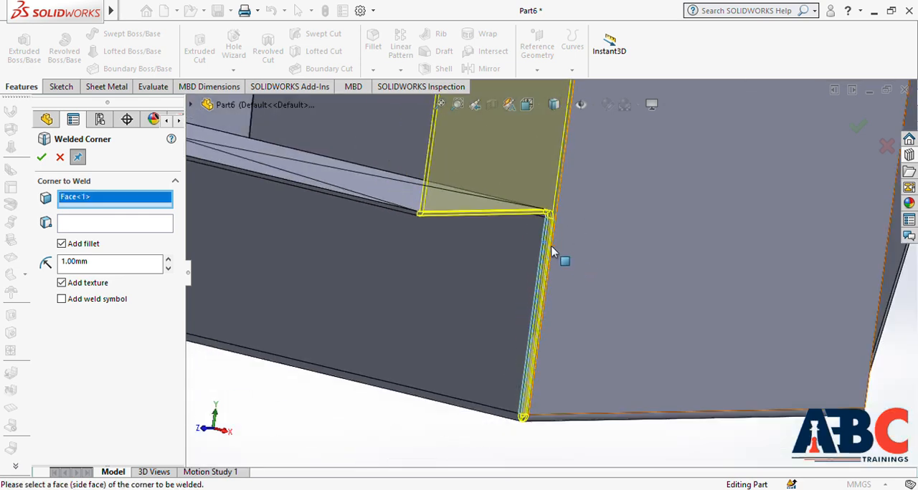
pyautogui.scroll(2, 553, 251)
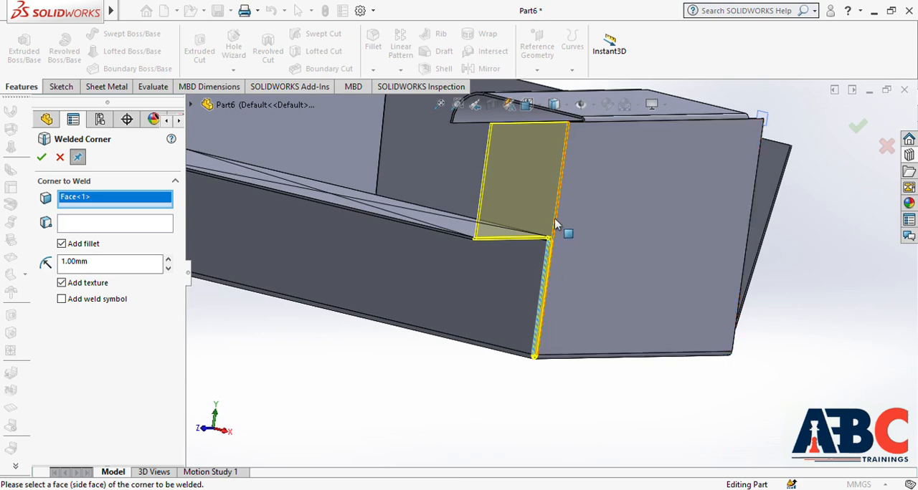
# Step: Set the lip's outer vertex as the weld's stop point and create the welded corner with a 1.00 mm fillet and texture
pyautogui.click(130, 226)
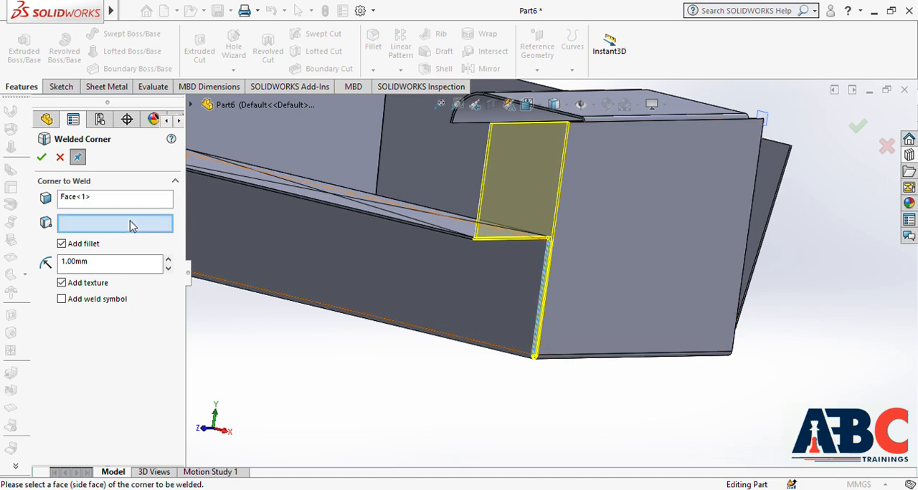
pyautogui.click(553, 245)
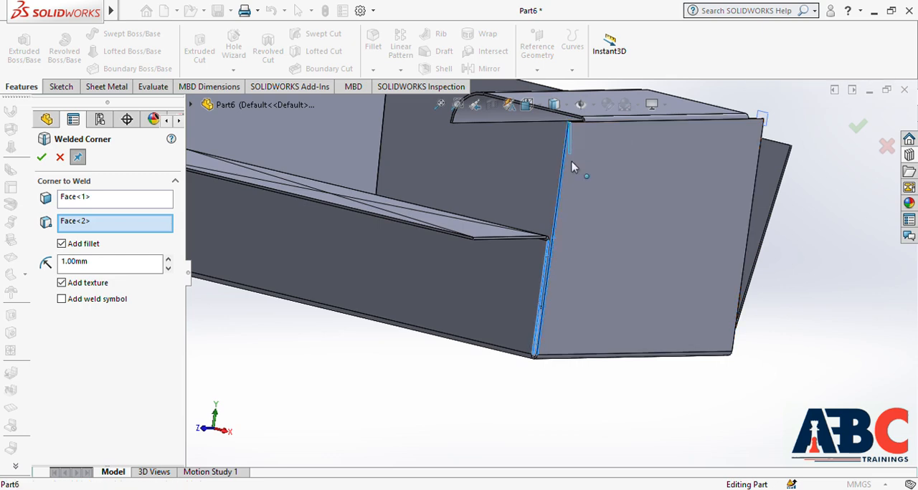
pyautogui.click(553, 228)
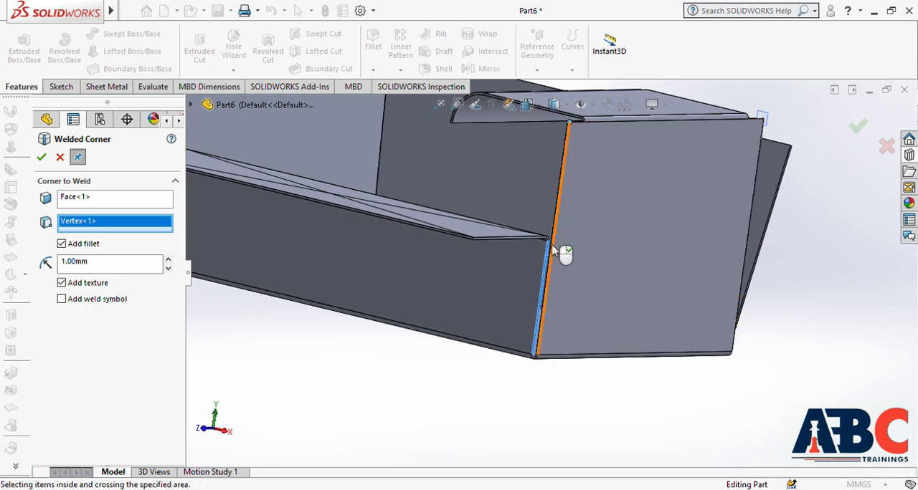
pyautogui.click(559, 245)
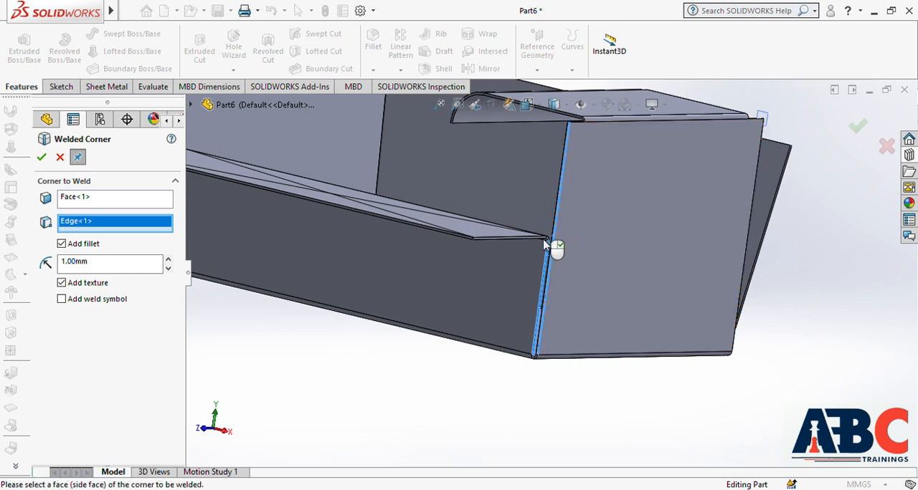
pyautogui.click(552, 250)
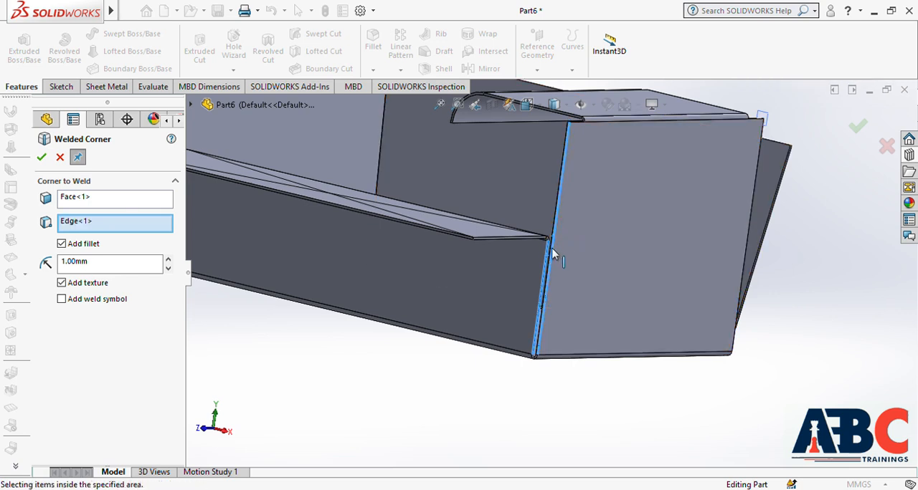
pyautogui.click(555, 250)
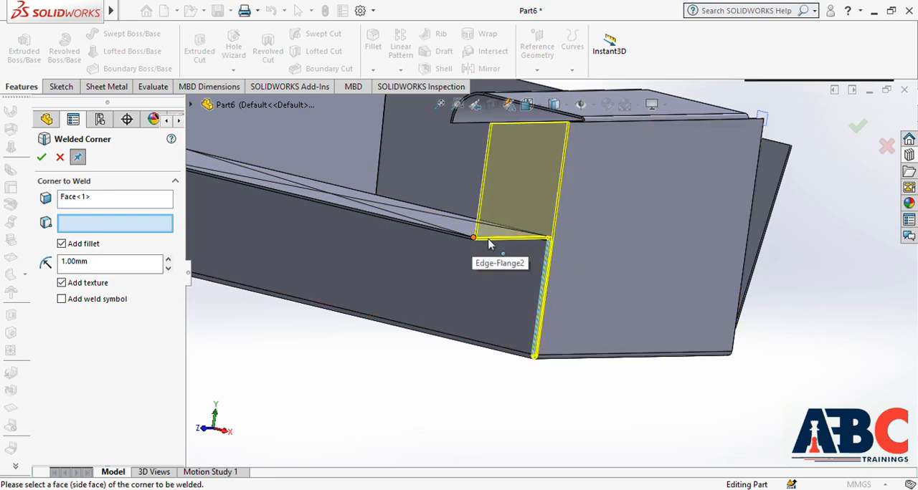
pyautogui.click(588, 240)
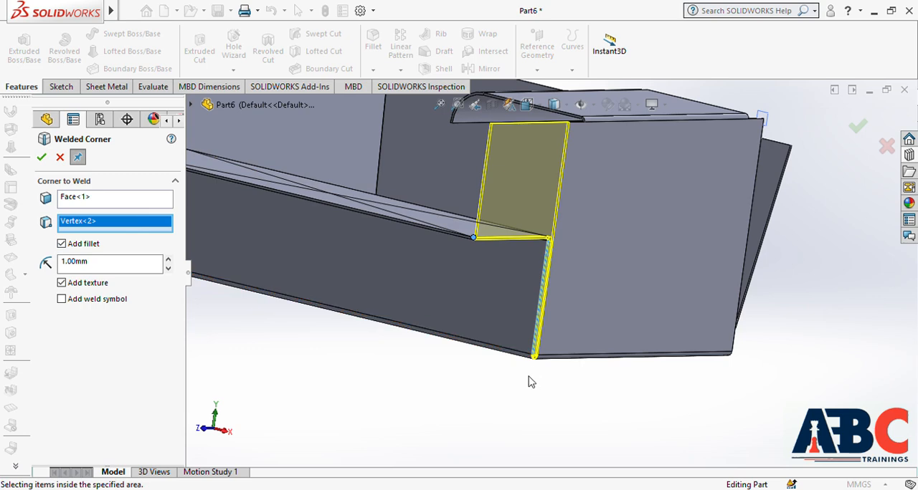
pyautogui.scroll(4, 395, 301)
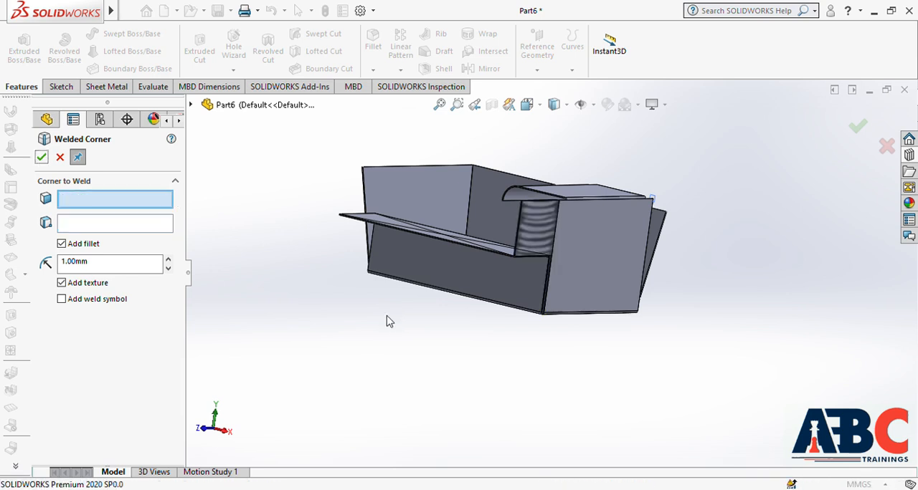
pyautogui.scroll(3, 491, 315)
pyautogui.moveTo(542, 266); pyautogui.dragTo(564, 313, button='middle')
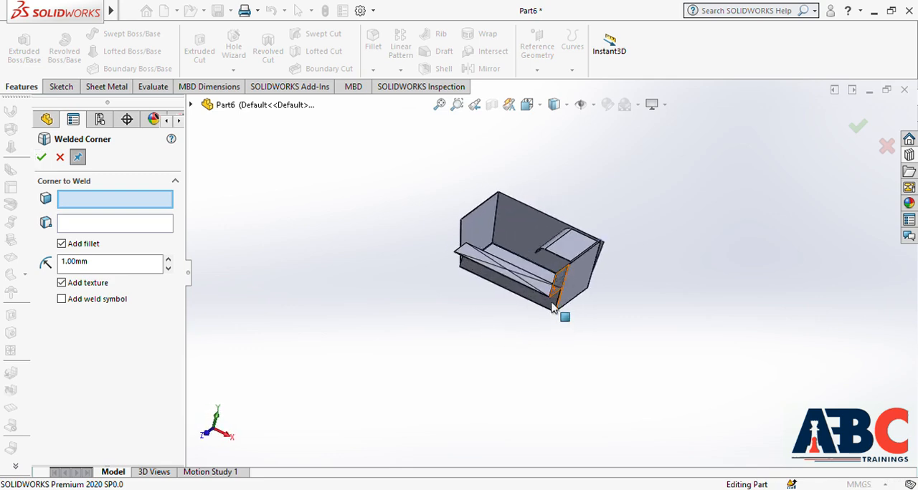
pyautogui.scroll(-1, 561, 301)
pyautogui.scroll(-6, 561, 299)
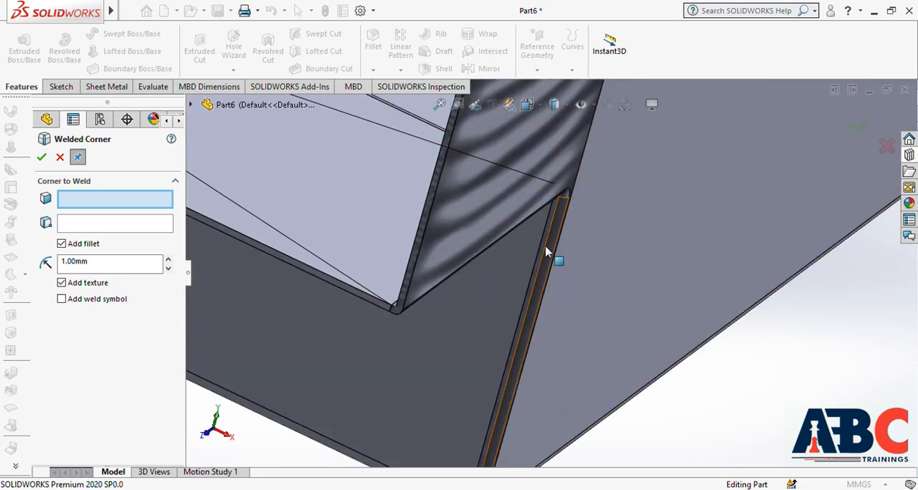
pyautogui.scroll(6, 544, 238)
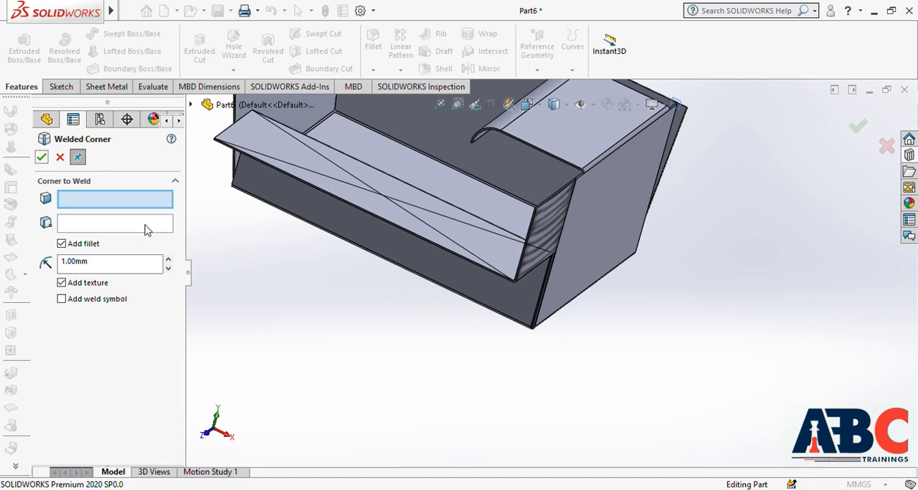
pyautogui.click(60, 157)
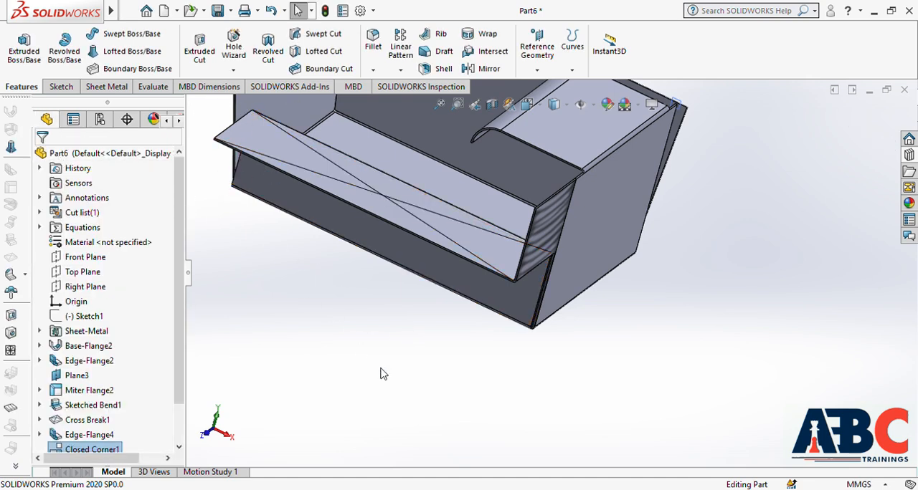
# Step: Delete the edge flange feature opposite the closed corner together with its miter flange, sketched bend, cross break and weld
pyautogui.scroll(5, 509, 337)
pyautogui.moveTo(553, 310); pyautogui.dragTo(555, 378, button='middle')
pyautogui.scroll(-3, 537, 269)
pyautogui.moveTo(538, 268); pyautogui.dragTo(509, 267, button='middle')
pyautogui.click(508, 266)
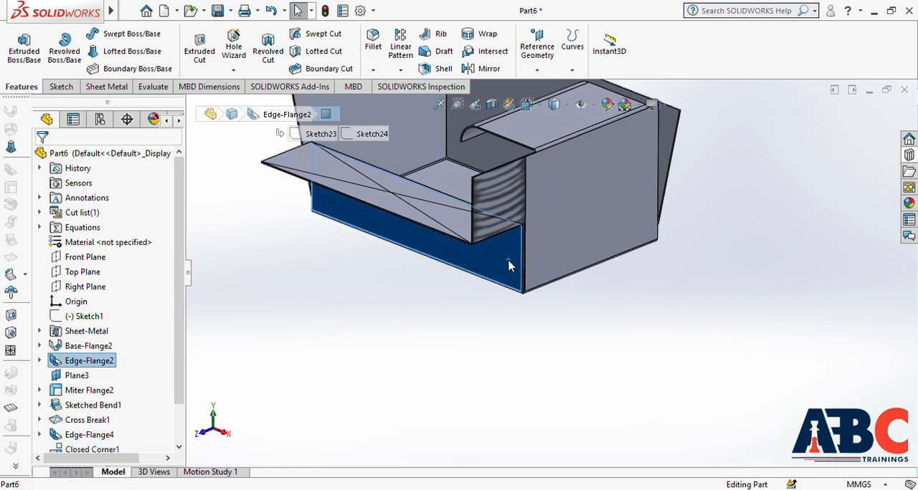
pyautogui.click(556, 182)
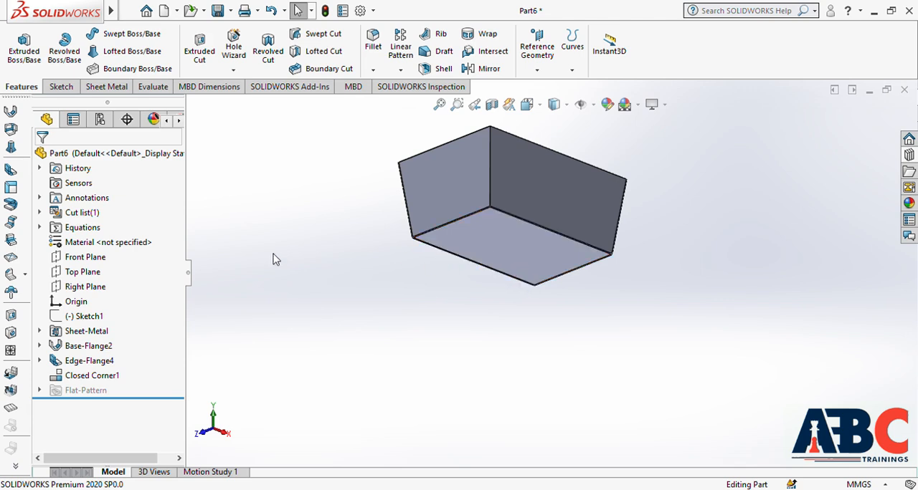
# Step: Start a Break Corner with the fillet type on the shorter wall's upper free corner and set its radius to 40 mm
pyautogui.scroll(-3, 503, 236)
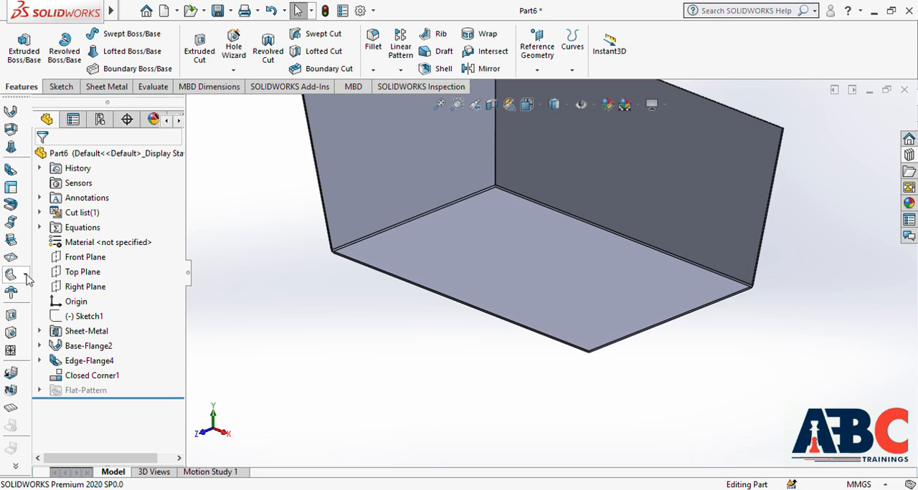
pyautogui.click(70, 316)
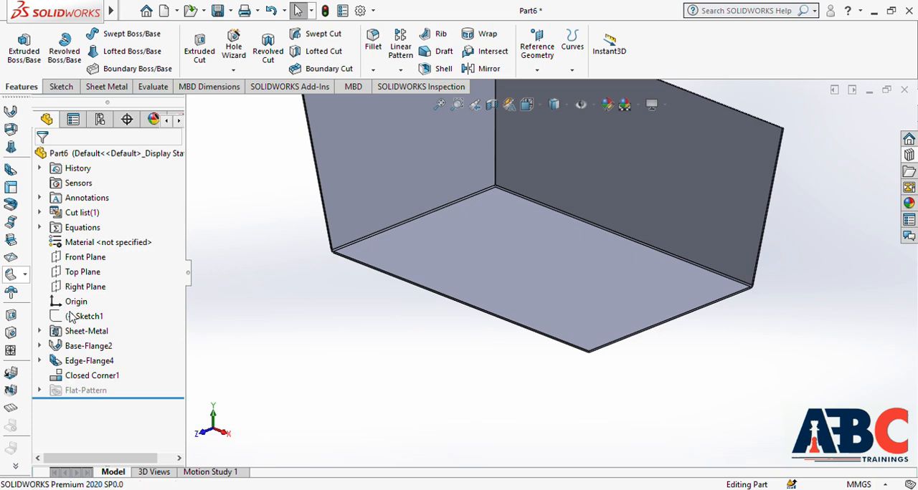
pyautogui.scroll(4, 327, 305)
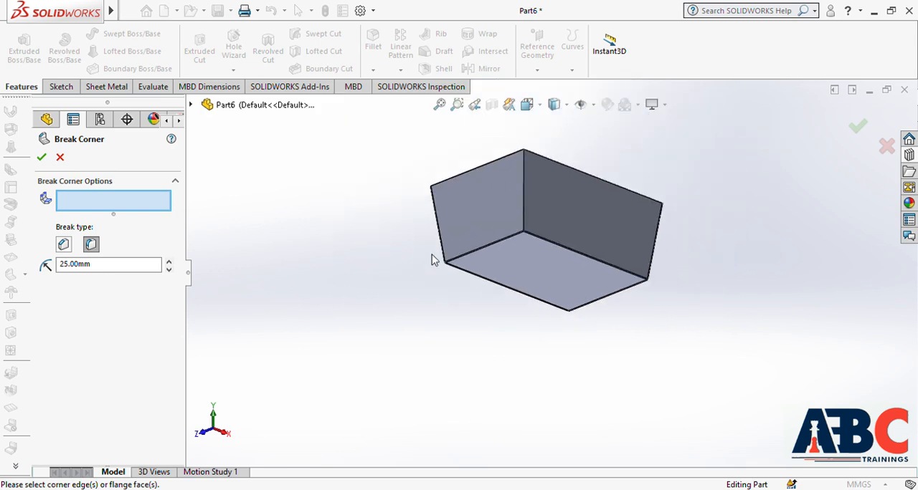
pyautogui.scroll(-4, 420, 199)
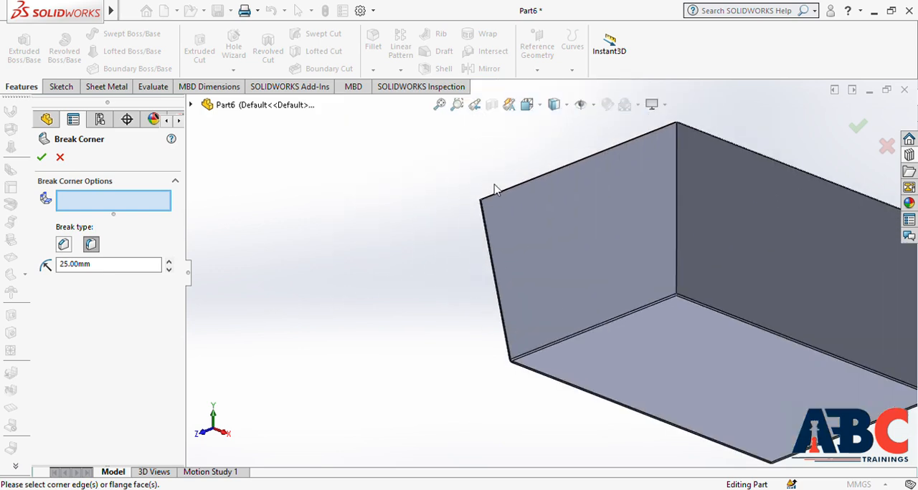
pyautogui.scroll(3, 563, 251)
pyautogui.moveTo(563, 244); pyautogui.dragTo(513, 242, button='middle')
pyautogui.scroll(-3, 536, 244)
pyautogui.scroll(-2, 536, 250)
pyautogui.scroll(-2, 534, 283)
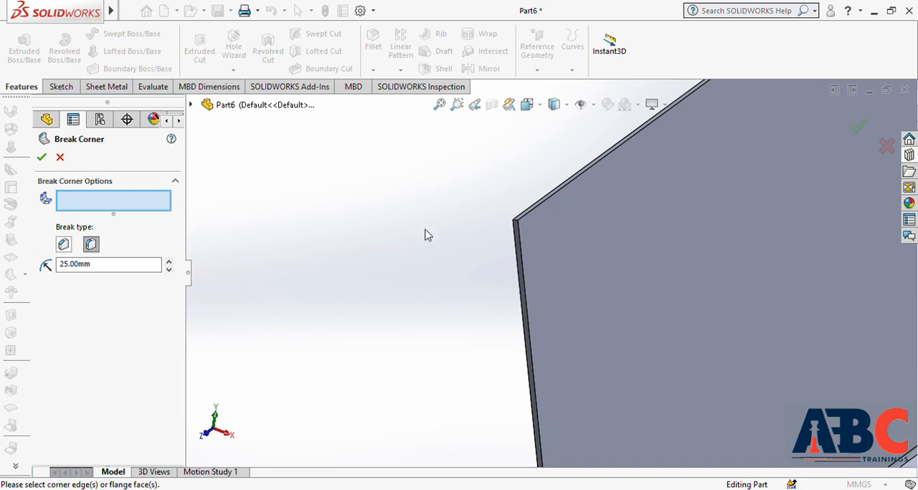
pyautogui.click(513, 223)
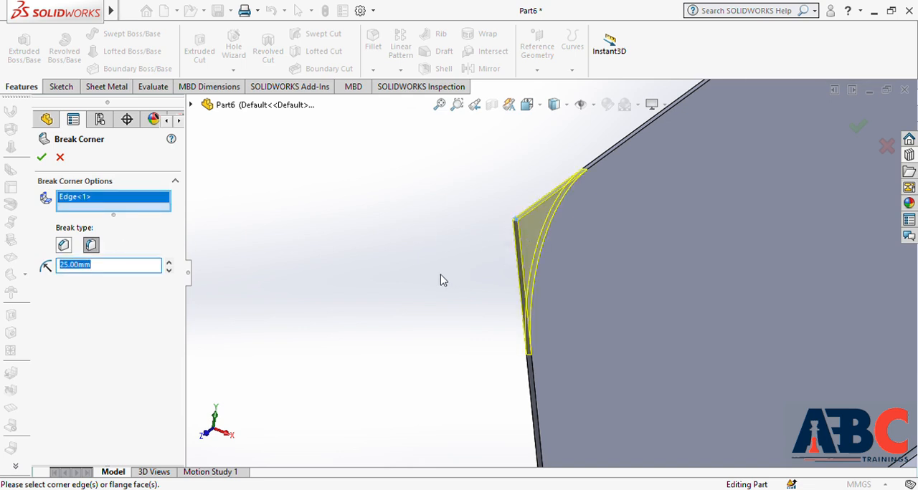
pyautogui.scroll(4, 441, 280)
pyautogui.write('40')
pyautogui.press('Return')
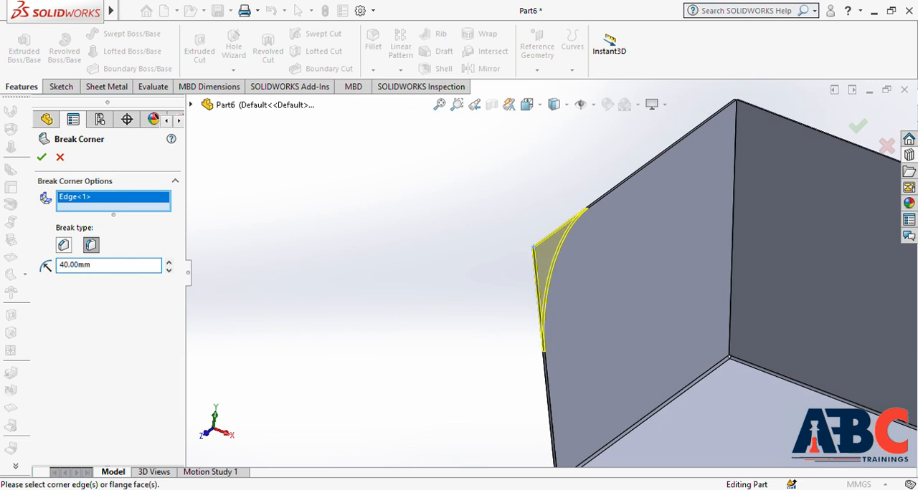
# Step: Add the longer wall's upper free corner to the Break Corner and create both 40 mm corner fillets
pyautogui.scroll(5, 433, 302)
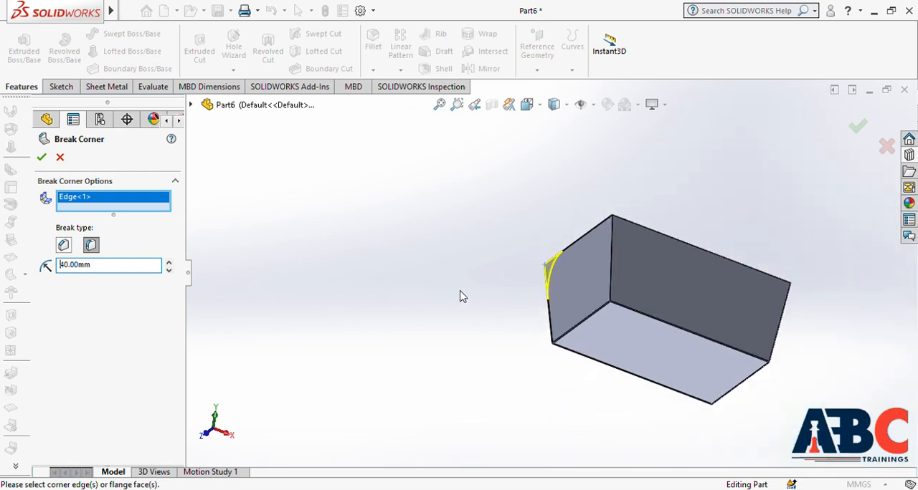
pyautogui.scroll(-6, 717, 296)
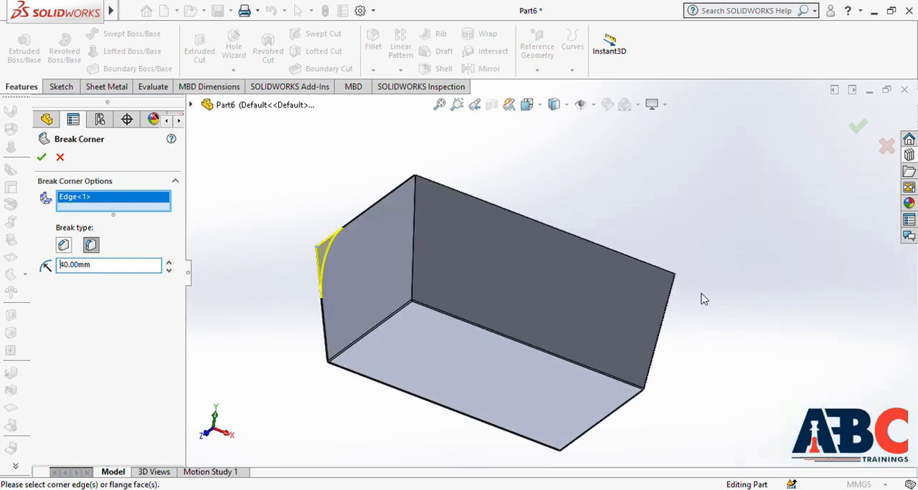
pyautogui.moveTo(721, 288); pyautogui.dragTo(685, 244, button='middle')
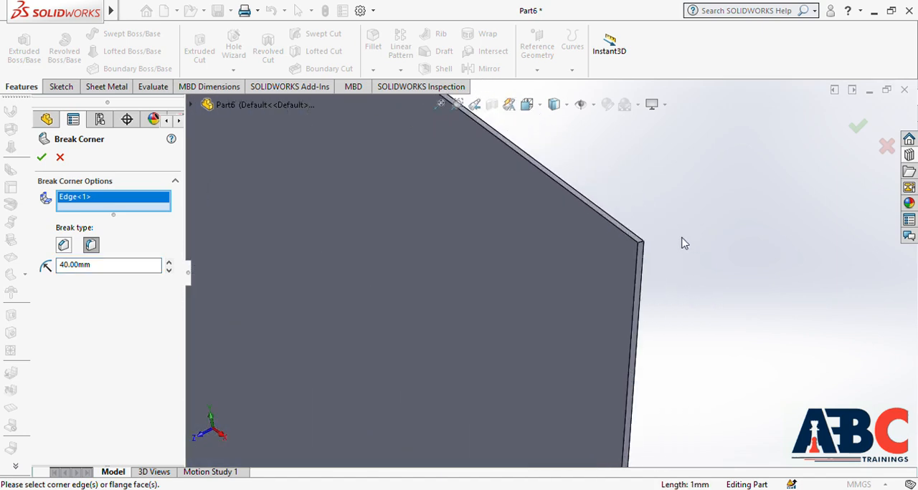
pyautogui.click(647, 252)
pyautogui.scroll(5, 681, 271)
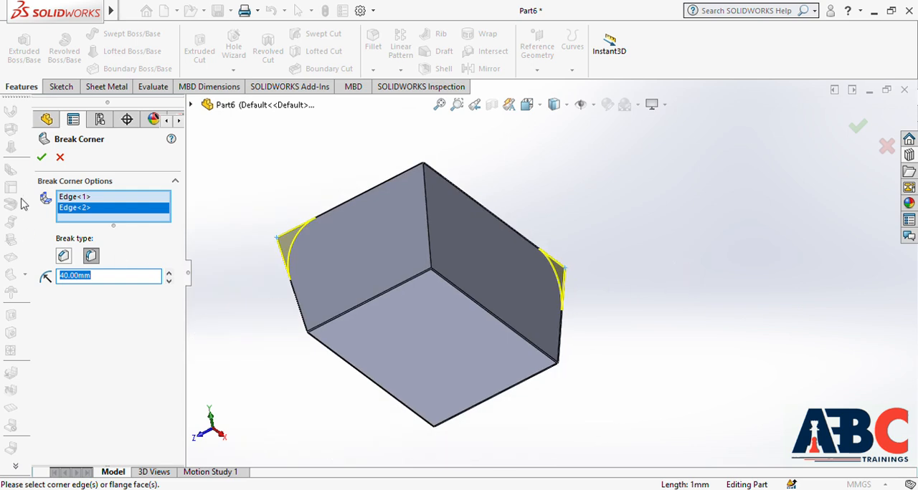
pyautogui.click(41, 158)
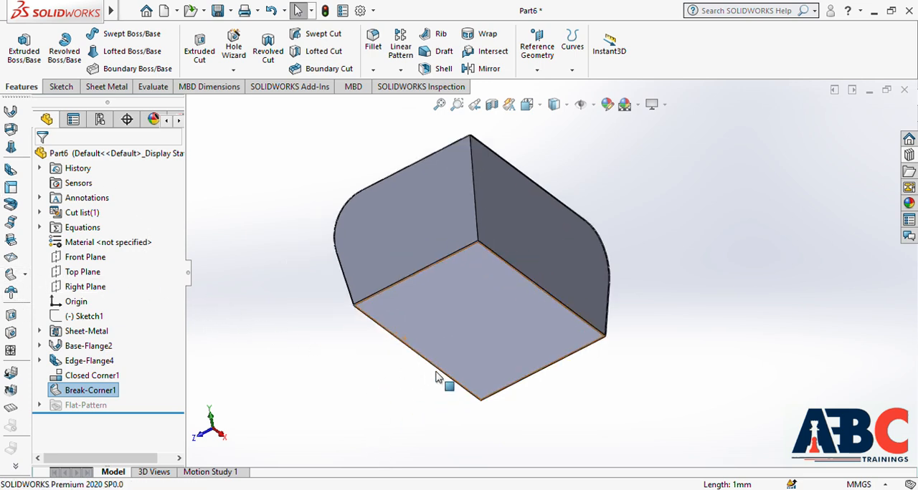
# Step: Start an Edge Flange on the base's open long edge, upward at 90 degrees with a 99 mm blind length
pyautogui.scroll(-3, 440, 379)
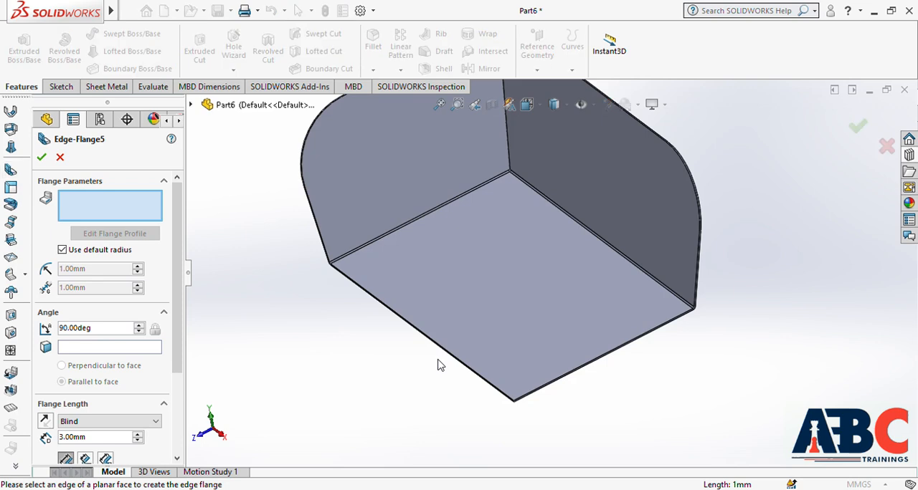
pyautogui.scroll(-5, 440, 359)
pyautogui.click(472, 320)
pyautogui.click(520, 156)
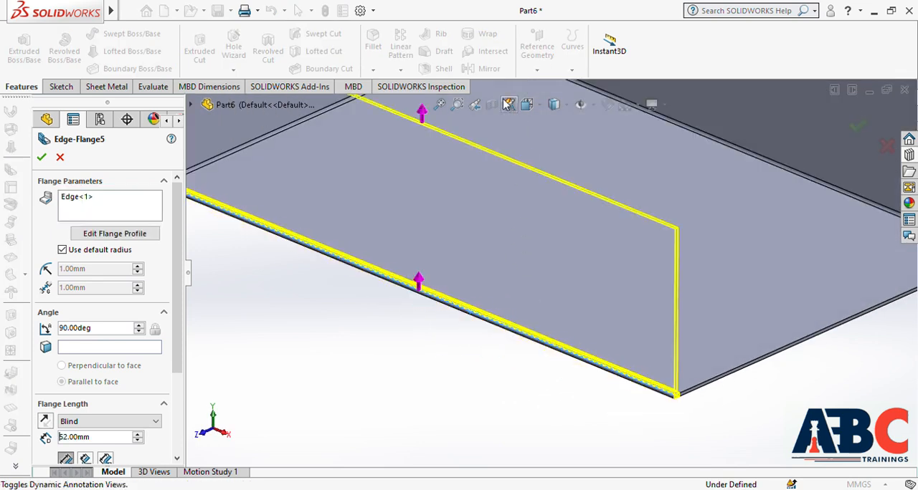
pyautogui.scroll(4, 495, 165)
pyautogui.click(466, 133)
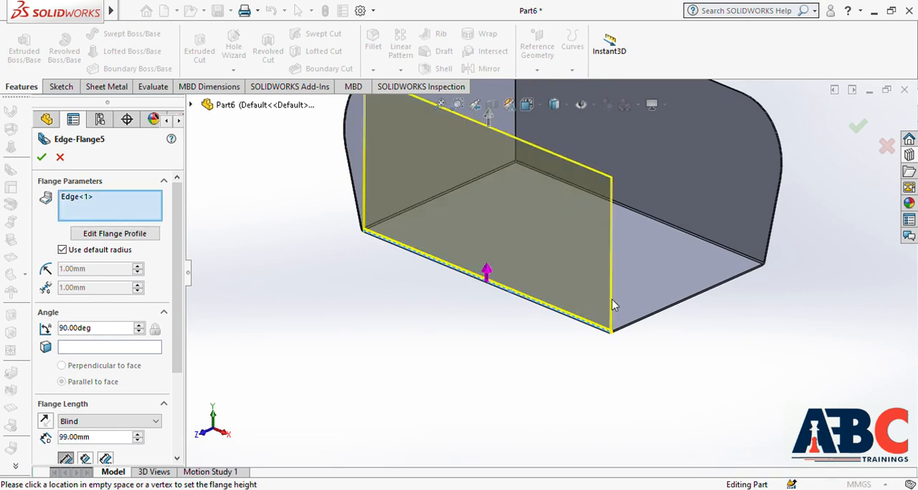
# Step: Add the base's open short edge to the Edge Flange with a 1.00 mm gap and create both flanges
pyautogui.scroll(-3, 672, 315)
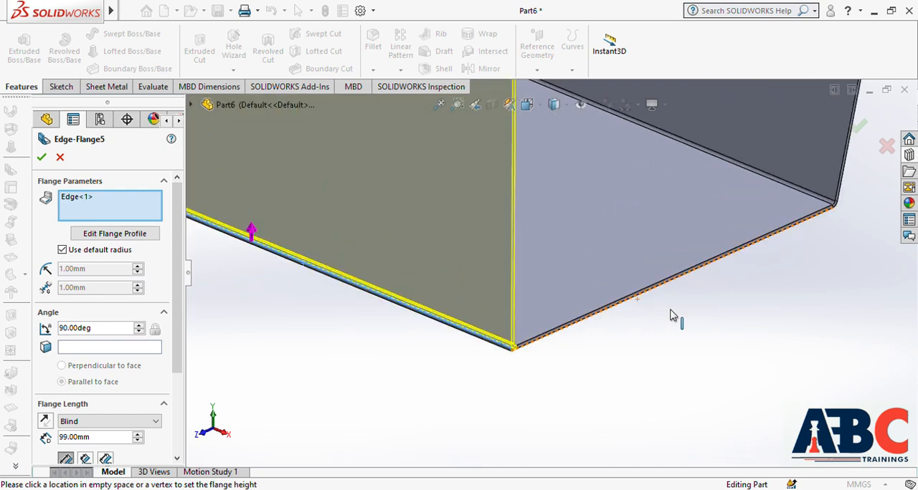
pyautogui.click(631, 304)
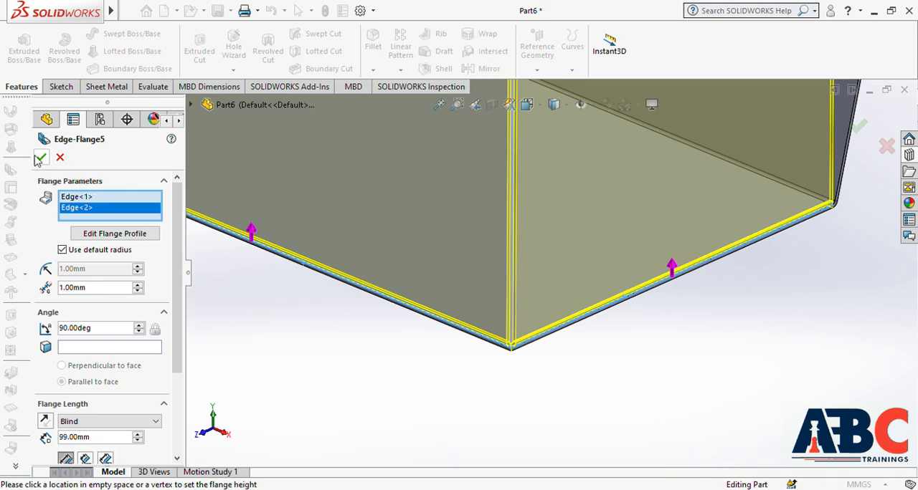
pyautogui.scroll(2, 409, 255)
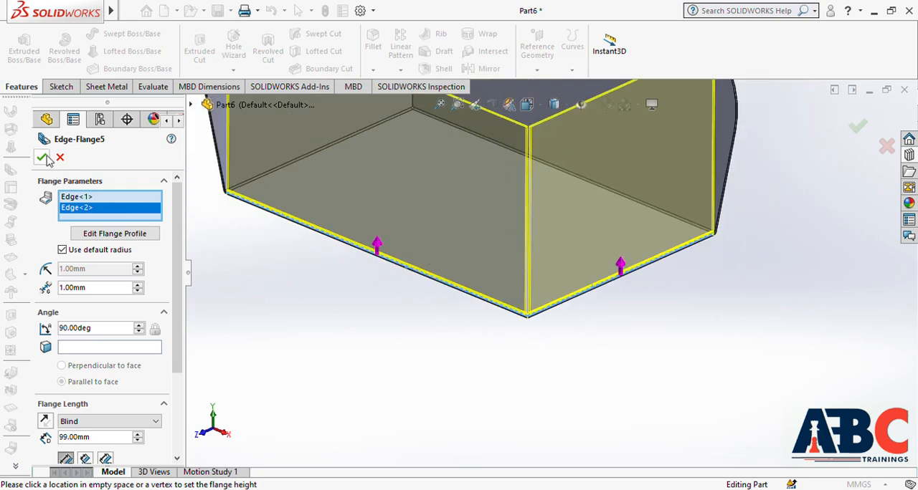
pyautogui.click(383, 286)
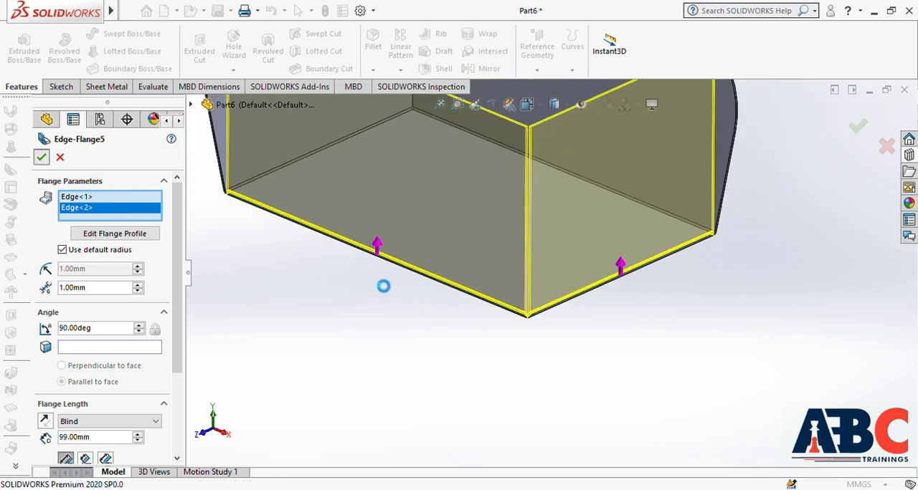
pyautogui.scroll(2, 435, 310)
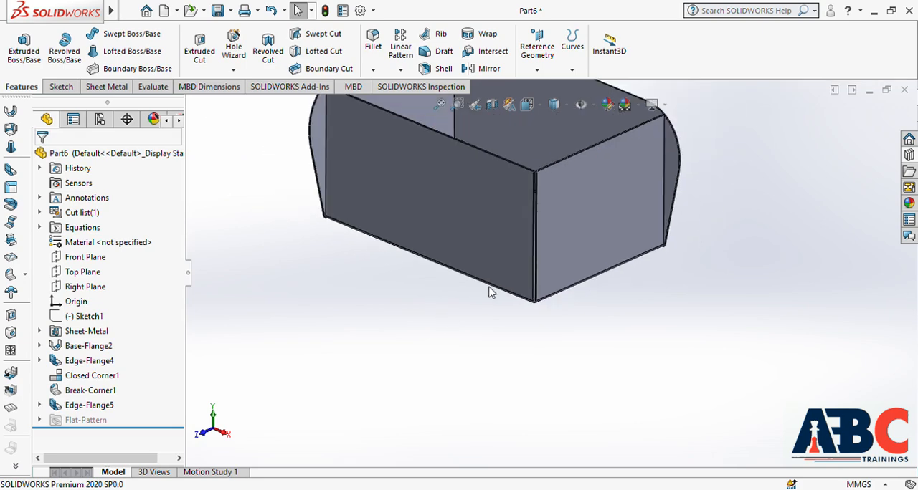
# Step: Start a Welded Corner where the two new edge flanges meet, using the narrow side face at that corner
pyautogui.scroll(-4, 524, 202)
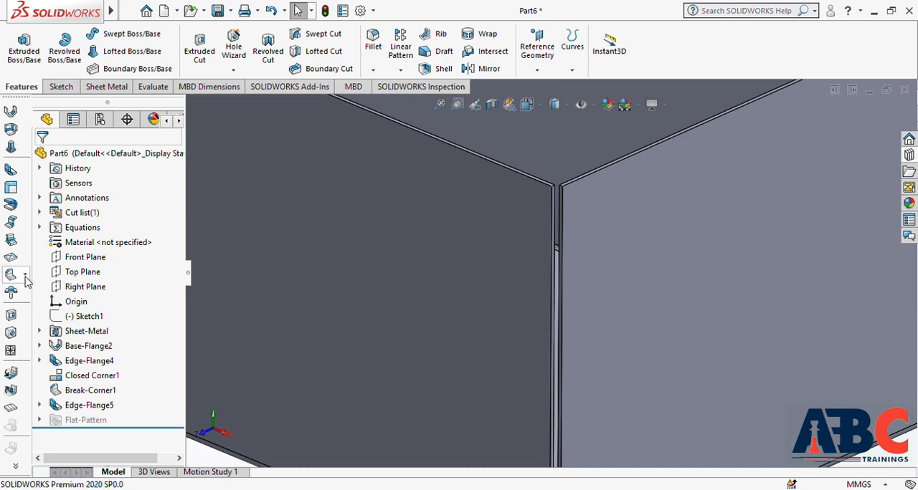
pyautogui.click(82, 300)
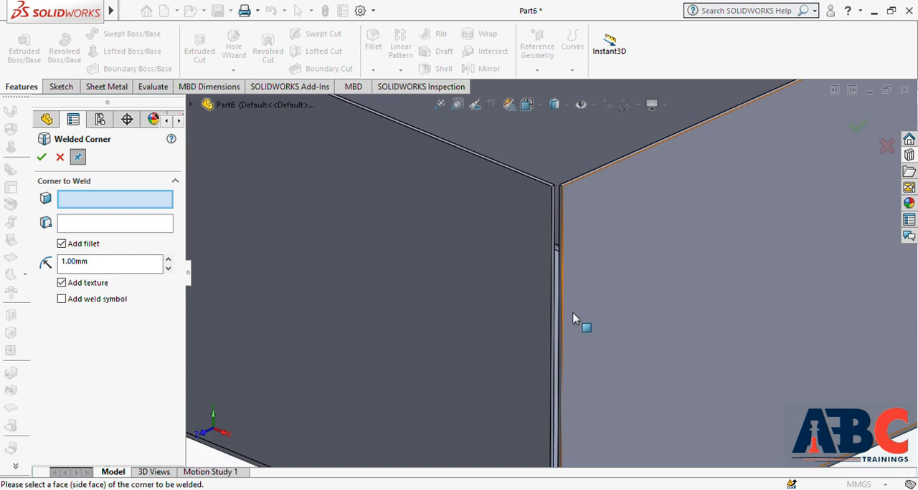
pyautogui.scroll(-5, 553, 326)
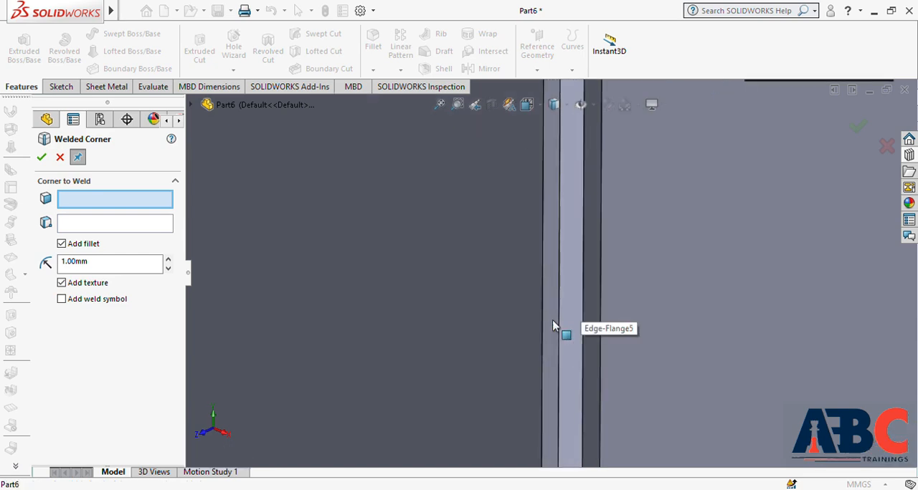
pyautogui.click(569, 297)
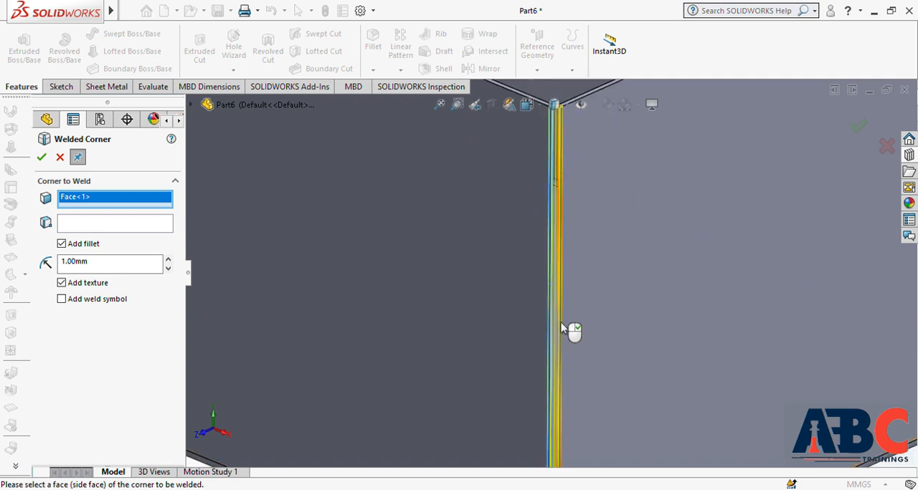
pyautogui.scroll(5, 561, 329)
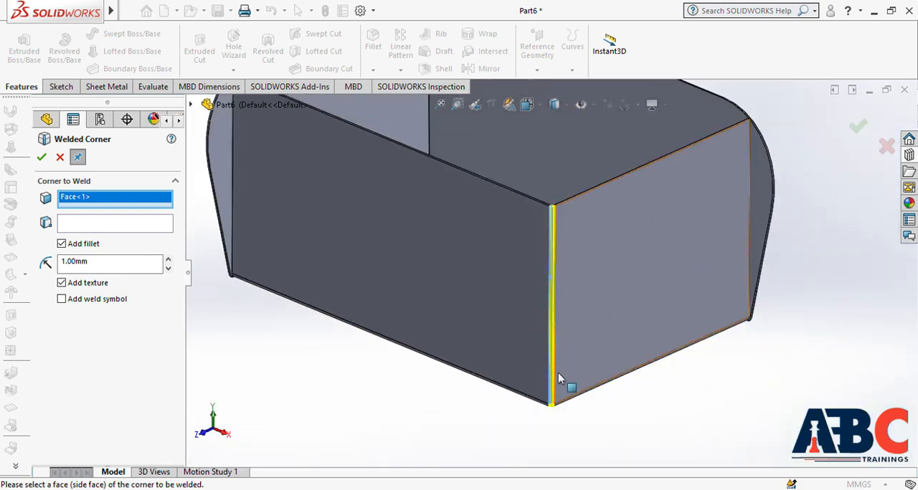
pyautogui.scroll(-3, 551, 240)
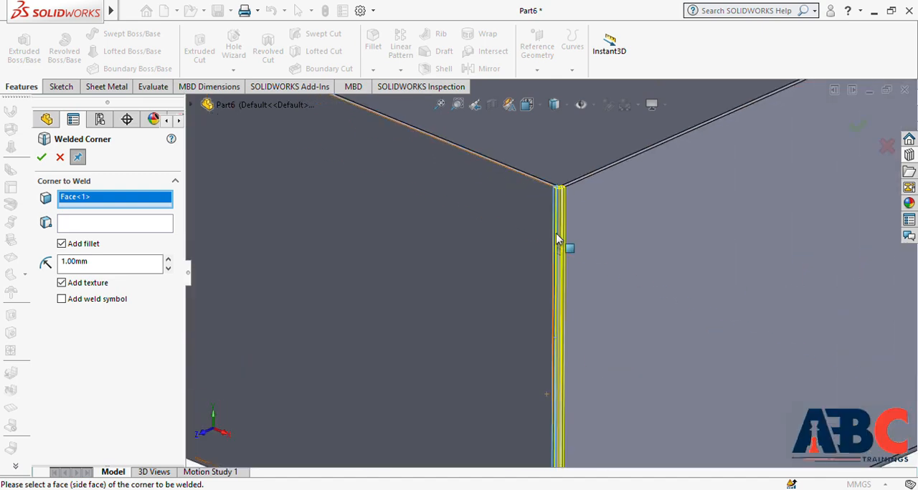
pyautogui.scroll(-2, 569, 236)
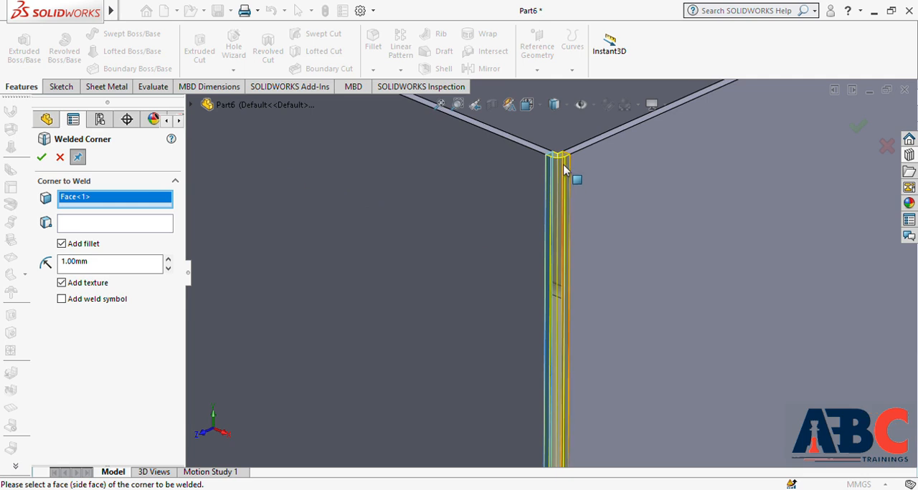
pyautogui.scroll(5, 520, 251)
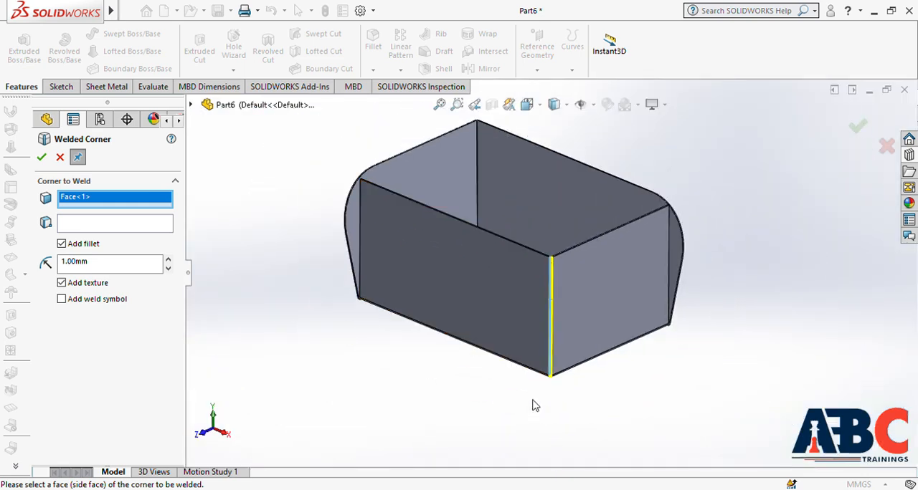
pyautogui.scroll(-3, 536, 314)
pyautogui.scroll(-3, 565, 287)
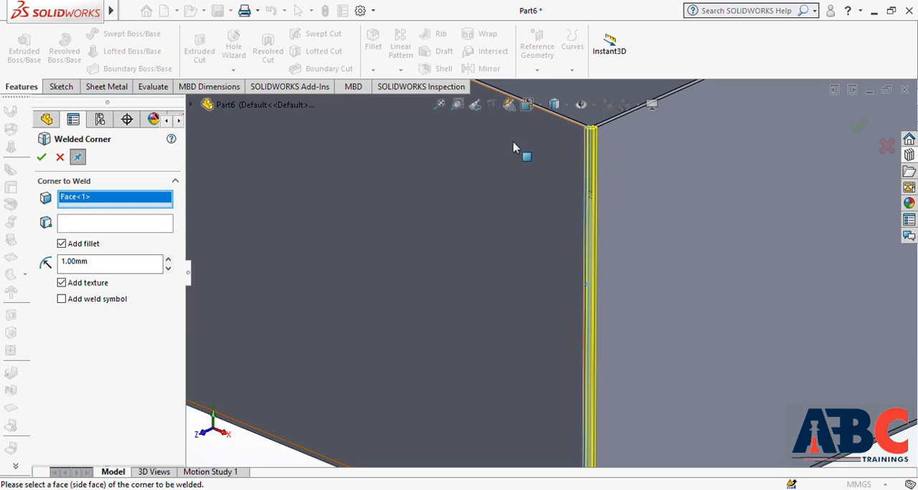
pyautogui.click(587, 128)
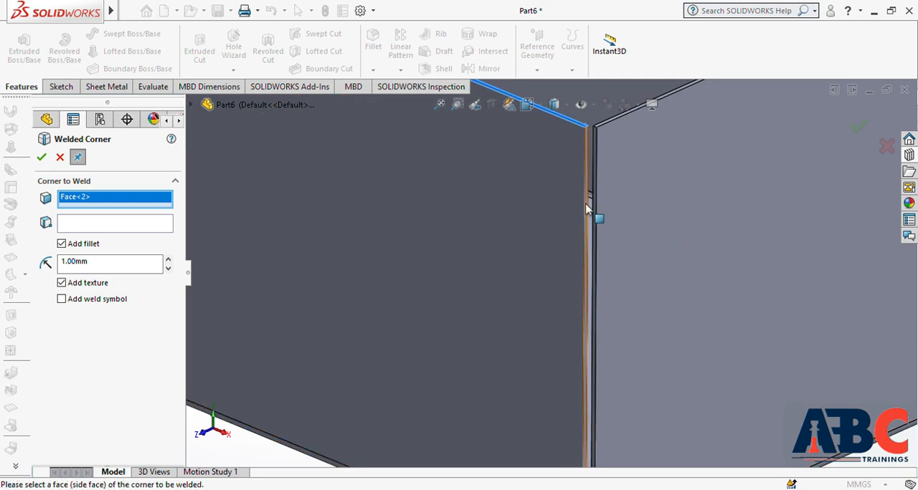
pyautogui.click(591, 206)
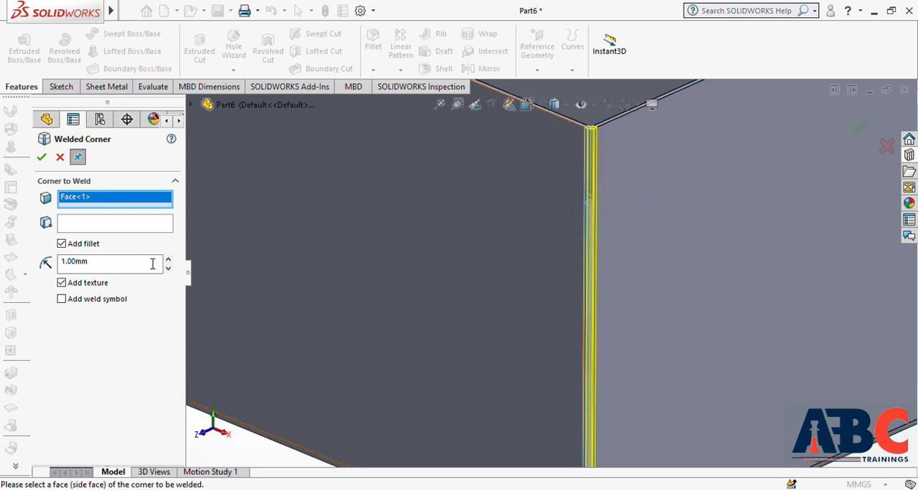
# Step: Set the weld's stop point on the corner's vertical edge below its upper end and create the weld with a 1.00 mm fillet and texture
pyautogui.click(132, 223)
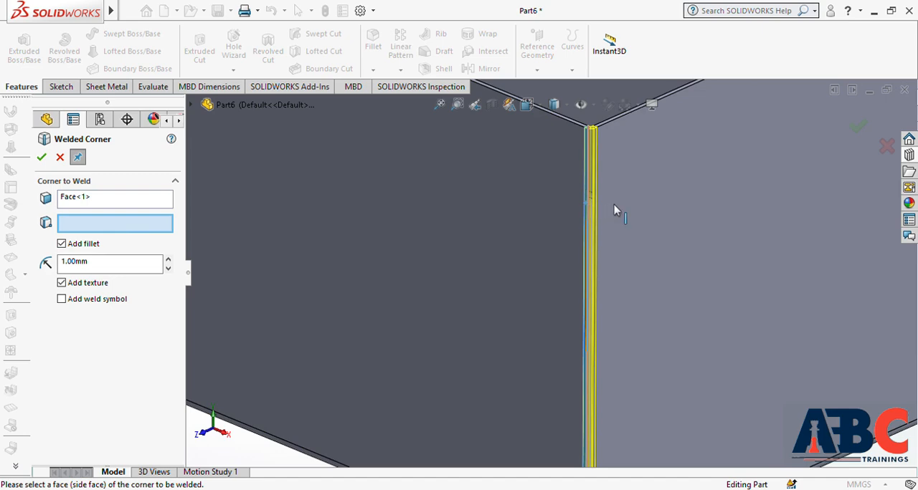
pyautogui.click(585, 204)
pyautogui.scroll(4, 631, 249)
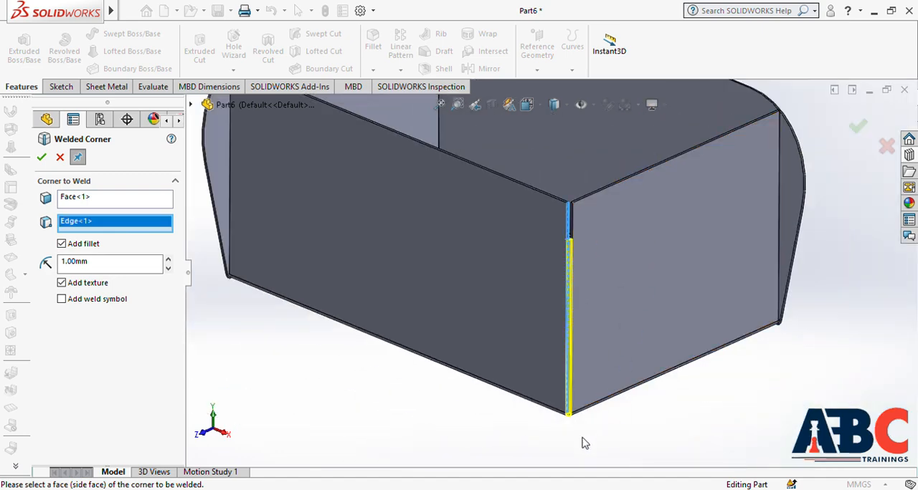
pyautogui.click(41, 157)
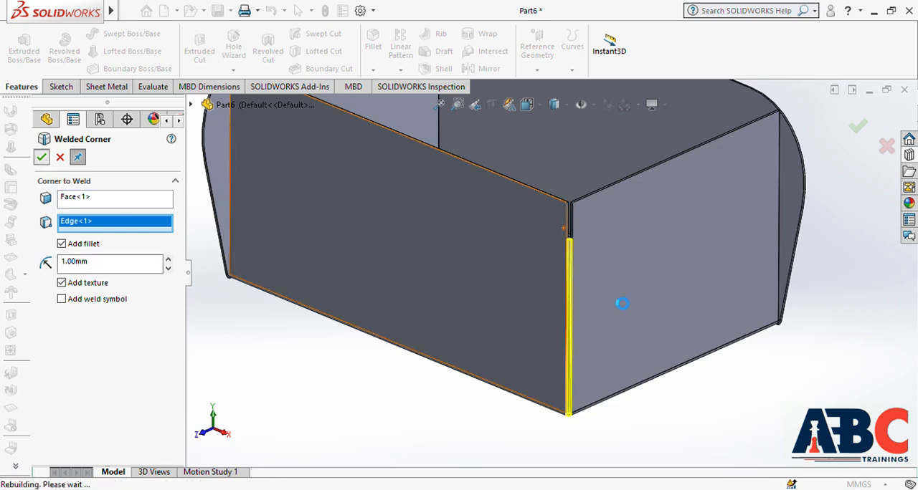
pyautogui.scroll(-5, 577, 264)
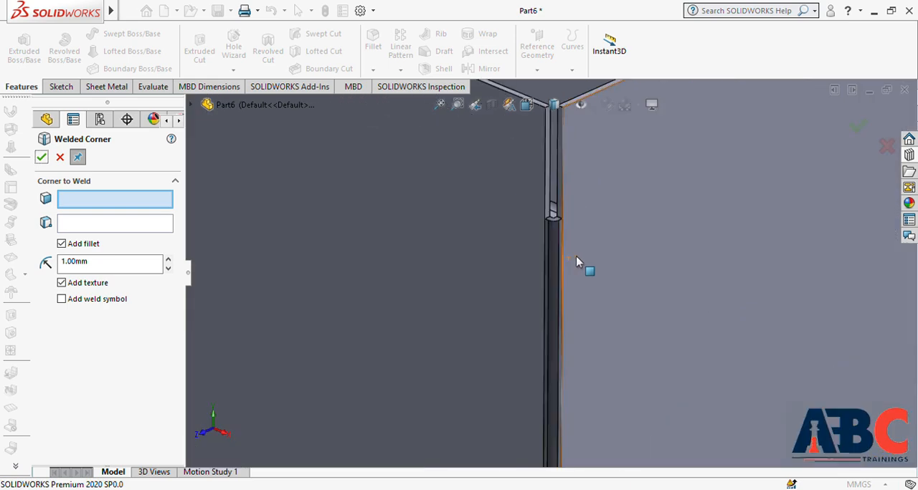
# Step: Examine the weld bead and its texture along the corner up close and leave the Welded Corner command
pyautogui.scroll(-3, 553, 274)
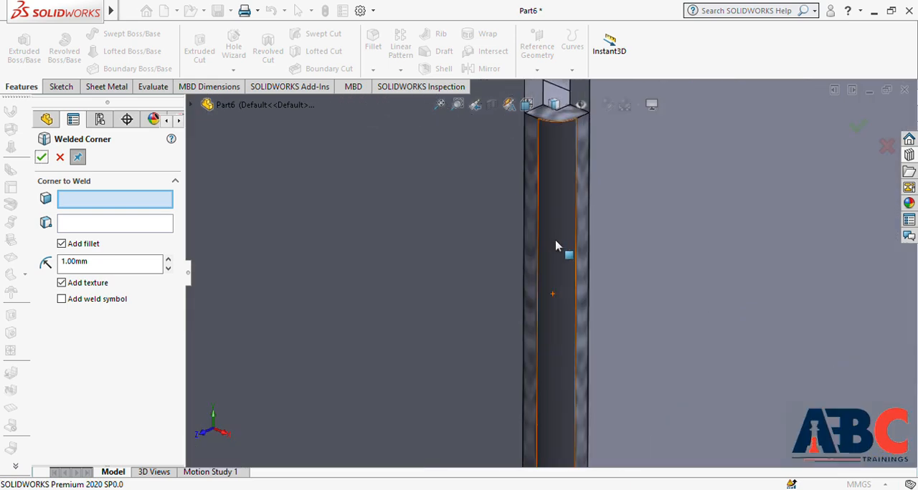
pyautogui.scroll(-3, 555, 251)
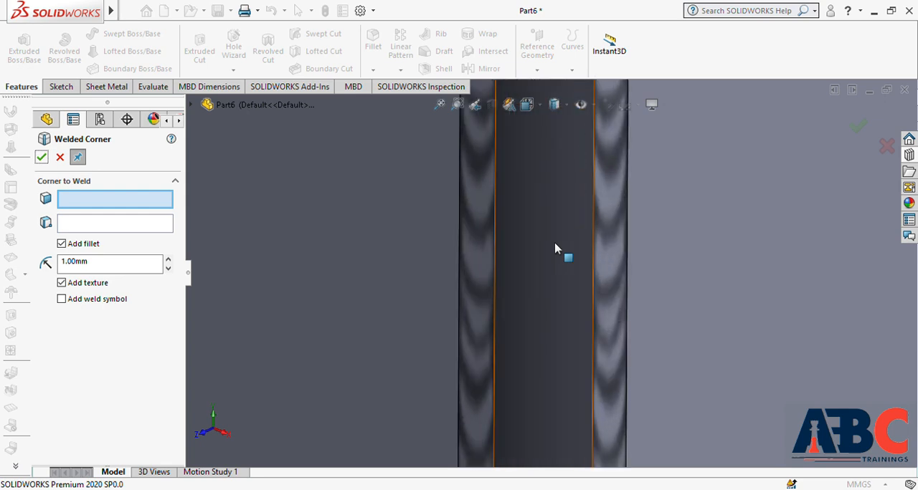
pyautogui.scroll(5, 556, 249)
pyautogui.moveTo(555, 311)
pyautogui.mouseDown(button='middle')
pyautogui.moveTo(527, 322)
pyautogui.moveTo(559, 318)
pyautogui.mouseUp(button='middle')
pyautogui.scroll(8, 550, 310)
pyautogui.scroll(3, 549, 320)
pyautogui.moveTo(537, 383); pyautogui.dragTo(539, 328, button='middle')
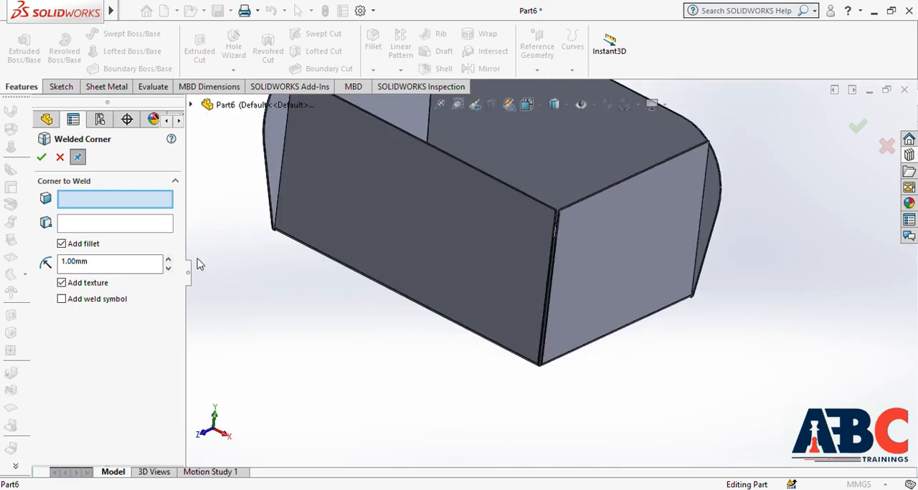
pyautogui.click(60, 158)
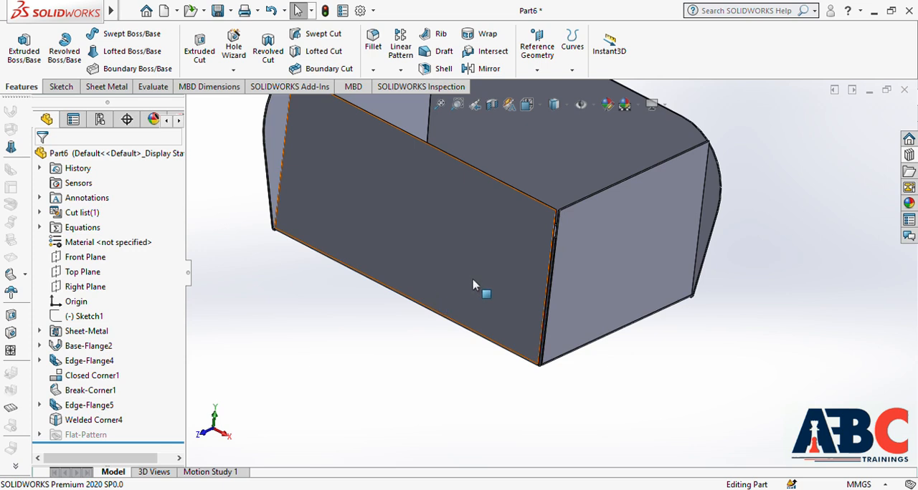
# Step: Start an Extruded Cut on the short edge flange's outer face and sketch a circle centred about 51.5 mm above the origin
pyautogui.moveTo(479, 283); pyautogui.dragTo(461, 343, button='middle')
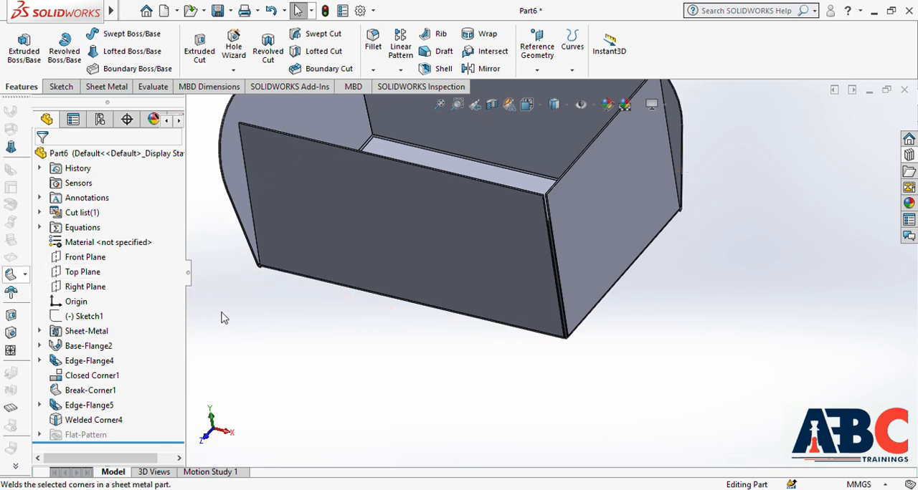
pyautogui.click(11, 317)
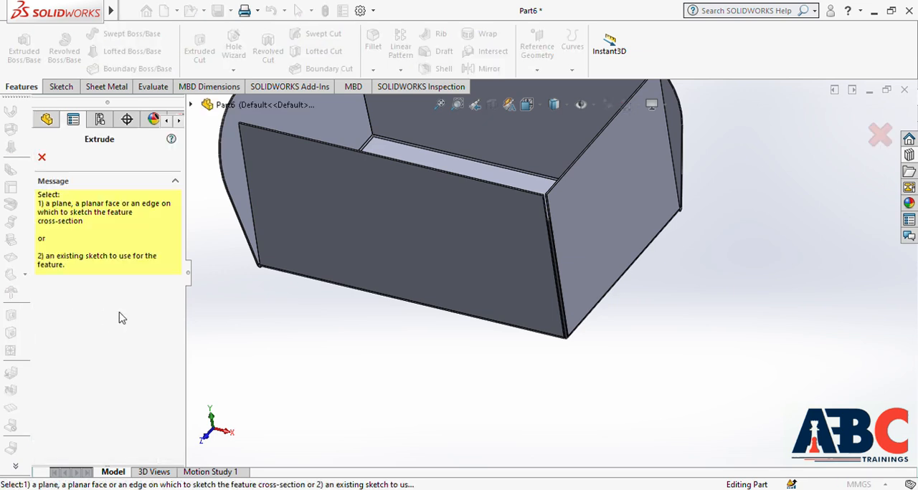
pyautogui.click(600, 233)
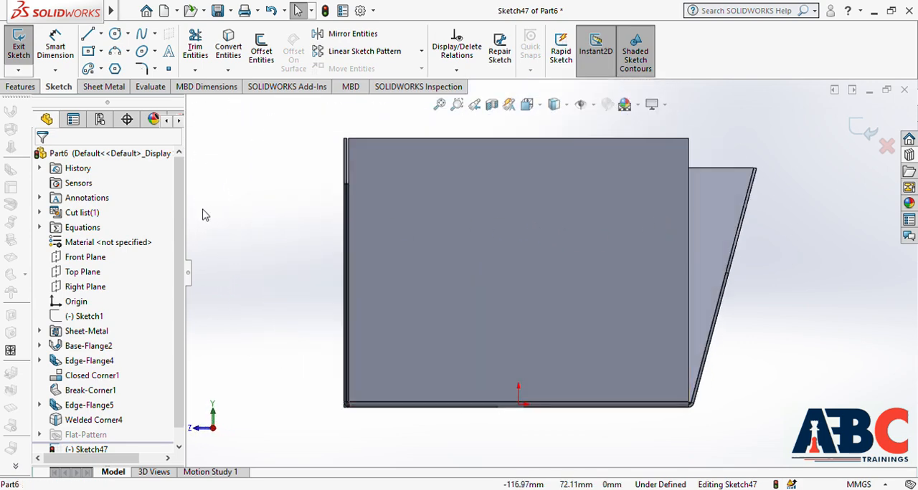
pyautogui.click(114, 33)
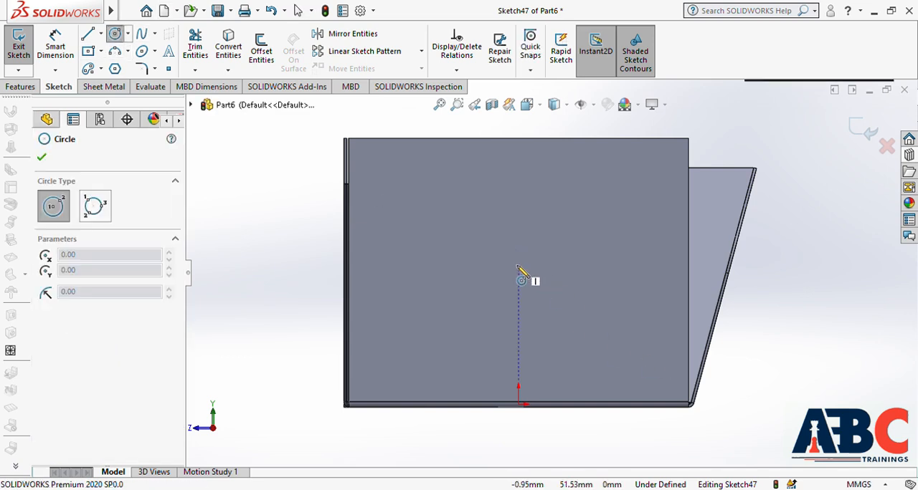
pyautogui.click(518, 264)
pyautogui.click(563, 305)
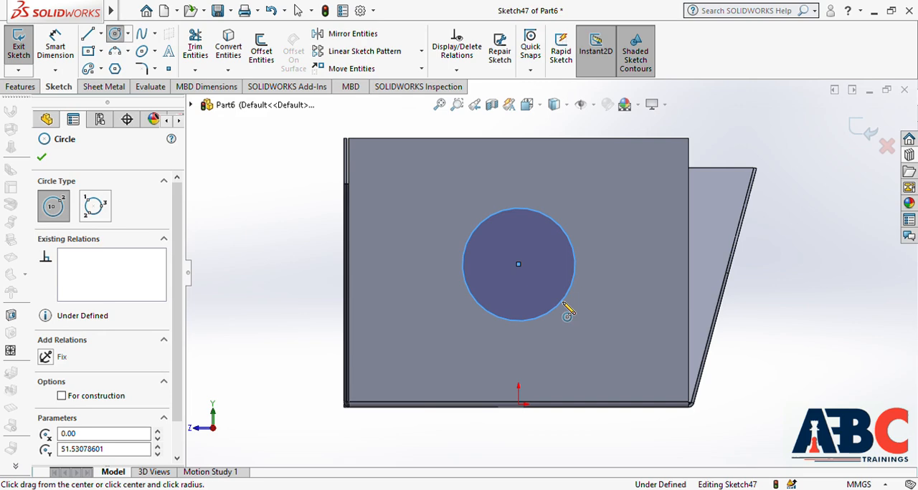
pyautogui.press('Escape')
# Step: Cut the circle through the short flange with a 10 mm blind depth and Normal cut enabled
pyautogui.click(866, 130)
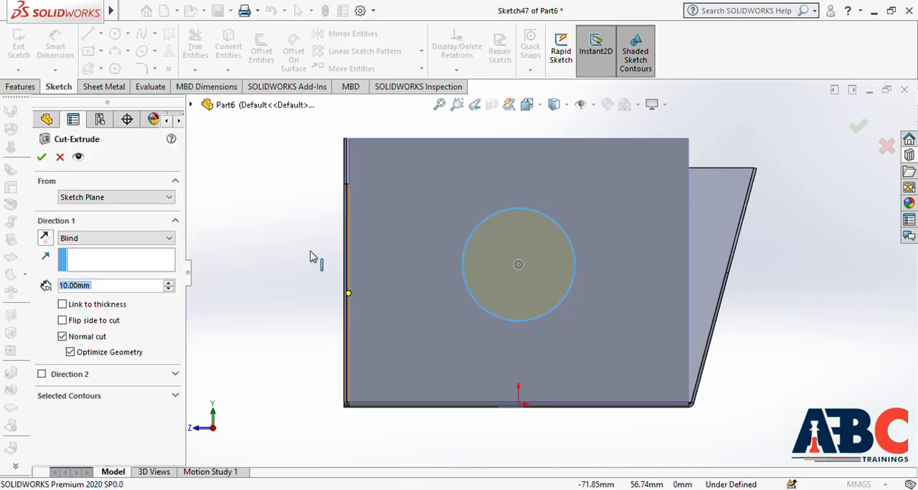
pyautogui.click(41, 157)
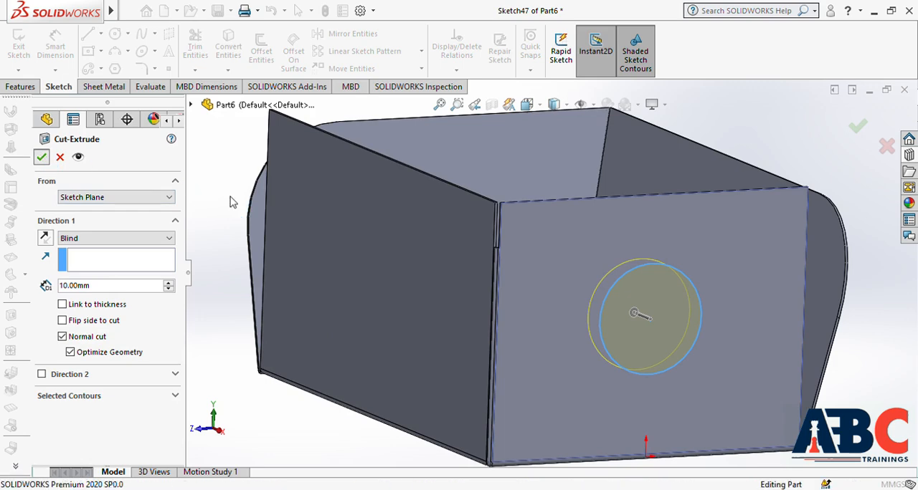
pyautogui.moveTo(619, 224); pyautogui.dragTo(633, 267, button='middle')
pyautogui.scroll(4, 633, 269)
pyautogui.moveTo(650, 343); pyautogui.dragTo(660, 321, button='middle')
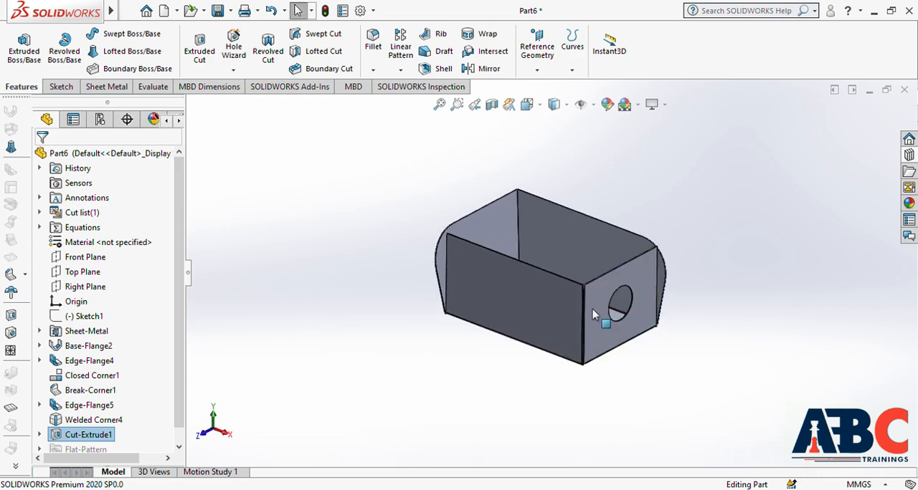
# Step: Create a simple hole of 20 mm diameter and 10 mm blind depth near the middle of the long flange's outer face
pyautogui.click(12, 332)
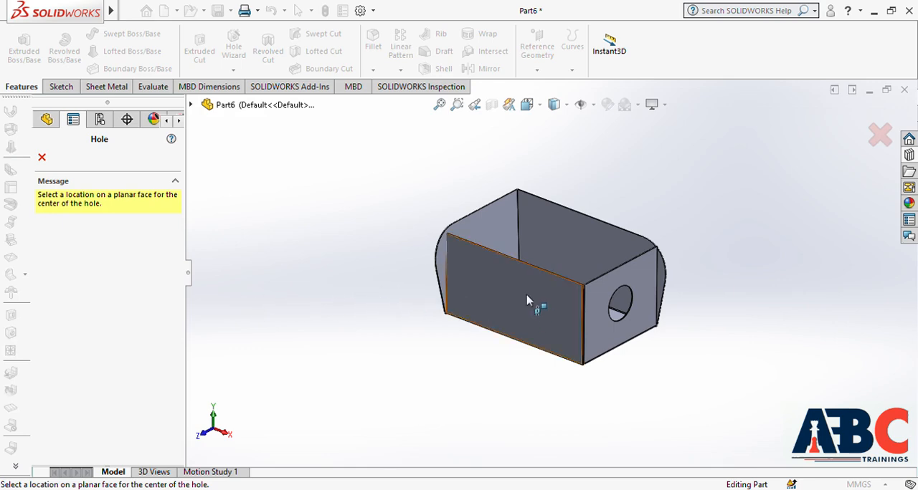
pyautogui.click(508, 300)
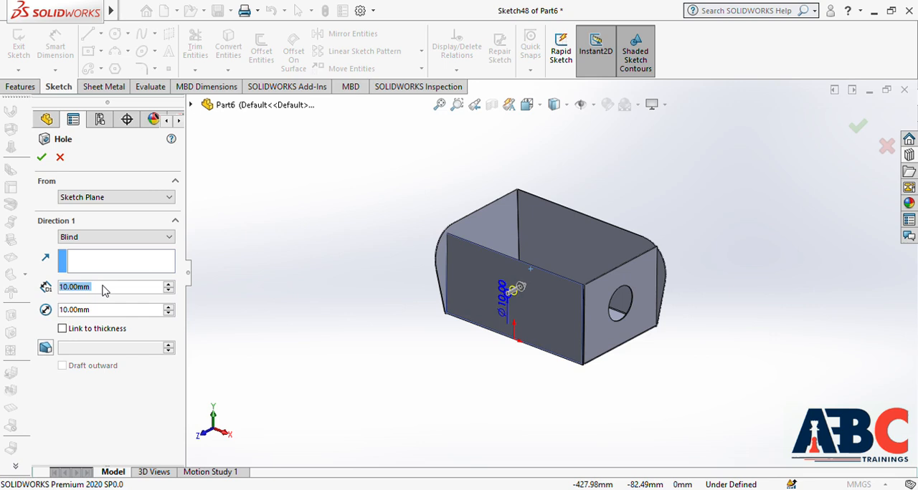
pyautogui.doubleClick(104, 312)
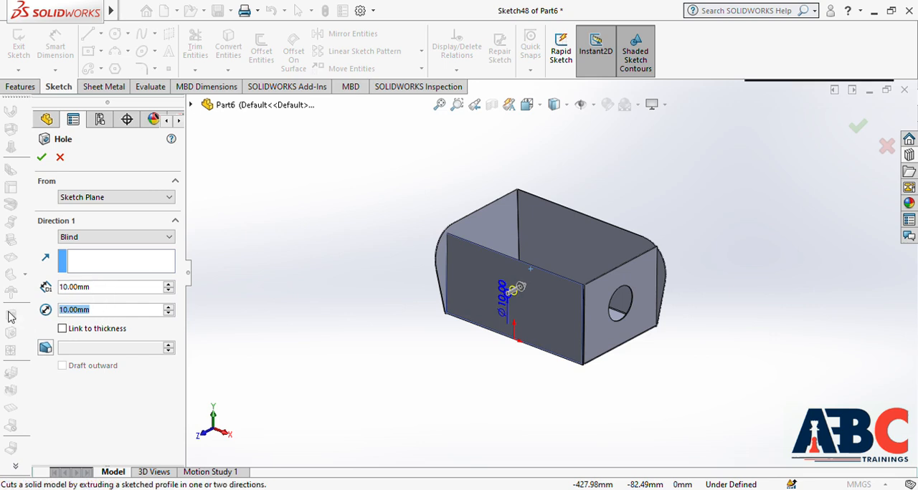
pyautogui.write('20')
pyautogui.press('Return')
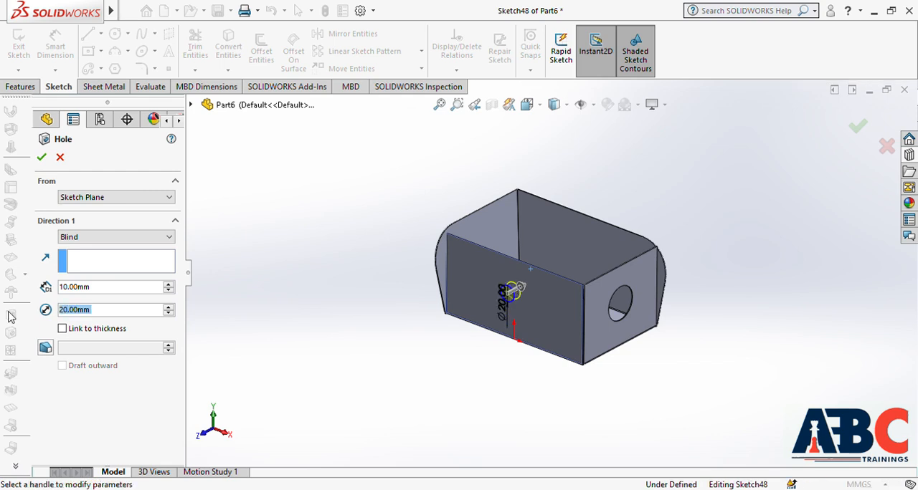
pyautogui.click(41, 158)
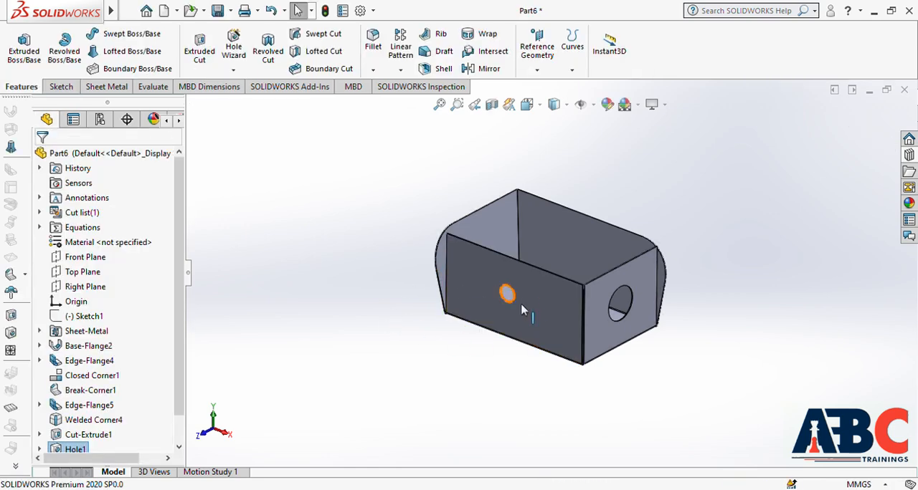
# Step: Sketch a circle on the outer face of the short flange with the rounded corner, centred about 71.8 mm above the origin
pyautogui.click(11, 352)
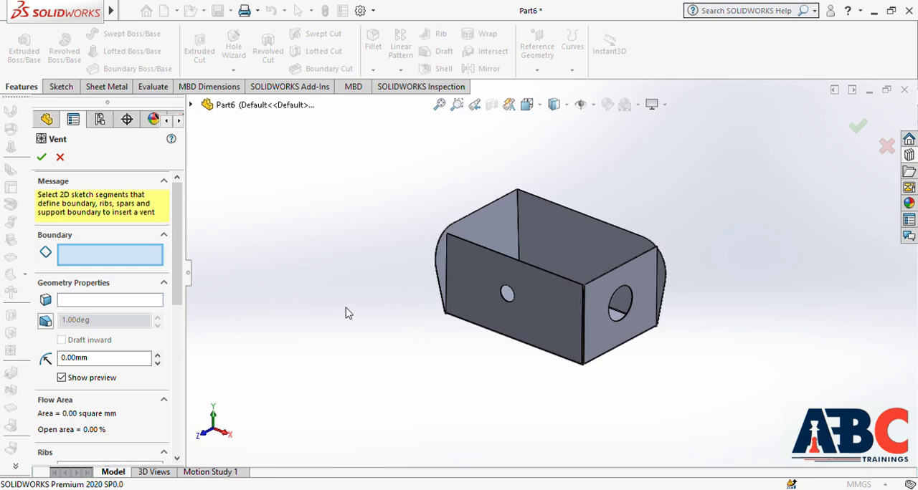
pyautogui.press('Escape')
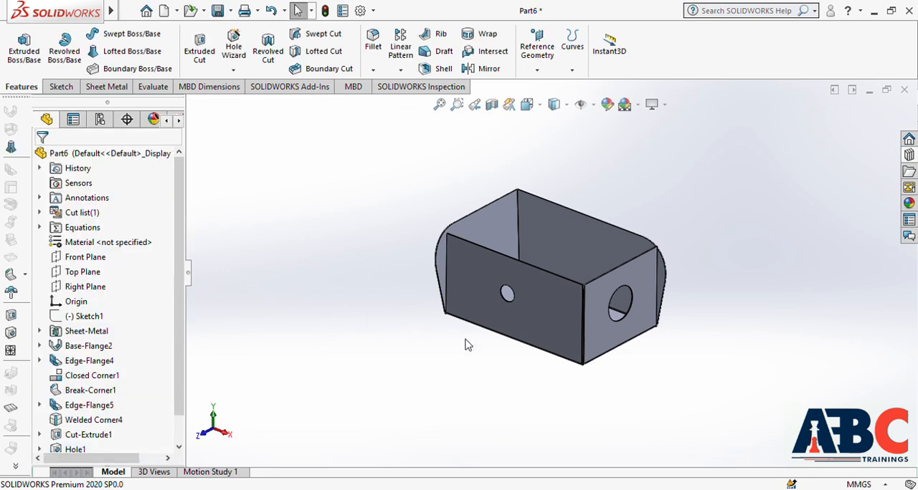
pyautogui.moveTo(473, 358); pyautogui.dragTo(554, 294, button='middle')
pyautogui.click(546, 278)
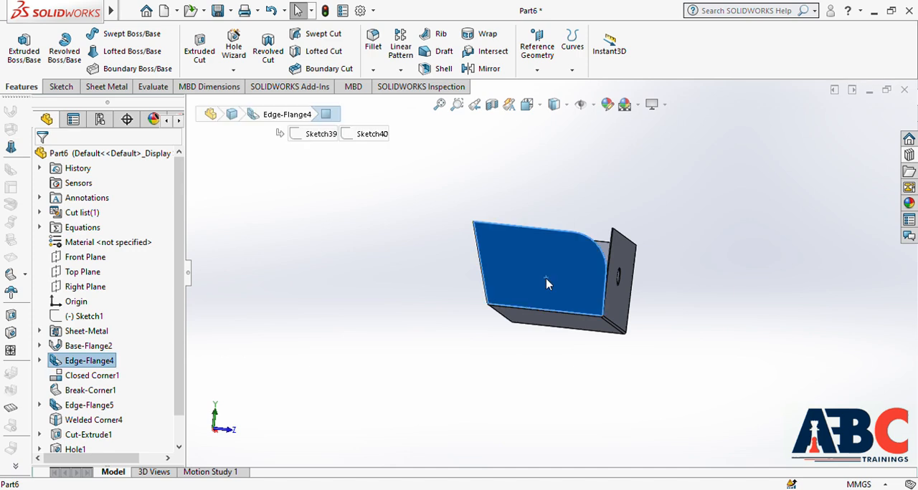
pyautogui.click(617, 252)
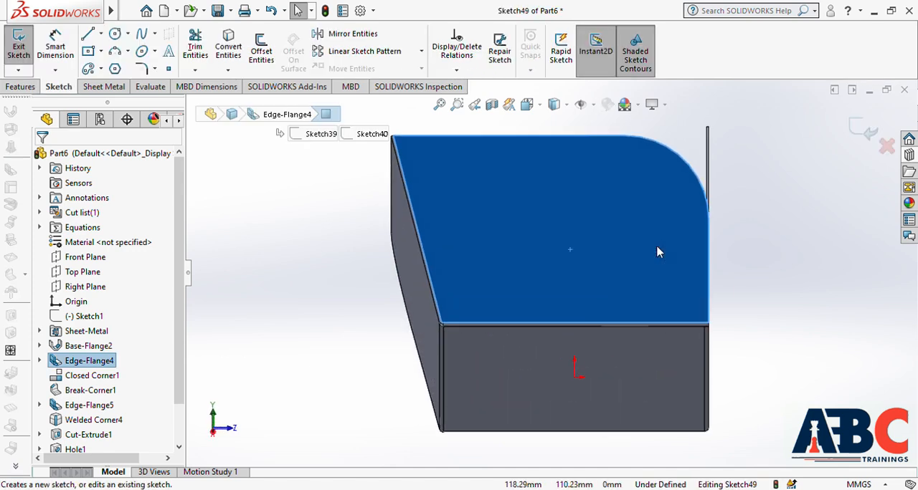
pyautogui.click(114, 34)
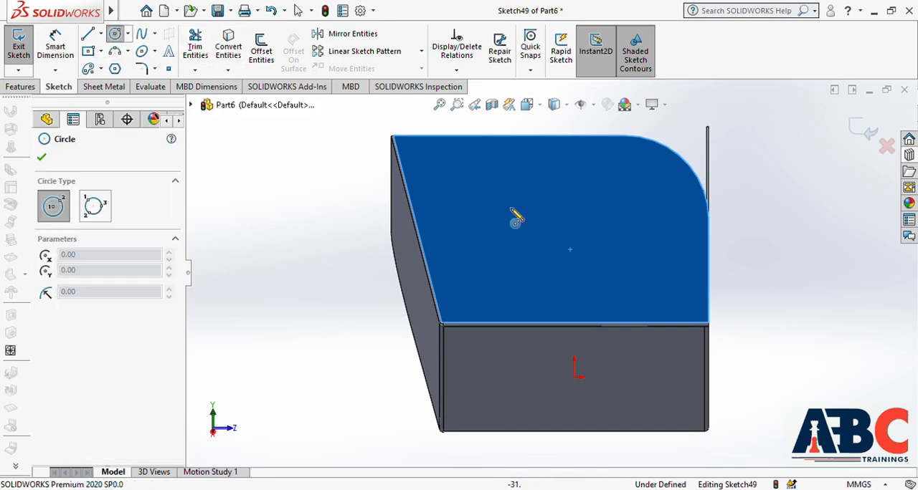
pyautogui.click(574, 228)
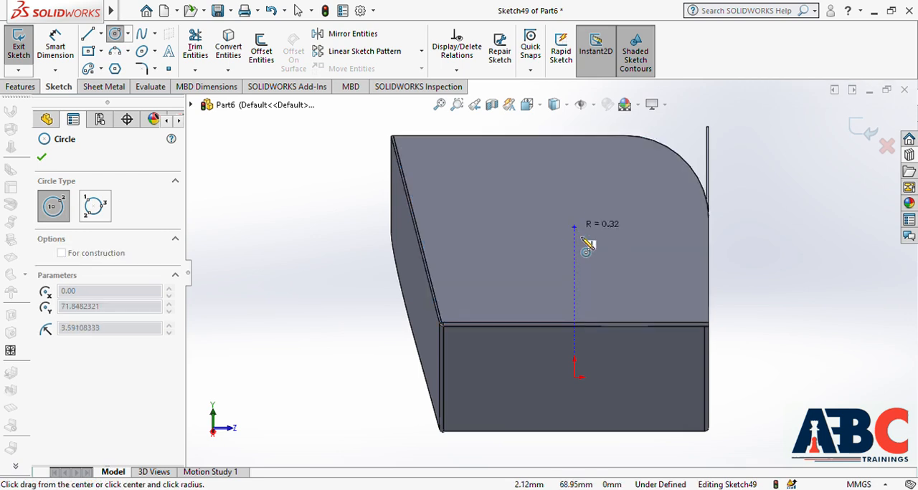
pyautogui.click(616, 261)
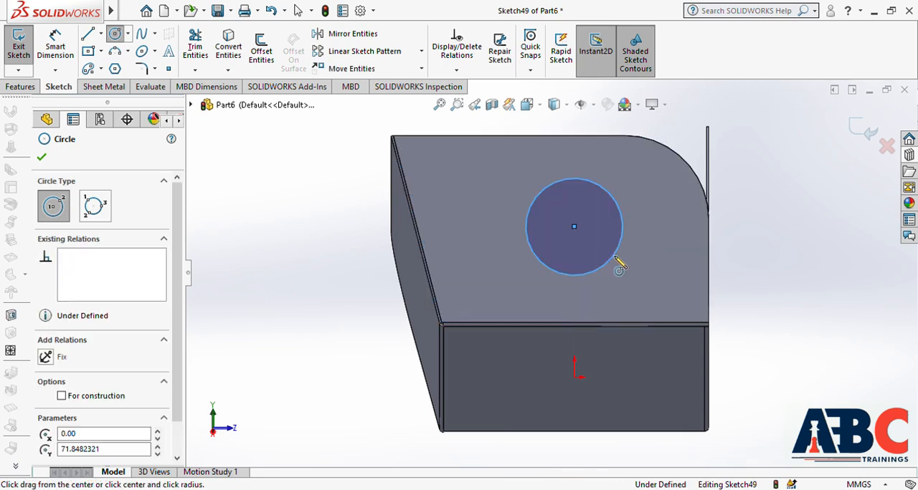
pyautogui.press('Escape')
# Step: Create a Vent on the rounded-corner flange using the sketched circle as its boundary
pyautogui.moveTo(387, 217); pyautogui.dragTo(369, 285, button='middle')
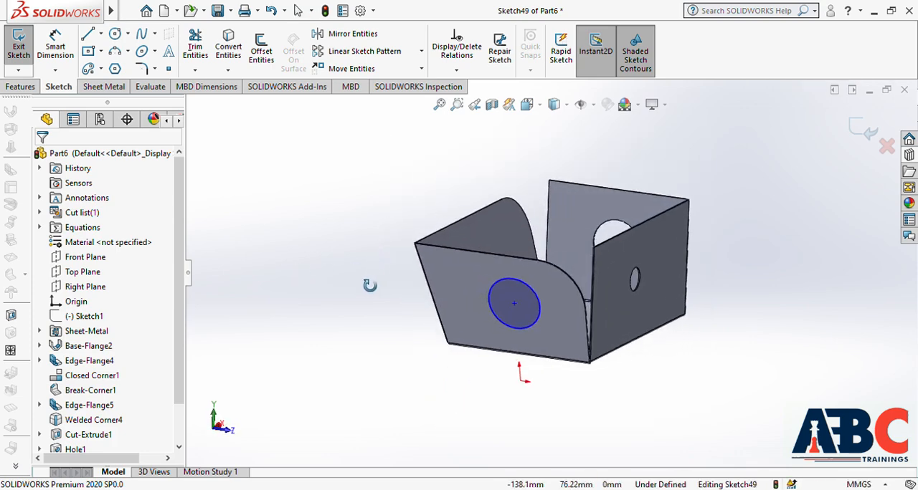
pyautogui.click(11, 351)
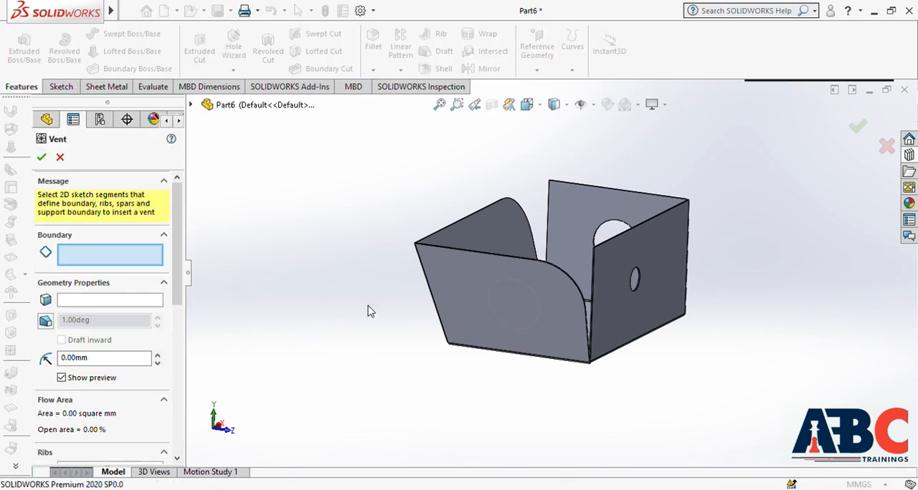
pyautogui.click(524, 286)
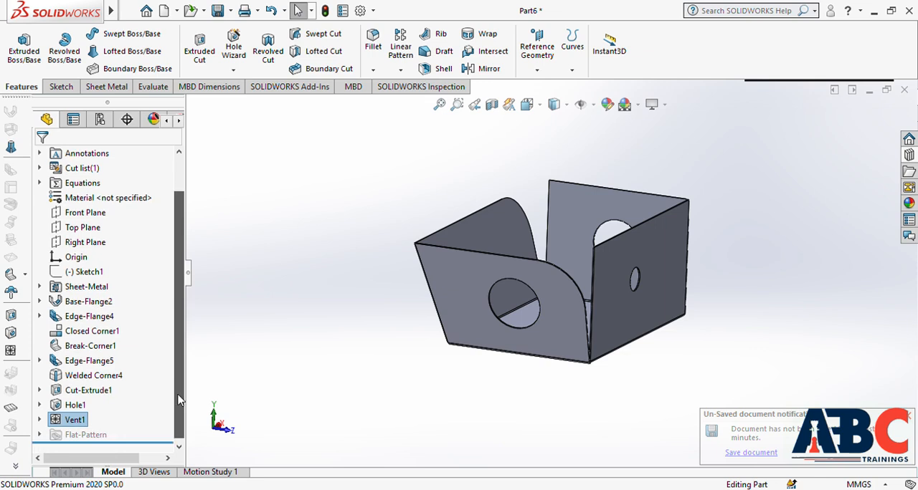
# Step: Flatten the sheet metal part to show its flat pattern
pyautogui.click(11, 409)
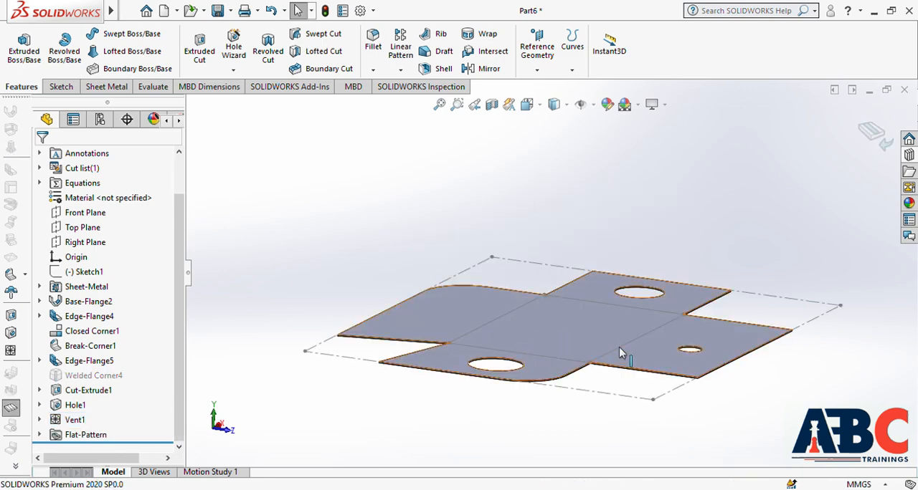
pyautogui.moveTo(600, 342); pyautogui.dragTo(600, 395, button='middle')
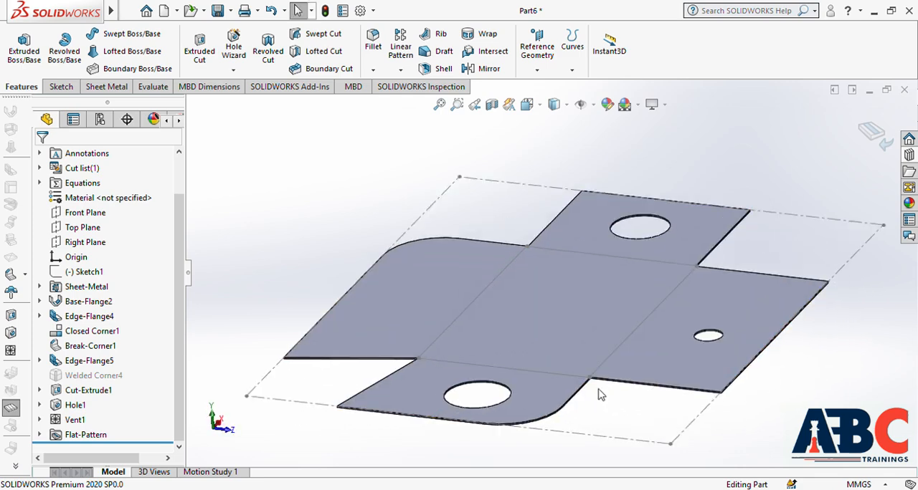
# Step: Start a Corner-Trim on the flat pattern and select the inner corner edge beside the short rounded-corner flange
pyautogui.scroll(-6, 600, 395)
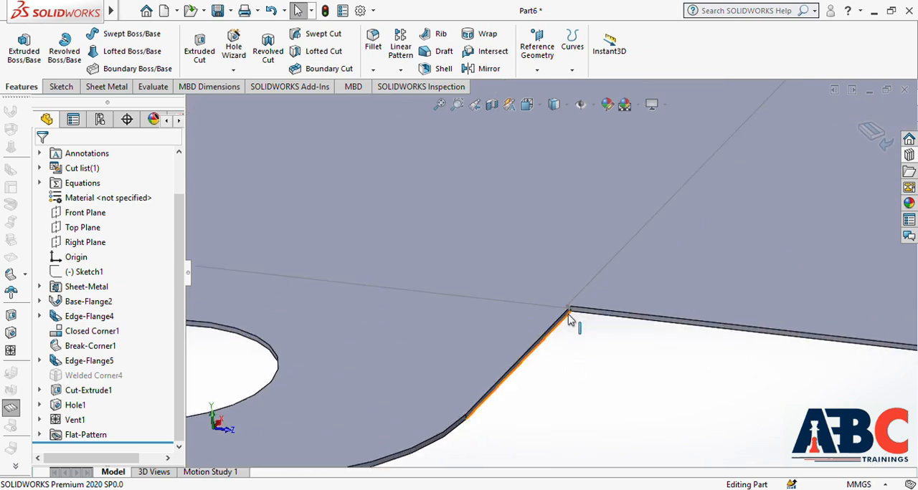
pyautogui.scroll(-2, 570, 315)
pyautogui.scroll(-2, 574, 303)
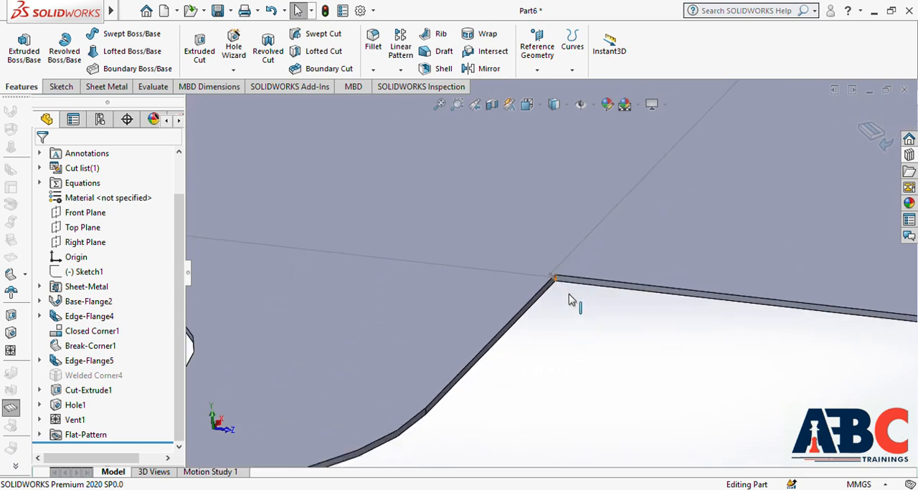
pyautogui.scroll(4, 570, 300)
pyautogui.scroll(-4, 567, 289)
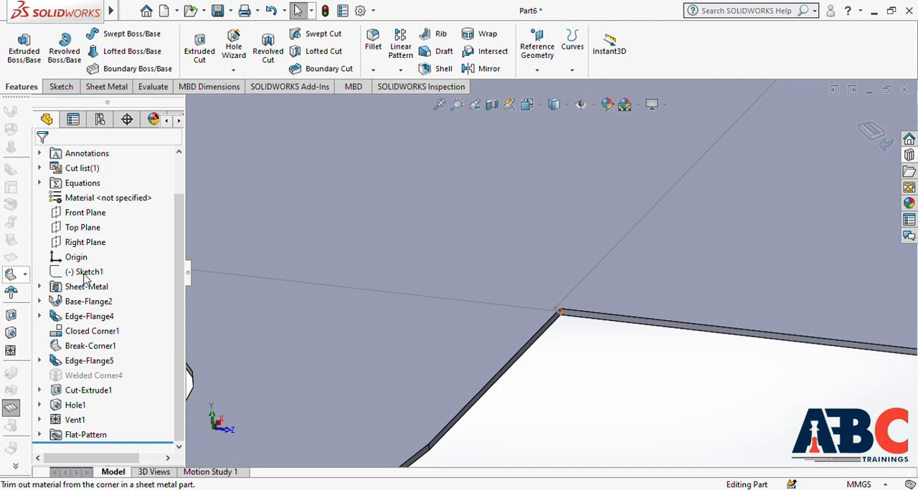
pyautogui.click(11, 275)
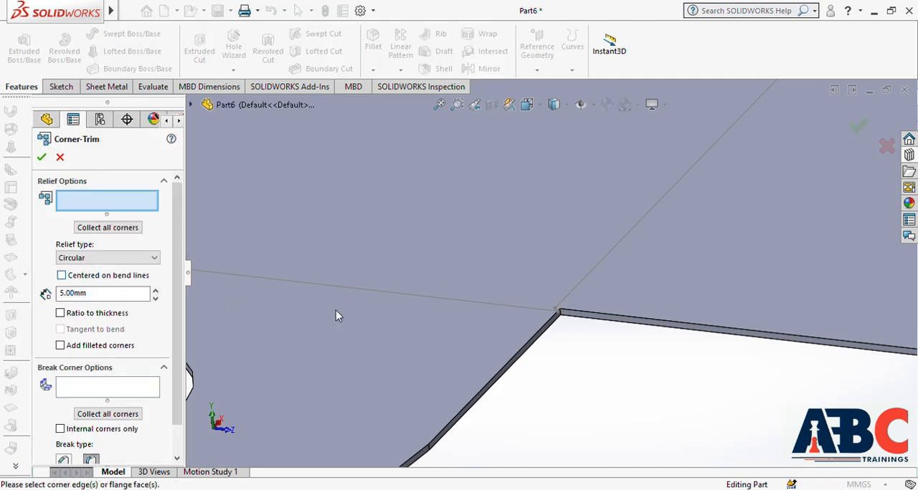
pyautogui.scroll(-3, 560, 320)
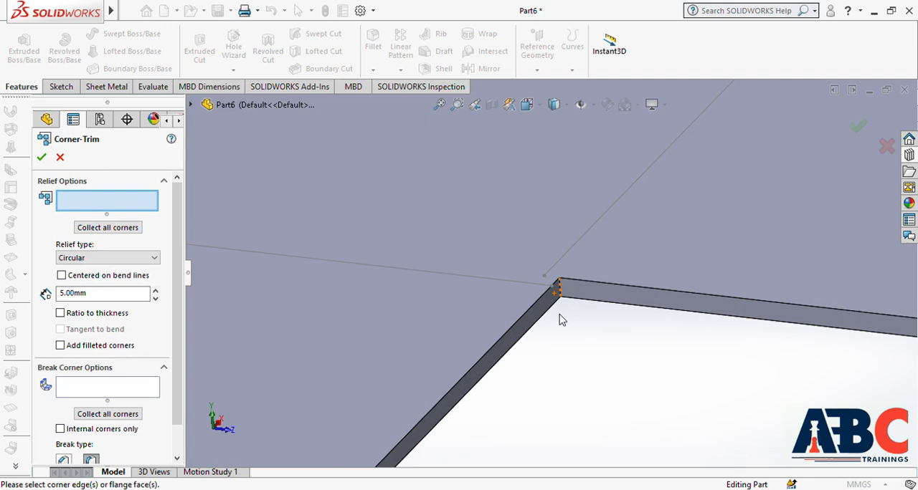
pyautogui.click(560, 257)
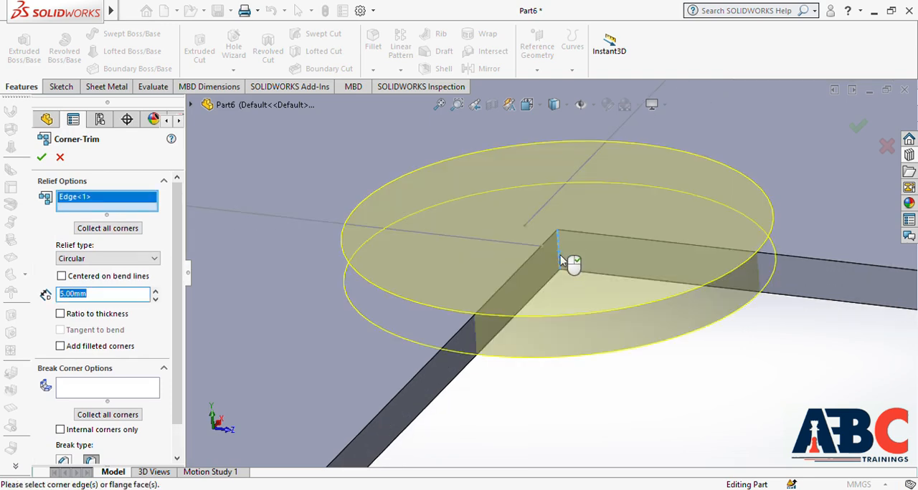
# Step: Set the corner trim's relief type to Square with a 10 mm size
pyautogui.scroll(5, 574, 308)
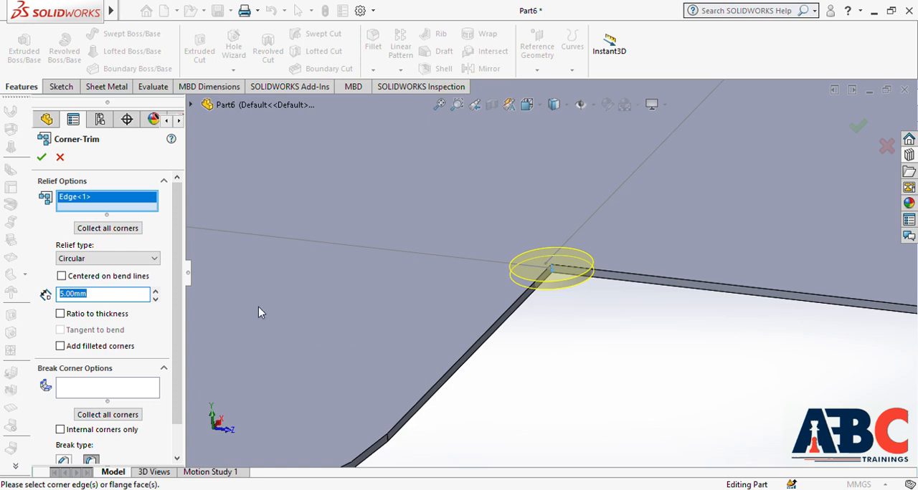
pyautogui.scroll(3, 406, 303)
pyautogui.click(141, 259)
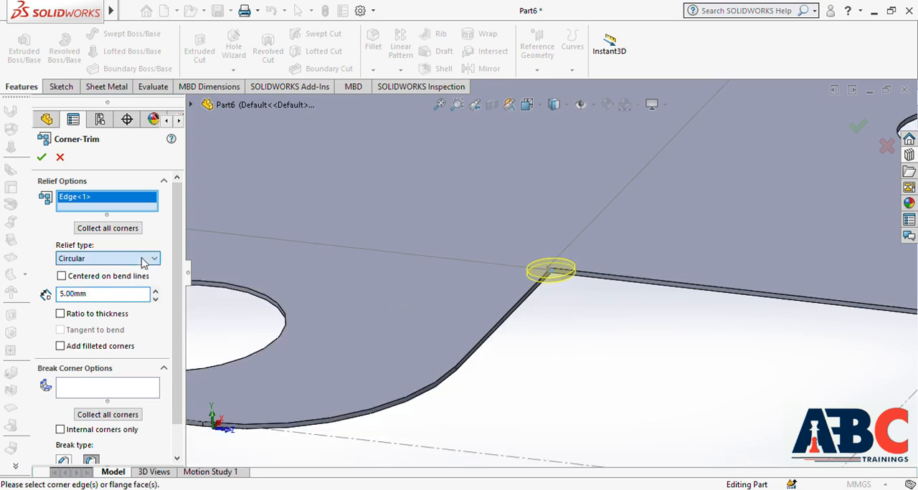
pyautogui.click(129, 279)
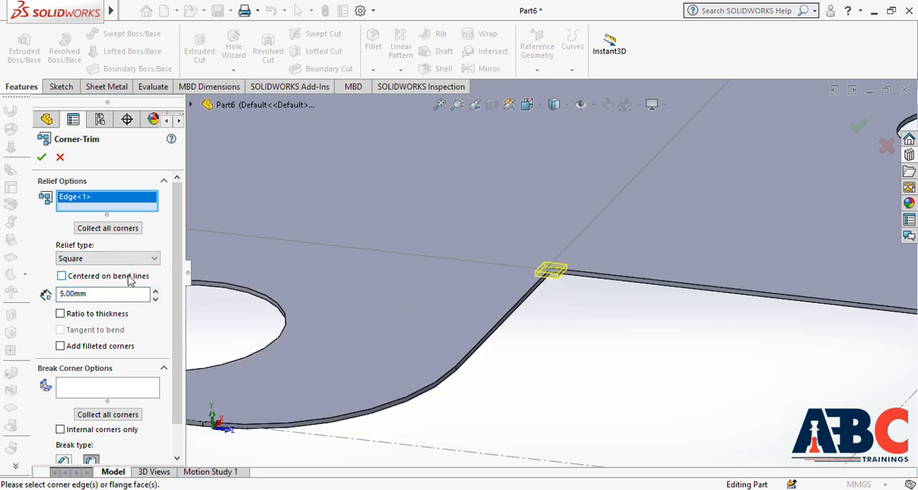
pyautogui.press('Down')
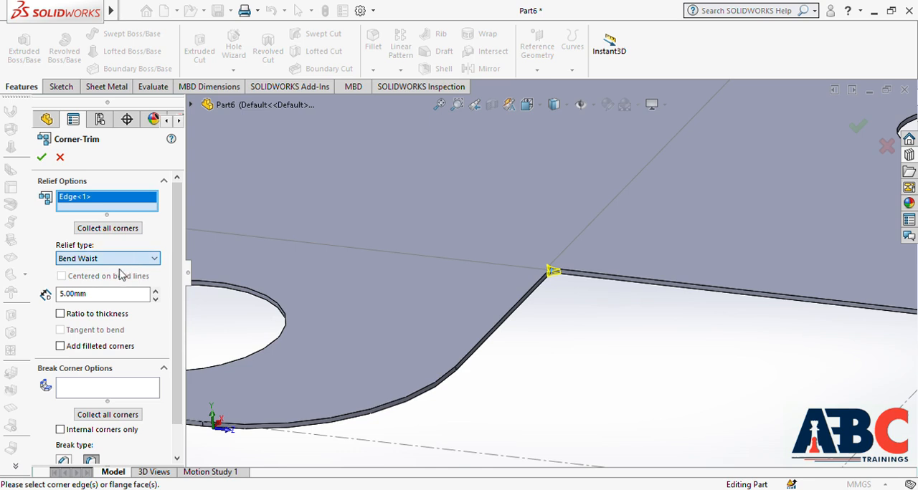
pyautogui.press('Up')
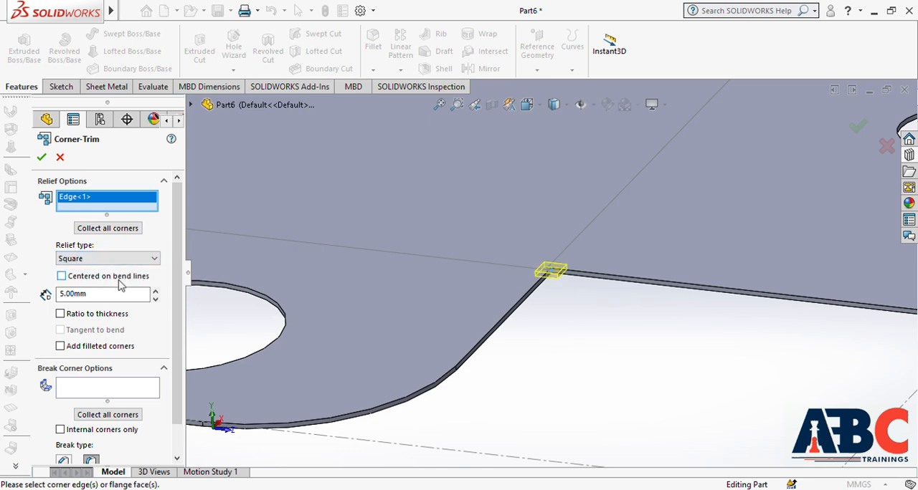
pyautogui.moveTo(100, 301); pyautogui.dragTo(29, 301)
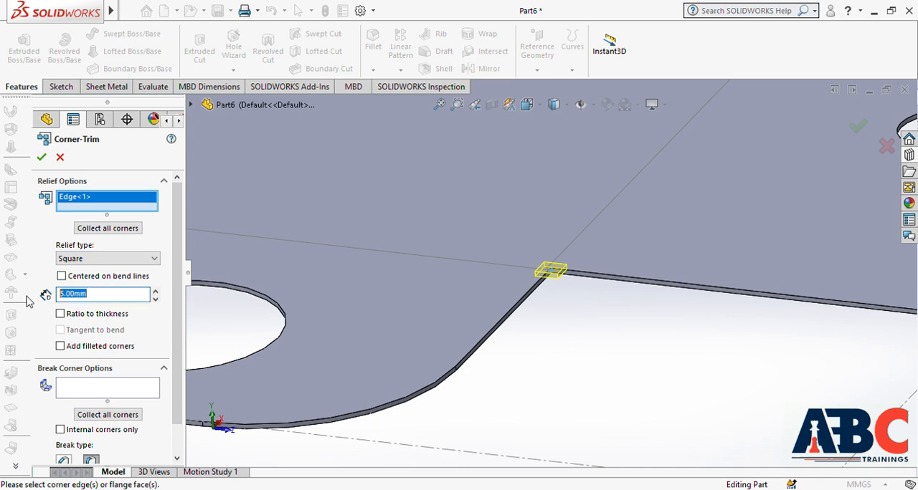
pyautogui.write('10')
pyautogui.press('Return')
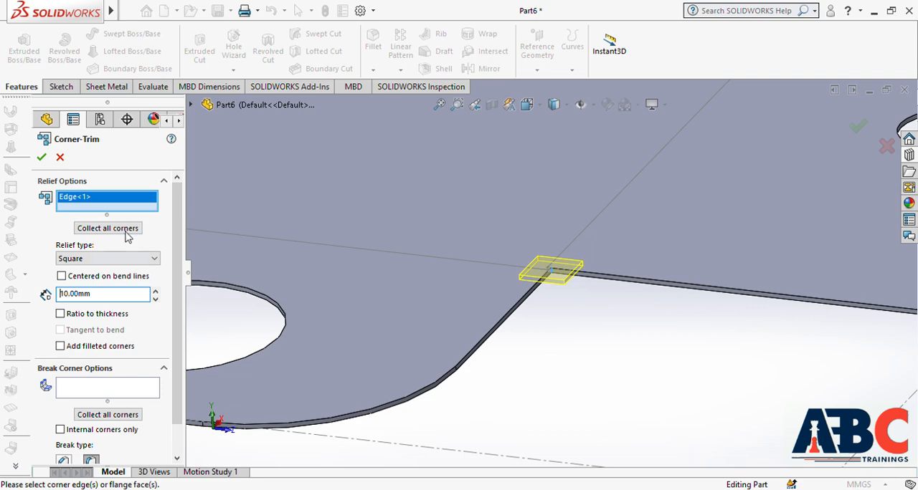
# Step: Collect all corners for the relief and apply the Corner-Trim to the flat pattern
pyautogui.scroll(3, 480, 331)
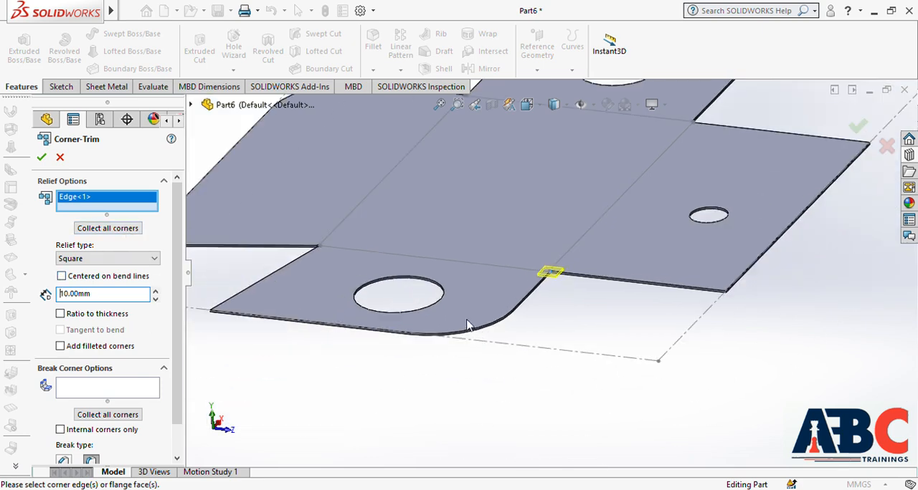
pyautogui.scroll(3, 466, 318)
pyautogui.scroll(-2, 463, 217)
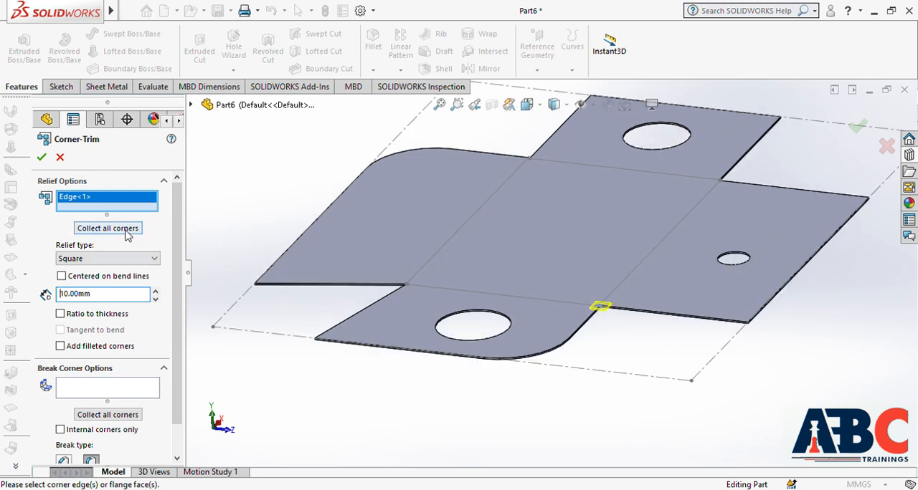
pyautogui.click(108, 228)
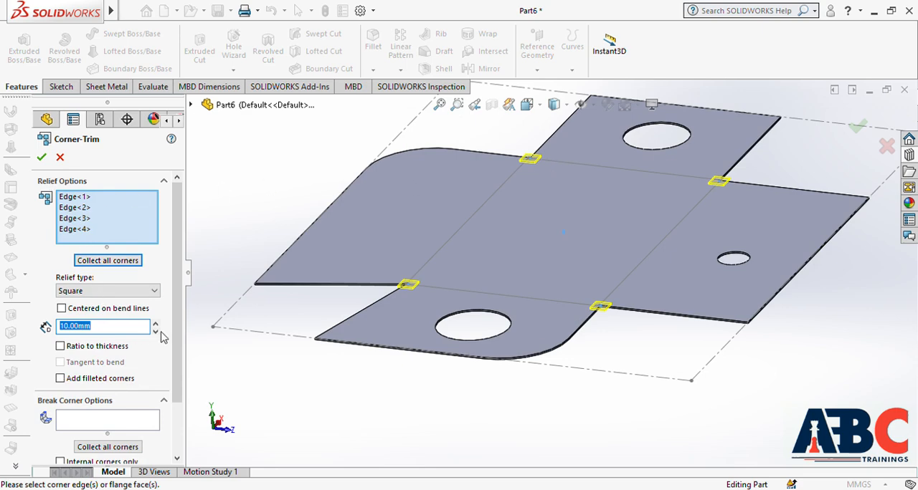
pyautogui.scroll(-3, 162, 337)
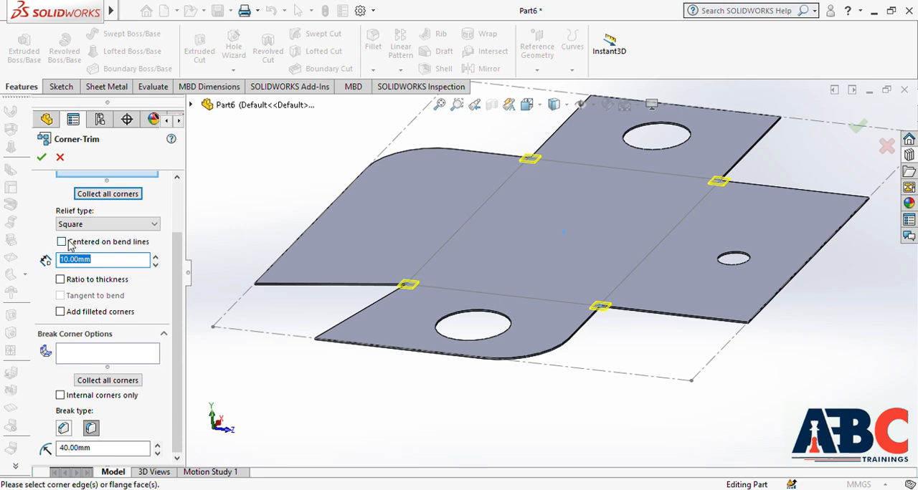
pyautogui.click(41, 158)
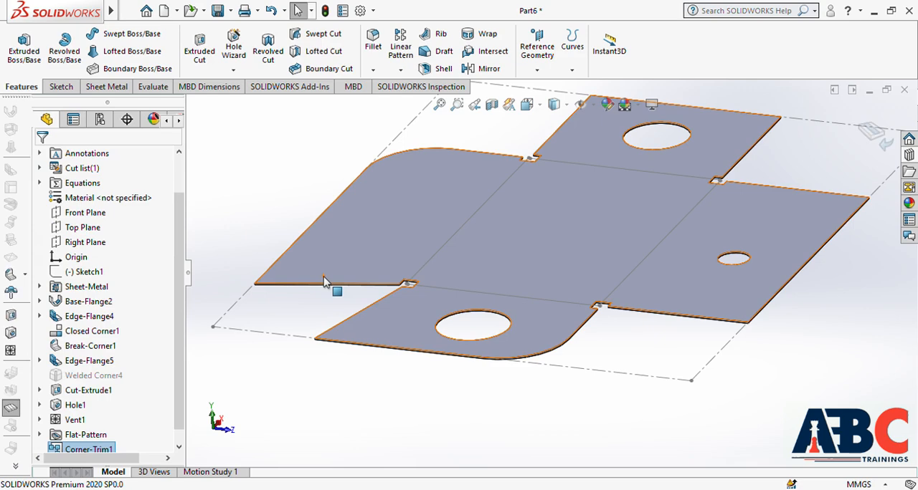
# Step: Fold the part back from its flat pattern
pyautogui.moveTo(625, 345); pyautogui.dragTo(615, 371, button='middle')
pyautogui.scroll(3, 617, 408)
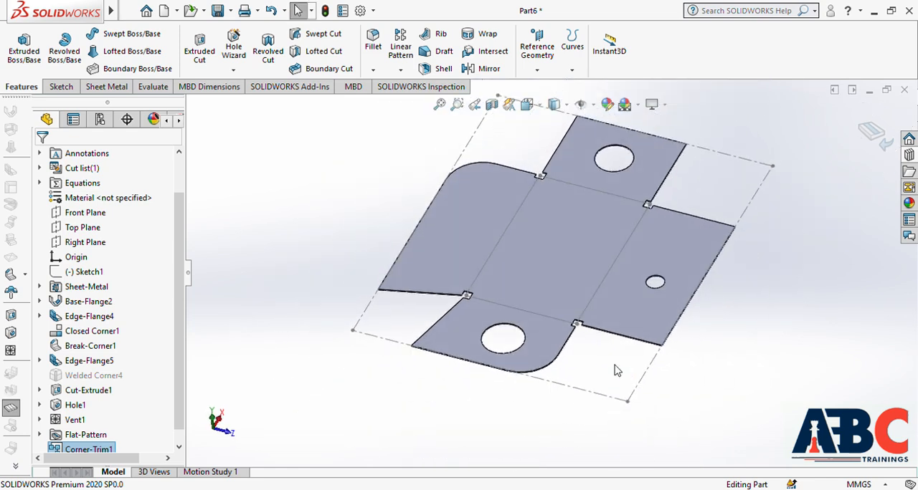
pyautogui.click(12, 411)
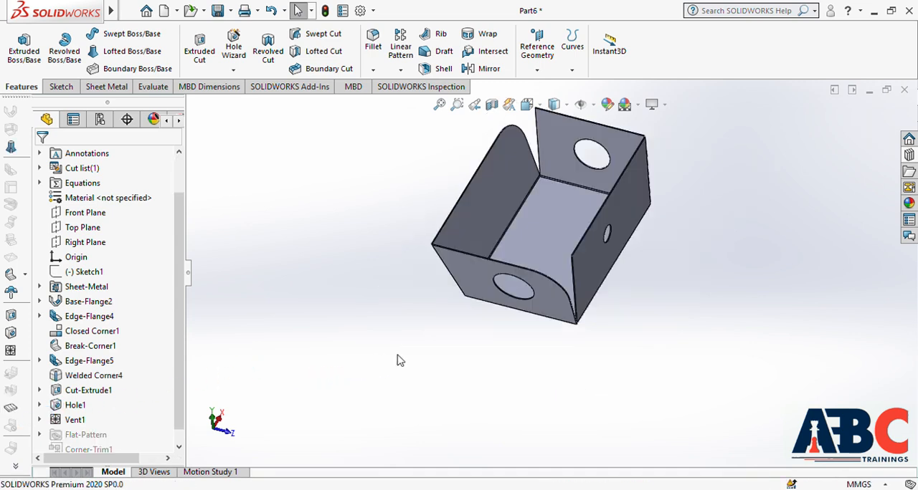
# Step: Examine the folded box's flanges, openings and bend corners from several sides
pyautogui.moveTo(513, 349); pyautogui.dragTo(433, 251, button='middle')
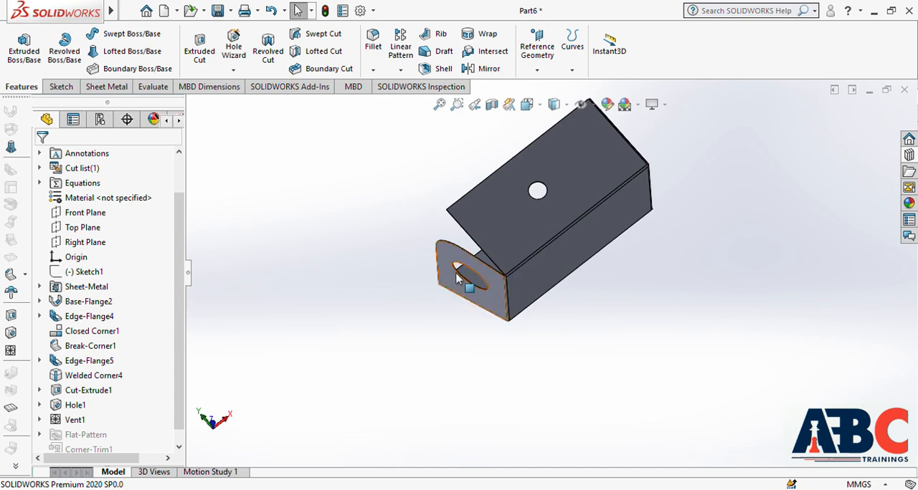
pyautogui.moveTo(524, 265); pyautogui.dragTo(577, 179, button='middle')
pyautogui.scroll(-3, 578, 178)
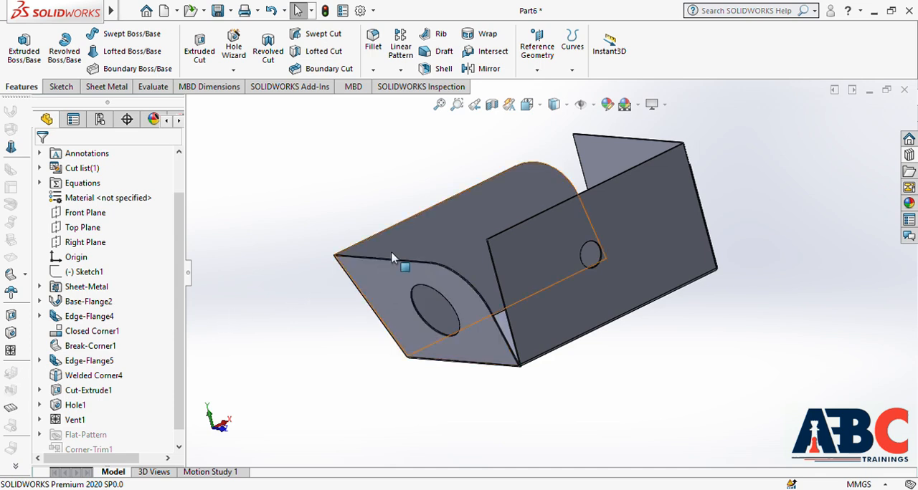
pyautogui.scroll(2, 464, 267)
pyautogui.click(487, 251)
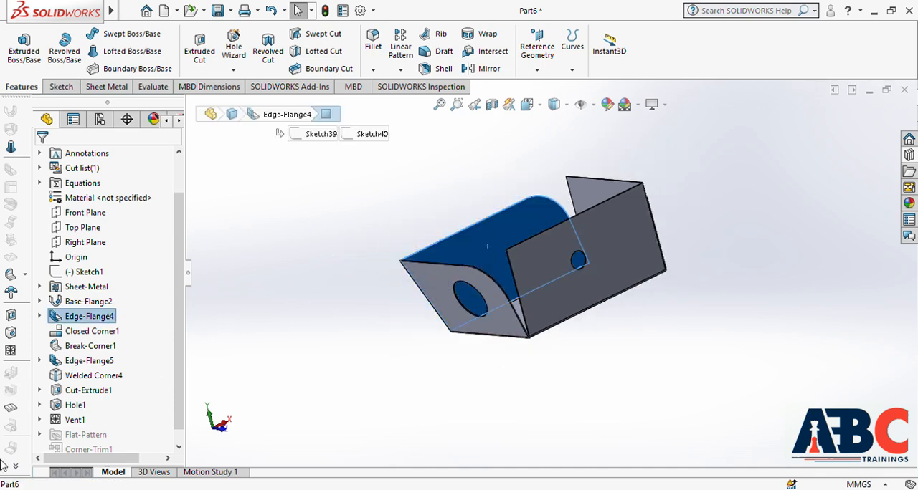
pyautogui.click(376, 303)
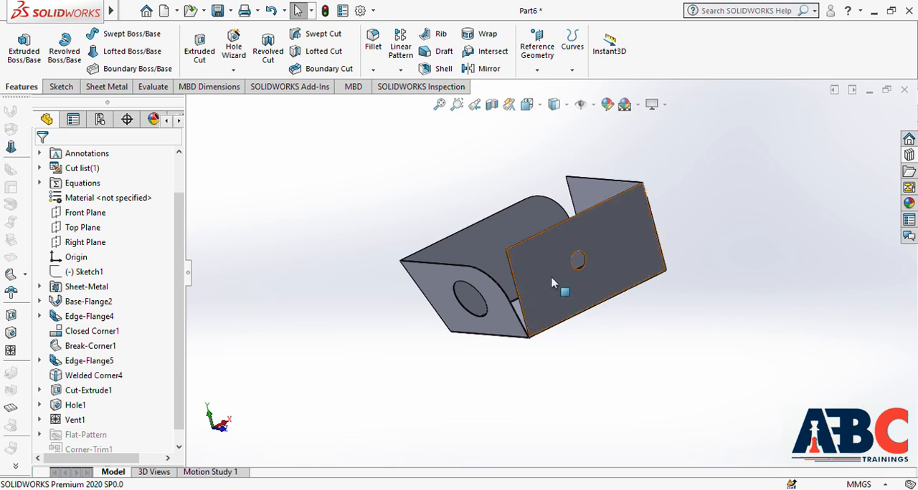
pyautogui.scroll(-3, 499, 254)
pyautogui.moveTo(502, 256); pyautogui.dragTo(549, 307, button='middle')
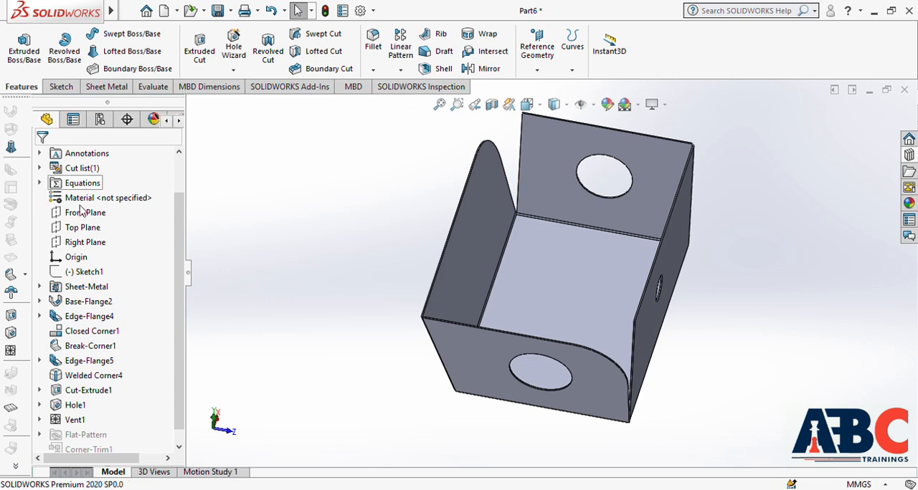
pyautogui.scroll(1, 89, 315)
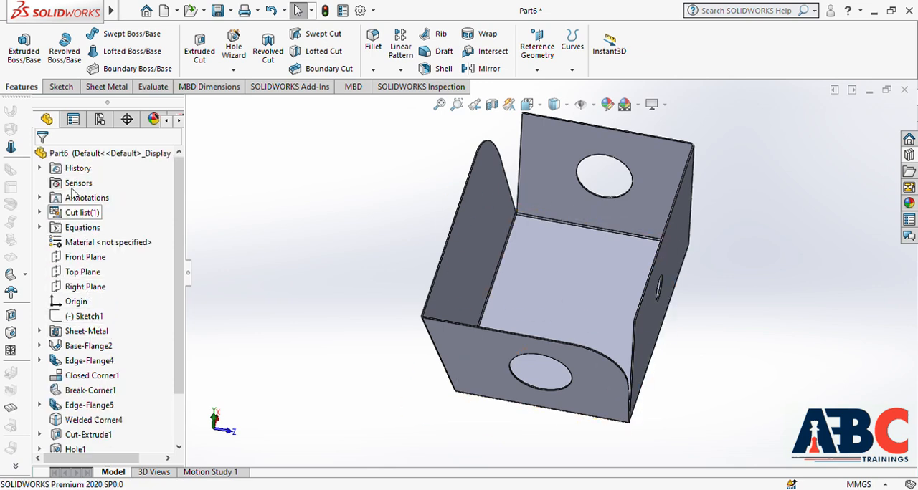
pyautogui.click(91, 158)
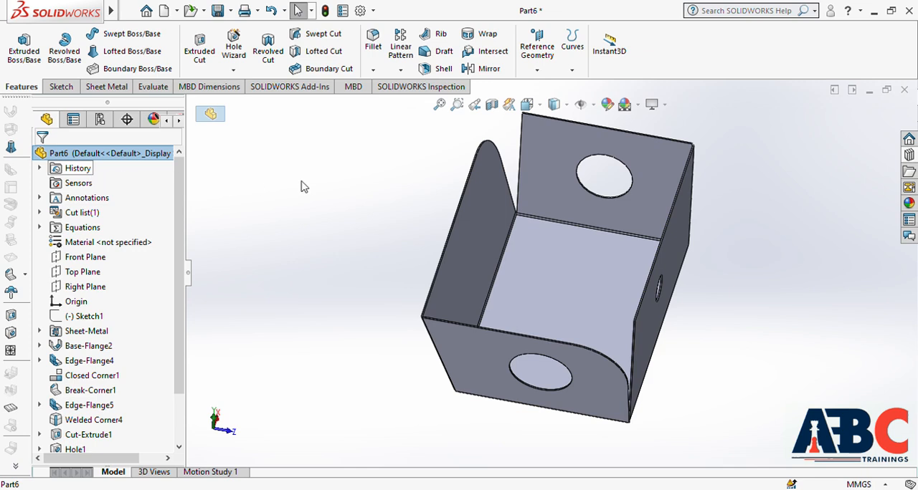
pyautogui.moveTo(455, 328); pyautogui.dragTo(390, 365, button='middle')
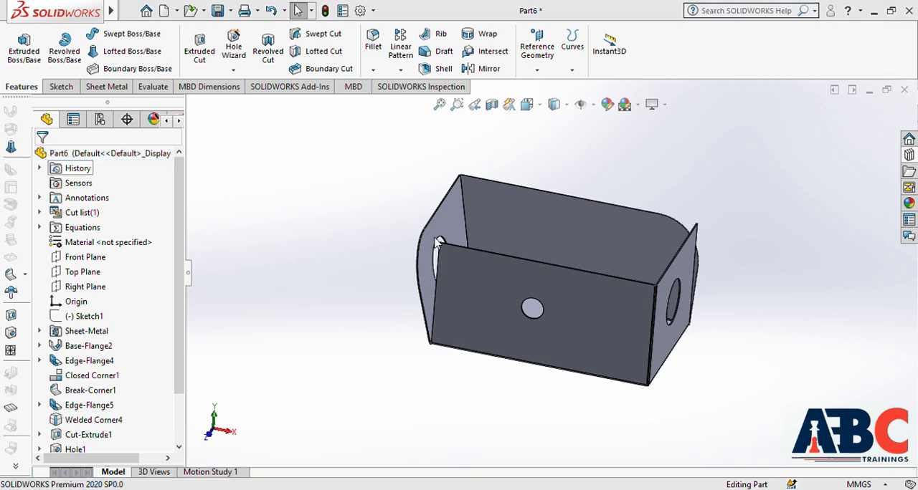
# Step: Close the sheet metal part and create a new part document
pyautogui.click(428, 270)
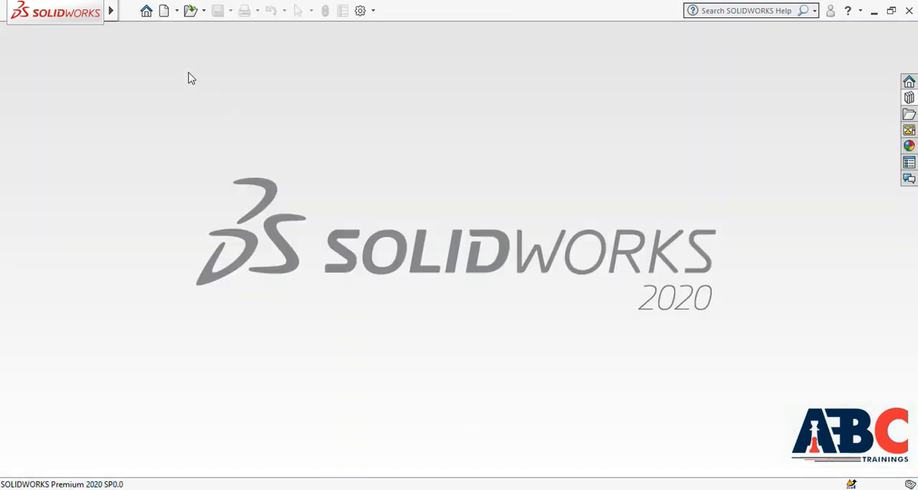
pyautogui.click(164, 11)
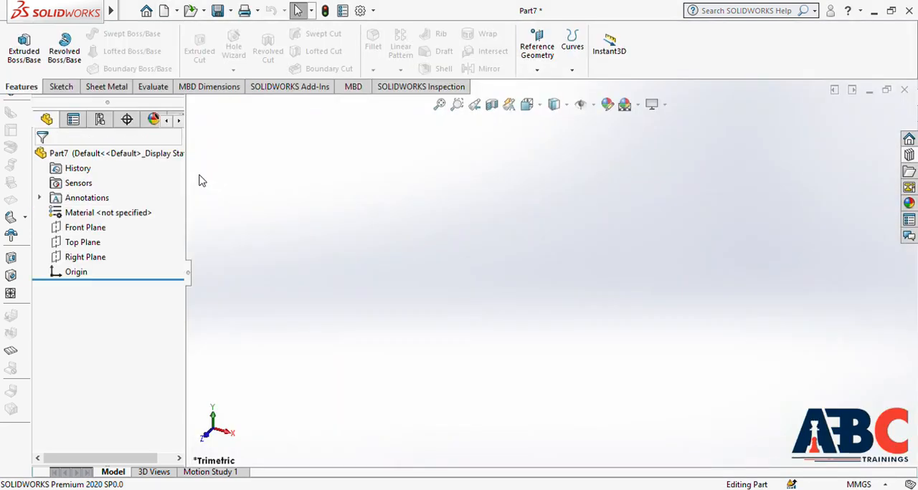
# Step: Sketch a center rectangle about 207 mm by 154 mm on the Top Plane, centred on the origin, and exit the sketch
pyautogui.click(86, 246)
pyautogui.click(105, 233)
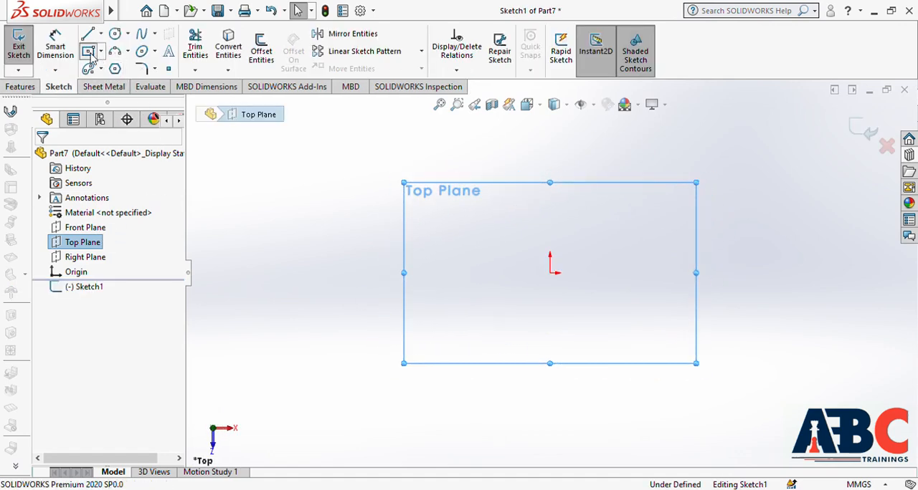
pyautogui.click(88, 51)
pyautogui.click(550, 273)
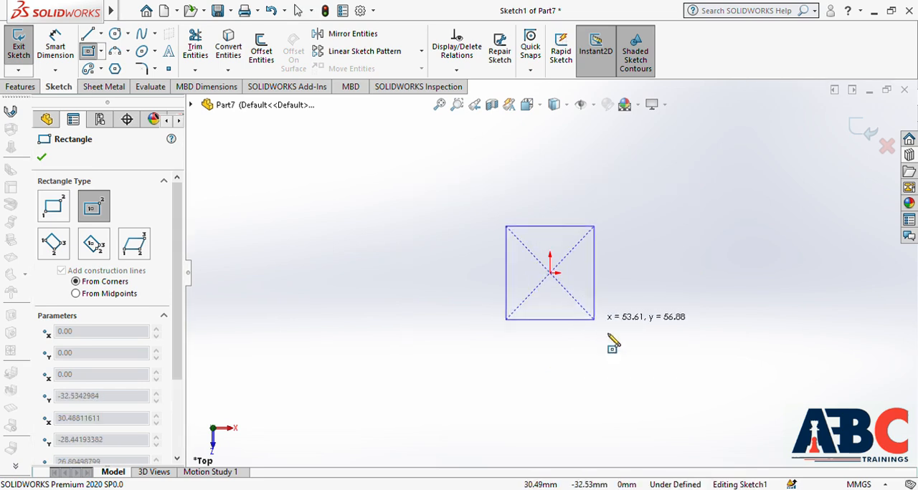
pyautogui.click(720, 399)
pyautogui.press('Escape')
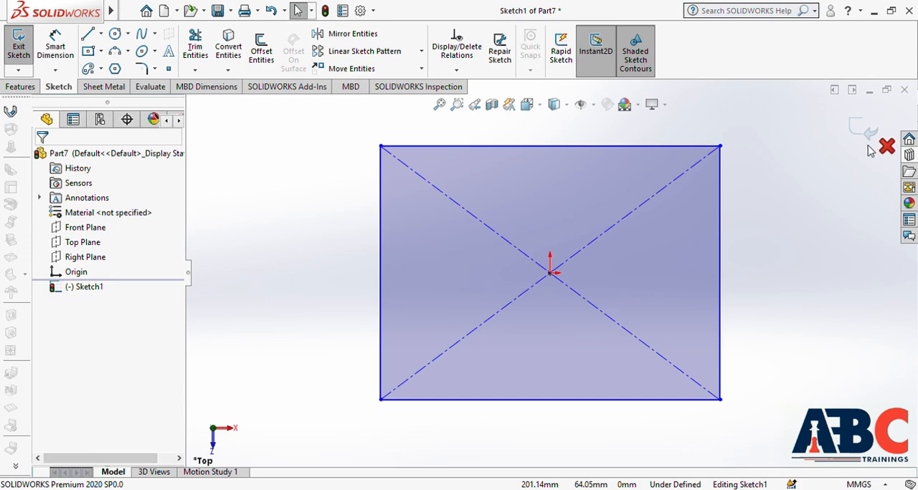
pyautogui.click(869, 132)
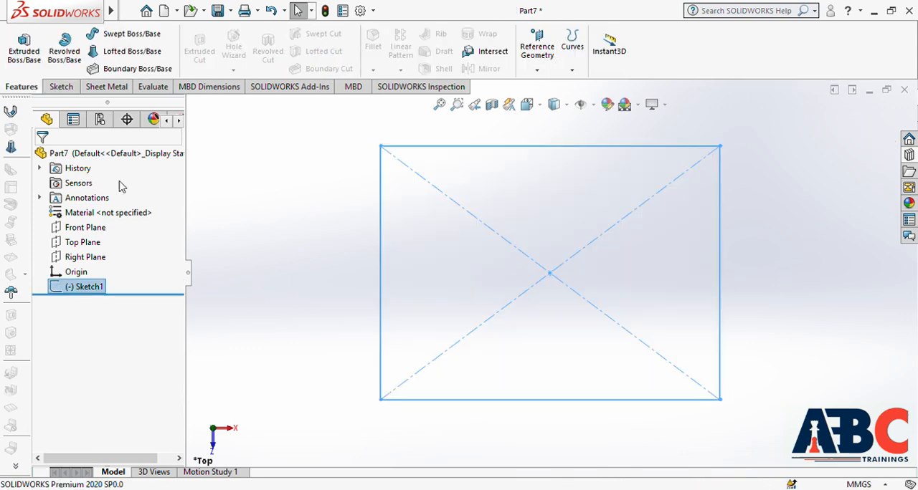
# Step: Extrude the rectangle sketch as a solid block with a blind depth of 80 mm
pyautogui.click(24, 56)
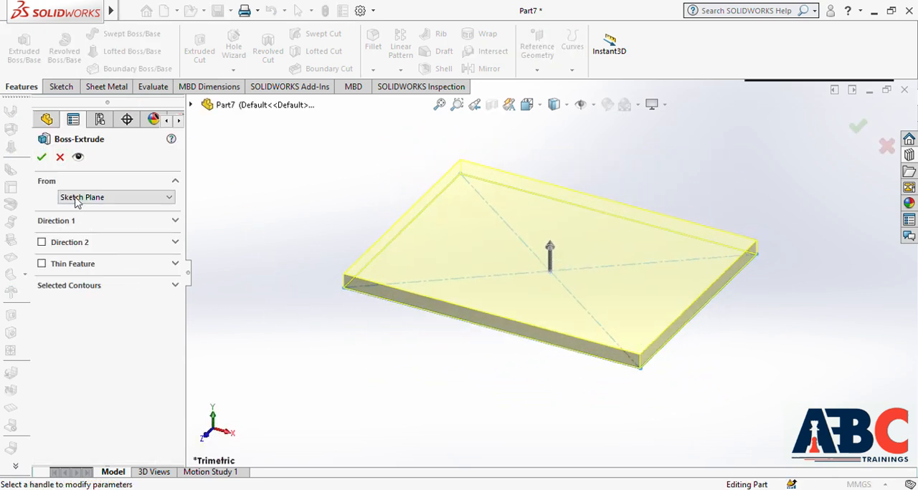
pyautogui.click(152, 224)
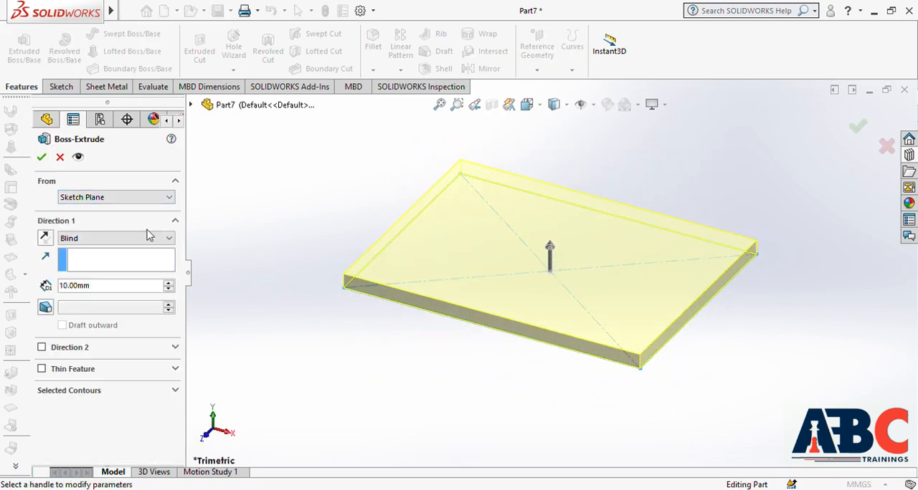
pyautogui.doubleClick(109, 288)
pyautogui.write('80')
pyautogui.press('Return')
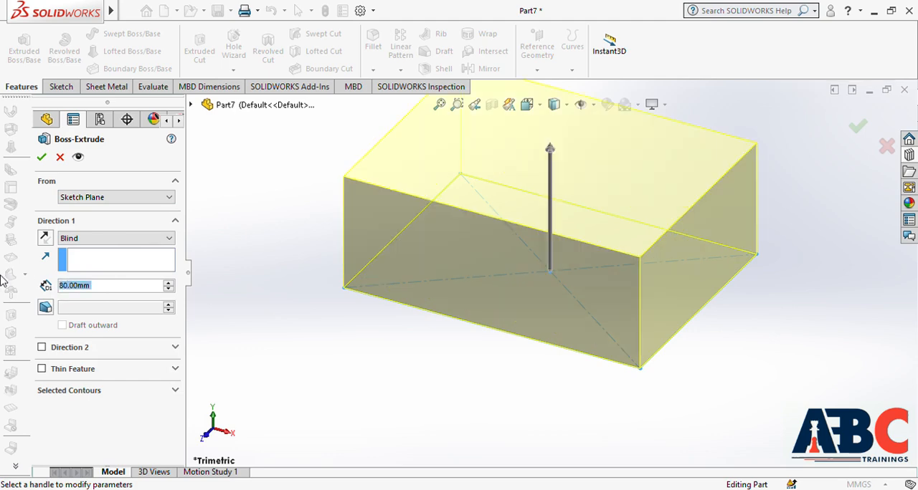
pyautogui.click(40, 157)
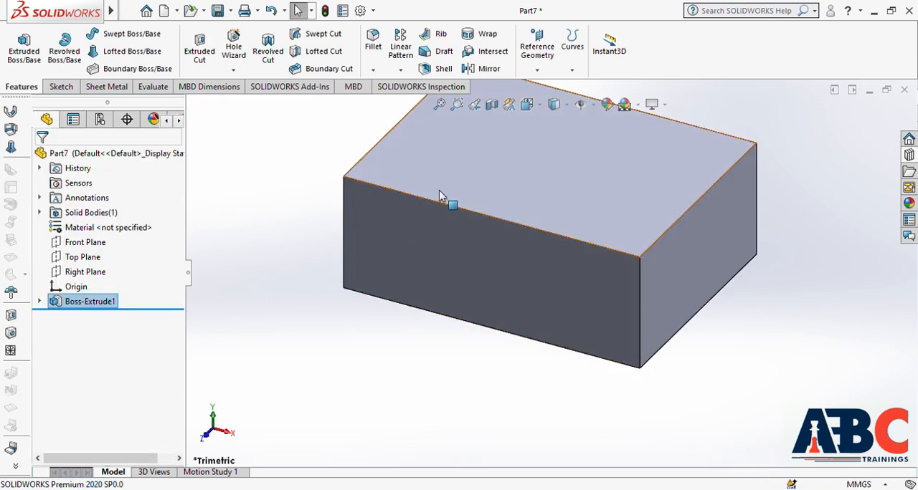
# Step: Start converting the block to sheet metal with its bottom face as the fixed face
pyautogui.scroll(-2, 438, 191)
pyautogui.scroll(4, 439, 191)
pyautogui.scroll(-1, 630, 147)
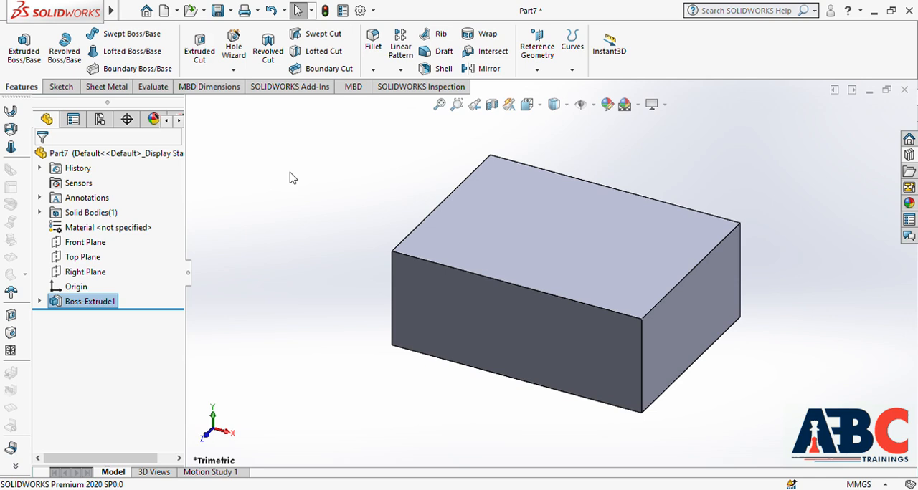
pyautogui.click(11, 131)
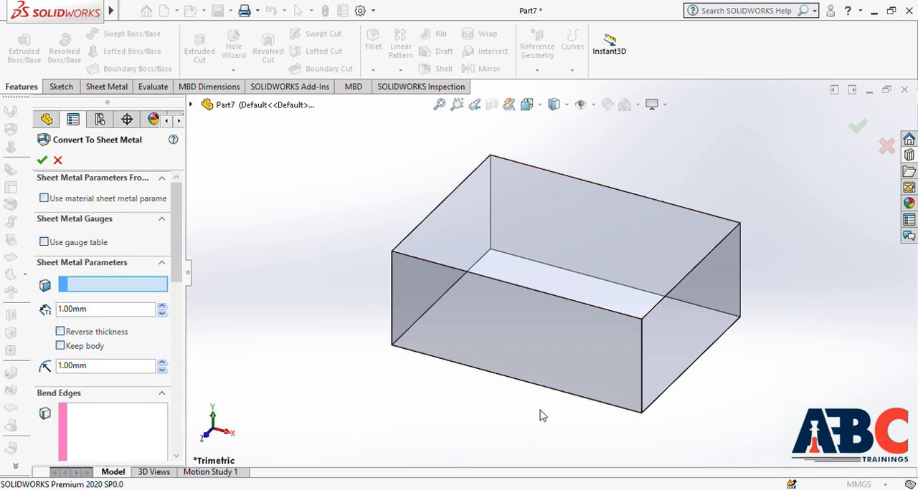
pyautogui.moveTo(543, 428); pyautogui.dragTo(582, 285, button='middle')
pyautogui.click(581, 285)
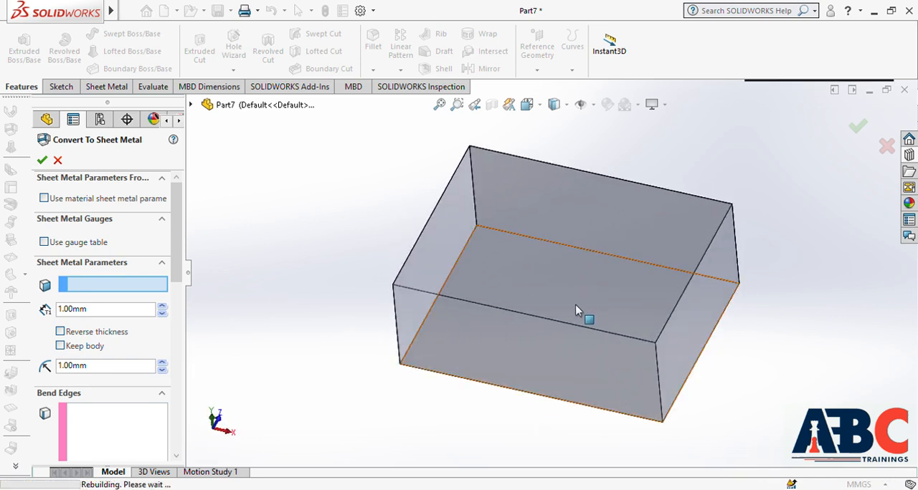
pyautogui.moveTo(799, 309); pyautogui.dragTo(725, 412, button='middle')
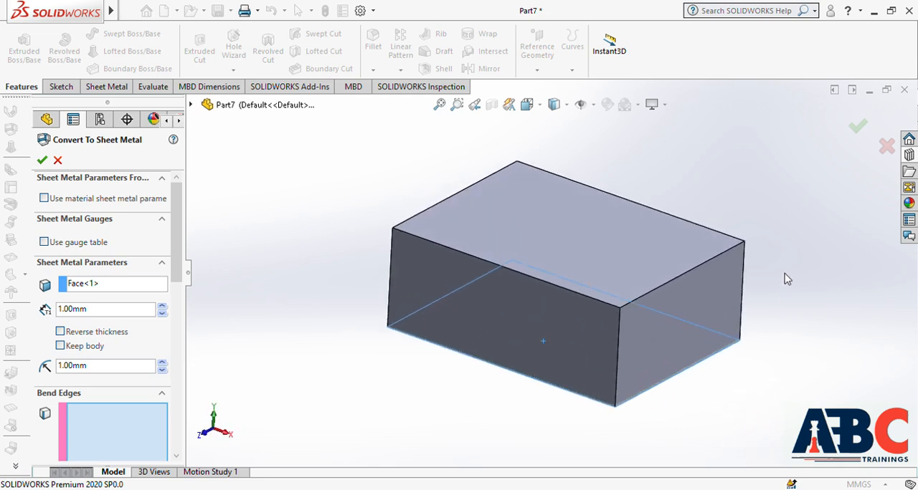
pyautogui.scroll(2, 787, 279)
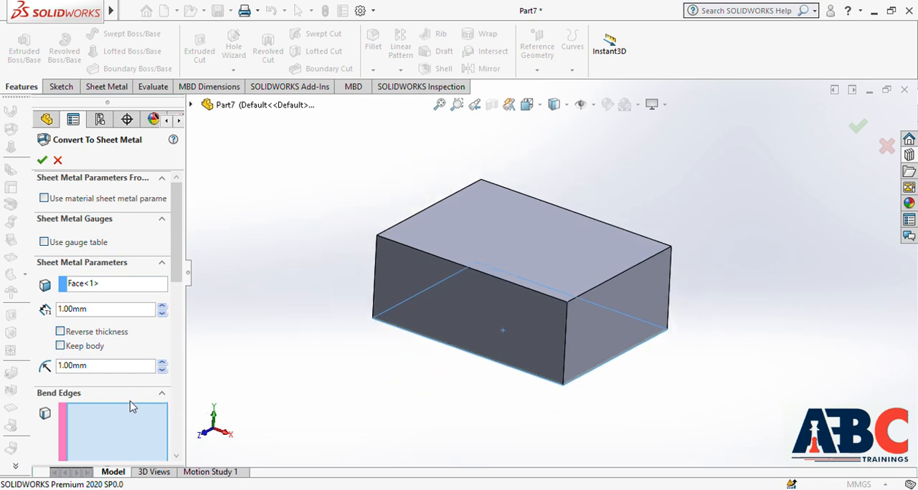
# Step: Use all four bottom edges of the block as bend edges and complete the Convert To Sheet Metal feature
pyautogui.scroll(-3, 176, 387)
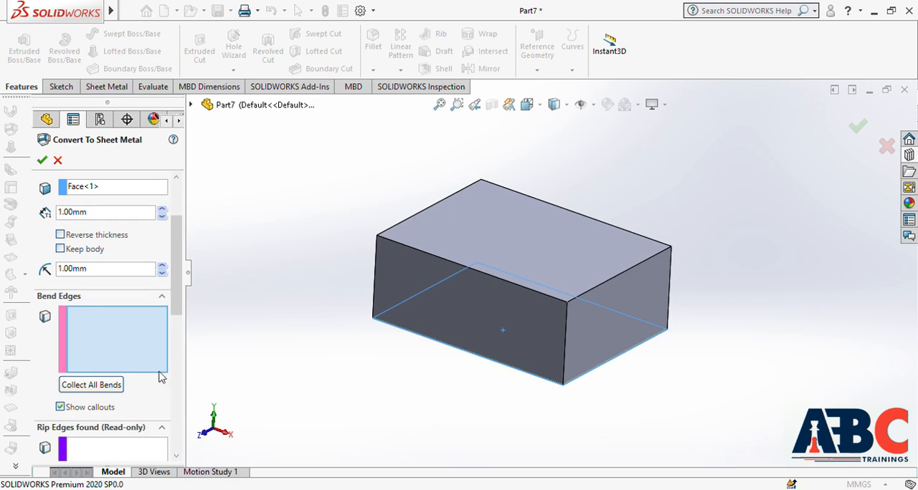
pyautogui.click(459, 354)
pyautogui.click(603, 365)
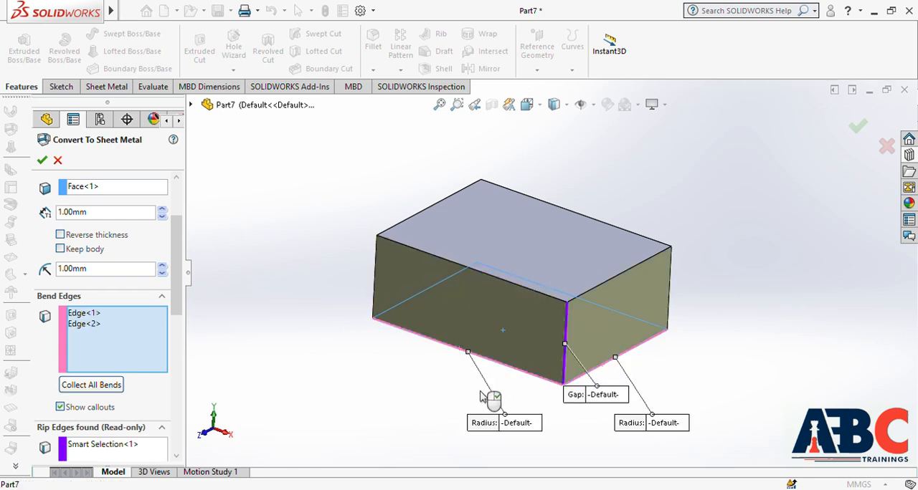
pyautogui.moveTo(482, 399); pyautogui.dragTo(463, 337, button='middle')
pyautogui.click(463, 329)
pyautogui.moveTo(406, 343); pyautogui.dragTo(477, 340, button='middle')
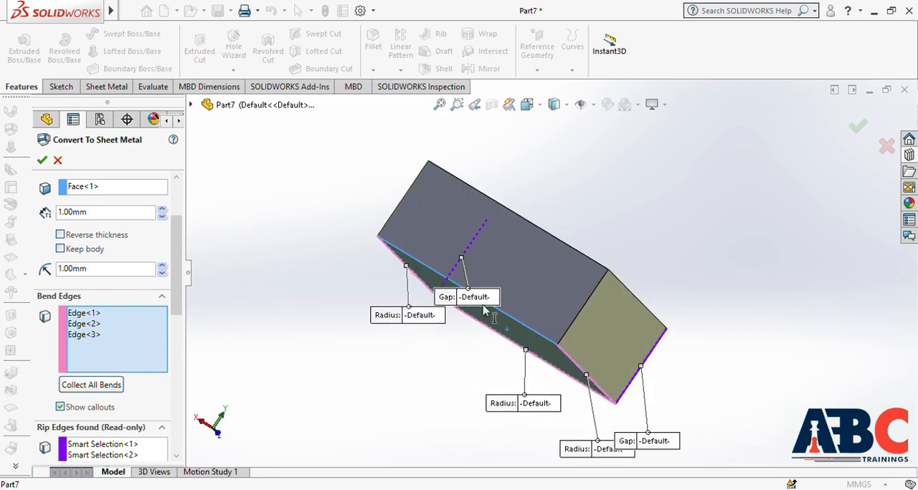
pyautogui.click(498, 313)
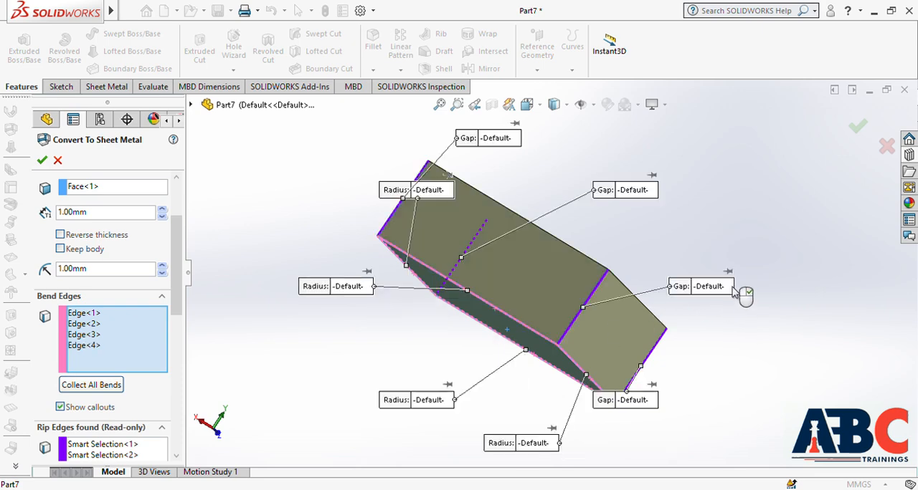
pyautogui.moveTo(741, 303); pyautogui.dragTo(619, 343, button='middle')
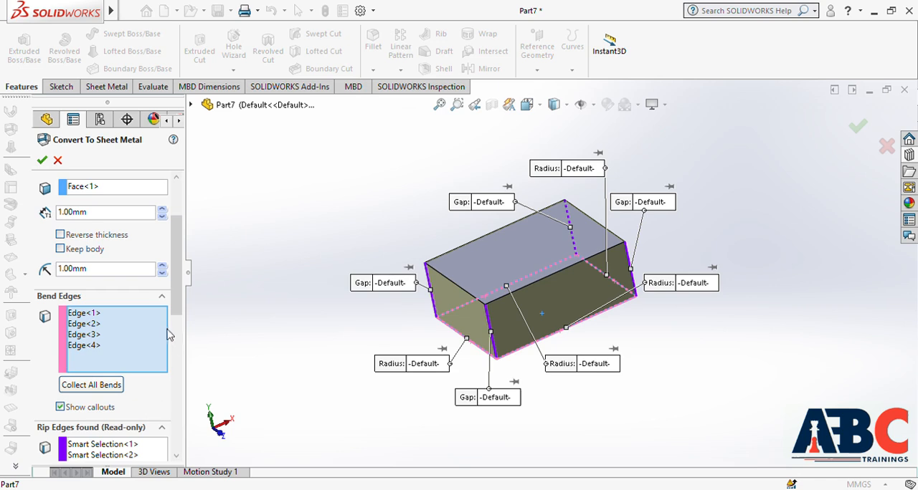
pyautogui.moveTo(176, 309); pyautogui.dragTo(177, 446)
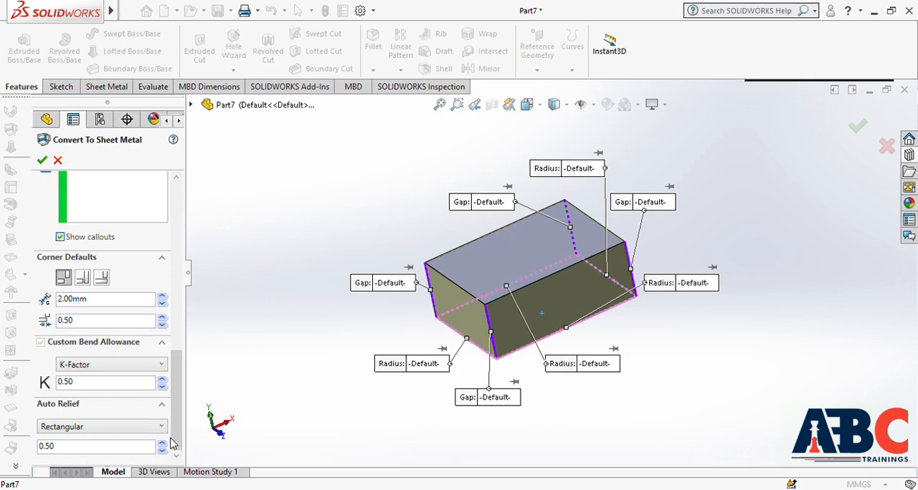
pyautogui.moveTo(177, 401); pyautogui.dragTo(183, 226)
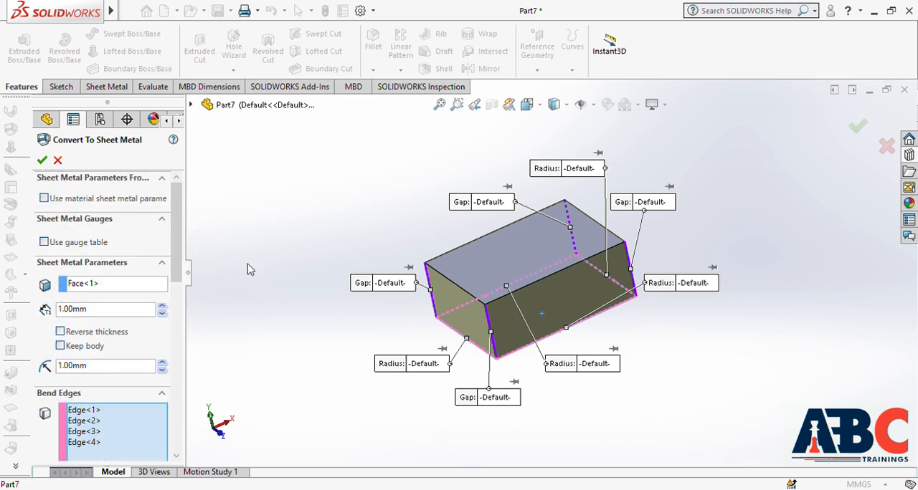
pyautogui.click(42, 160)
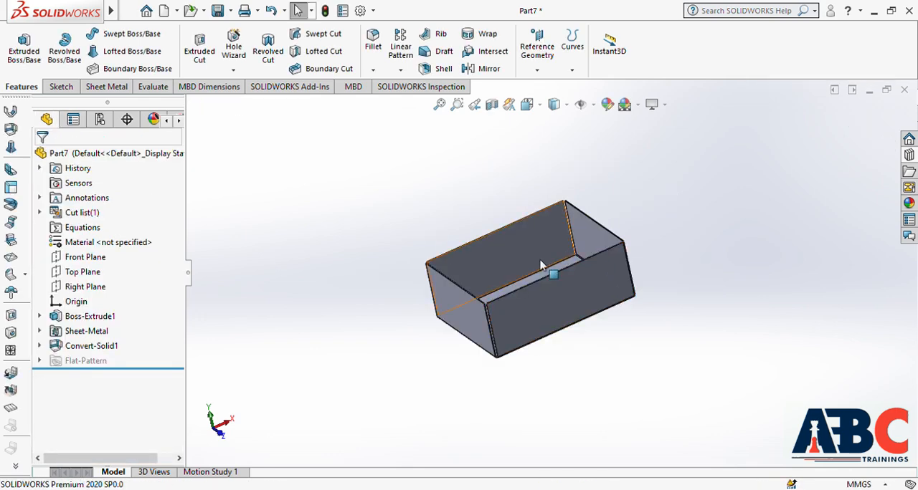
# Step: Examine the converted box's floor, walls and corner gaps from several sides
pyautogui.moveTo(424, 234); pyautogui.dragTo(488, 322, button='middle')
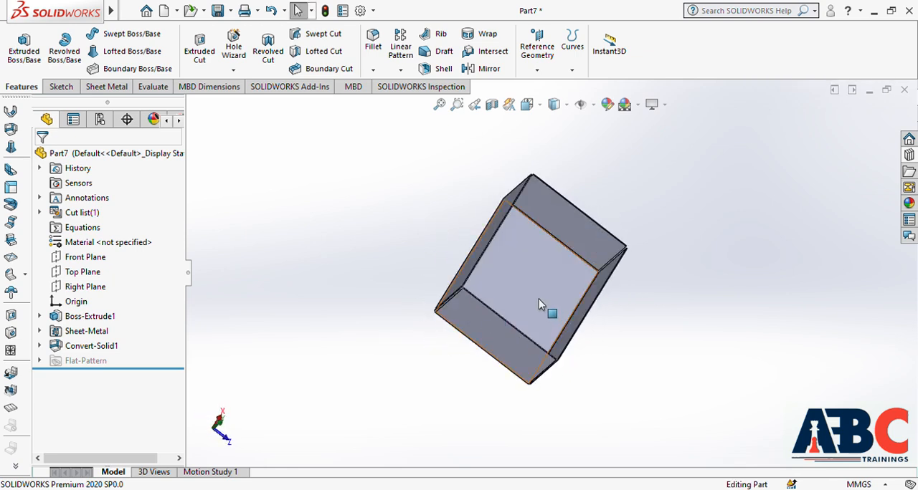
pyautogui.scroll(-2, 539, 299)
pyautogui.scroll(-2, 539, 300)
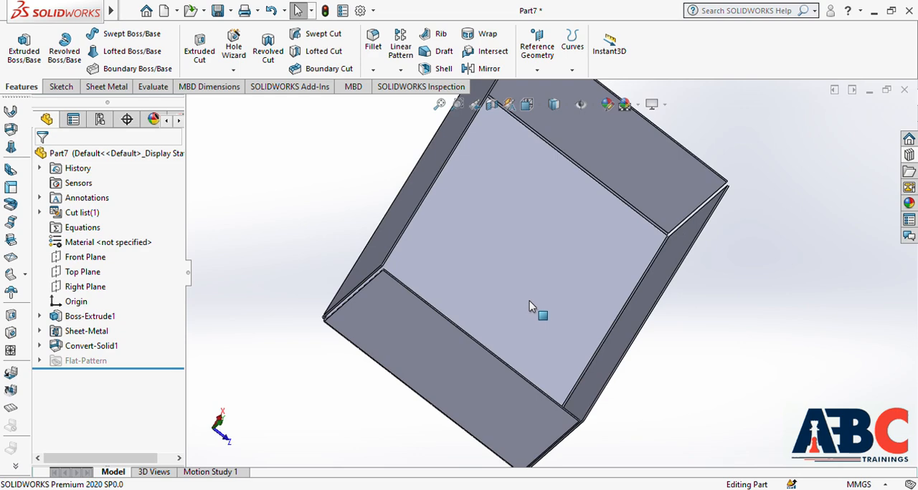
pyautogui.moveTo(527, 302); pyautogui.dragTo(454, 302, button='middle')
pyautogui.scroll(2, 454, 302)
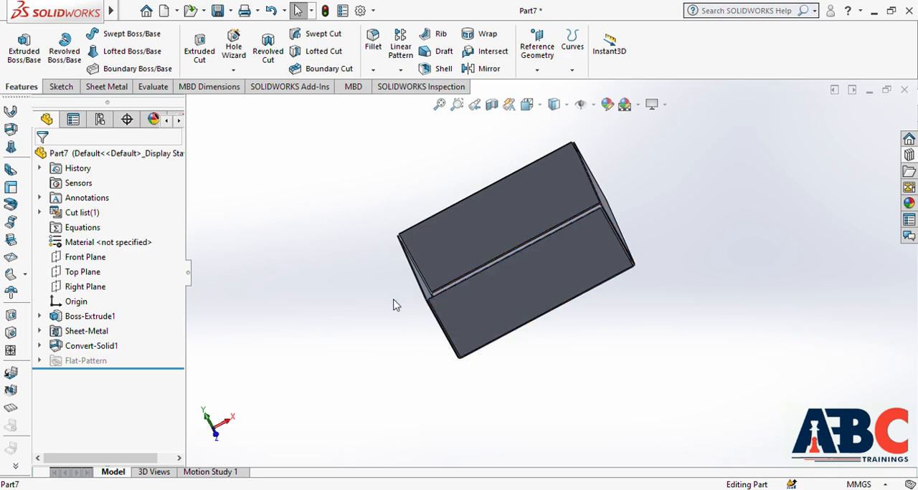
pyautogui.moveTo(390, 345); pyautogui.dragTo(401, 254, button='middle')
pyautogui.scroll(-3, 402, 252)
pyautogui.scroll(2, 468, 278)
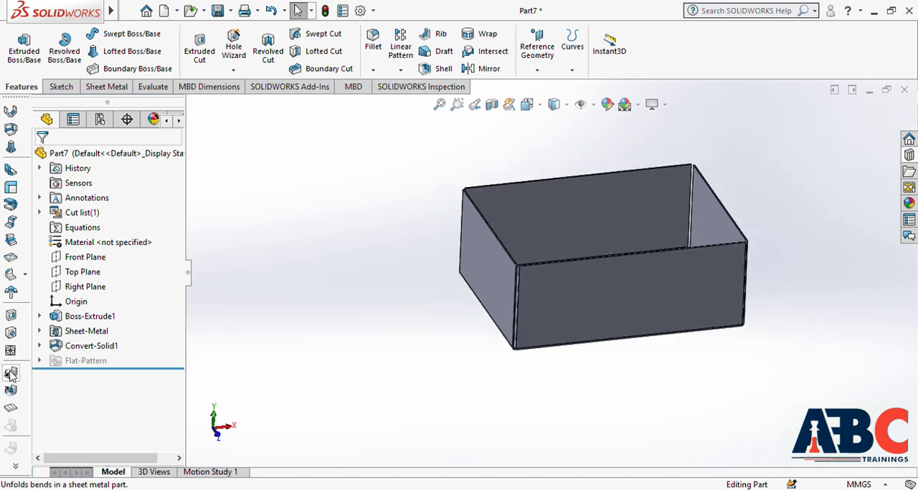
# Step: Unfold all bends of the box with the inner floor face held fixed
pyautogui.click(10, 375)
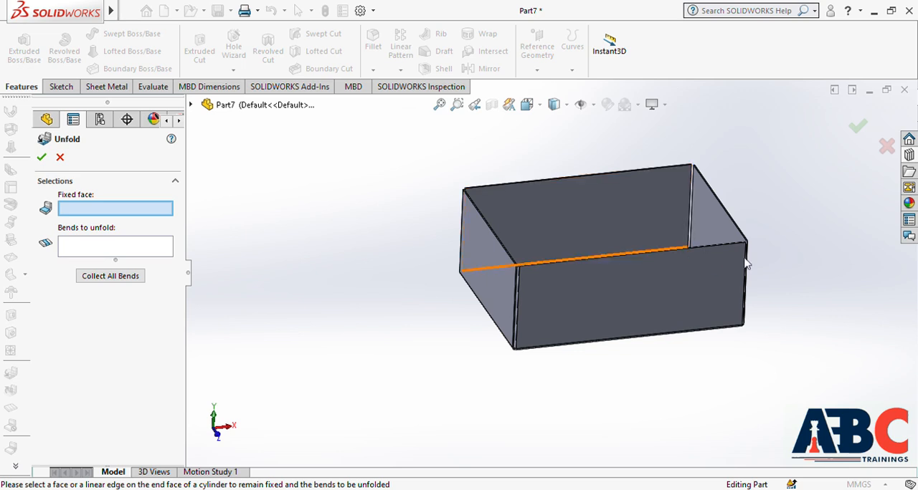
pyautogui.moveTo(774, 227); pyautogui.dragTo(780, 293, button='middle')
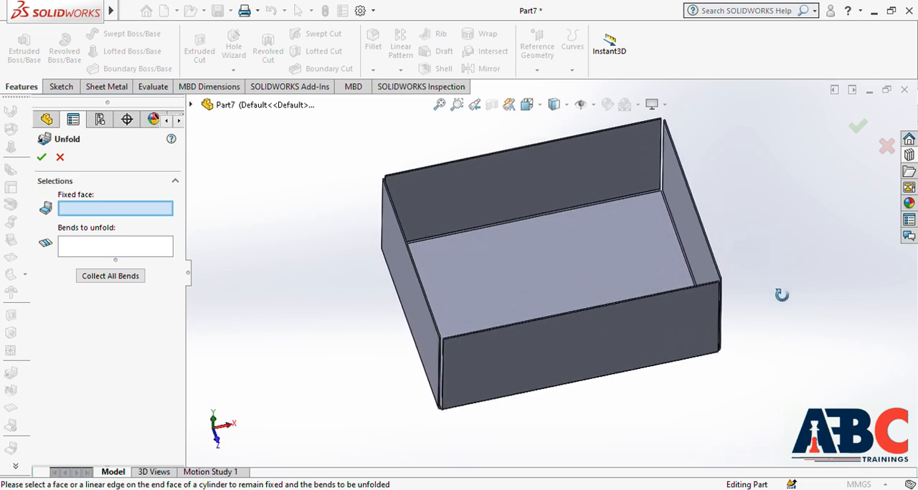
pyautogui.click(560, 273)
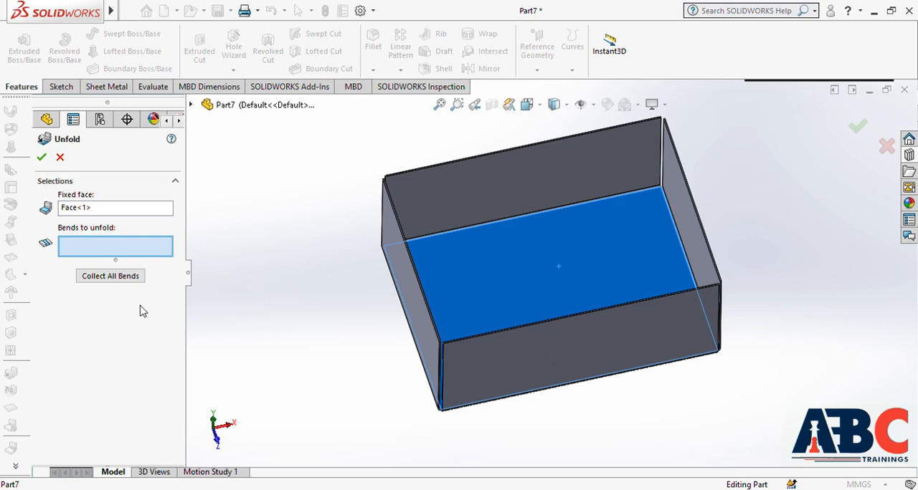
pyautogui.click(129, 277)
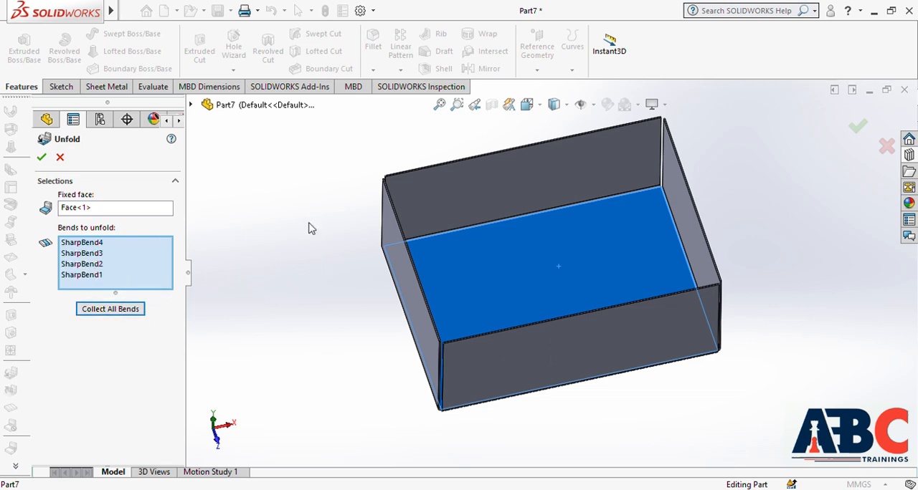
pyautogui.click(42, 157)
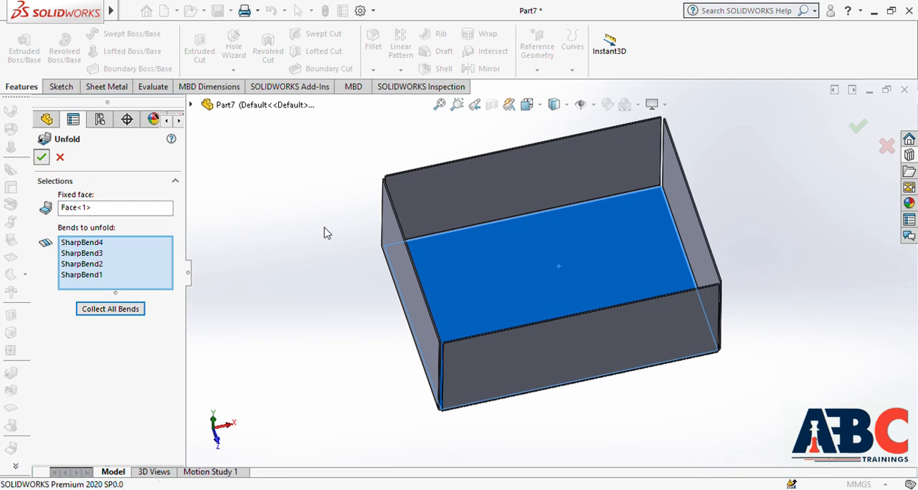
# Step: Examine the unfolded sheet's four side panels and bend regions from above and at an angle
pyautogui.scroll(4, 335, 236)
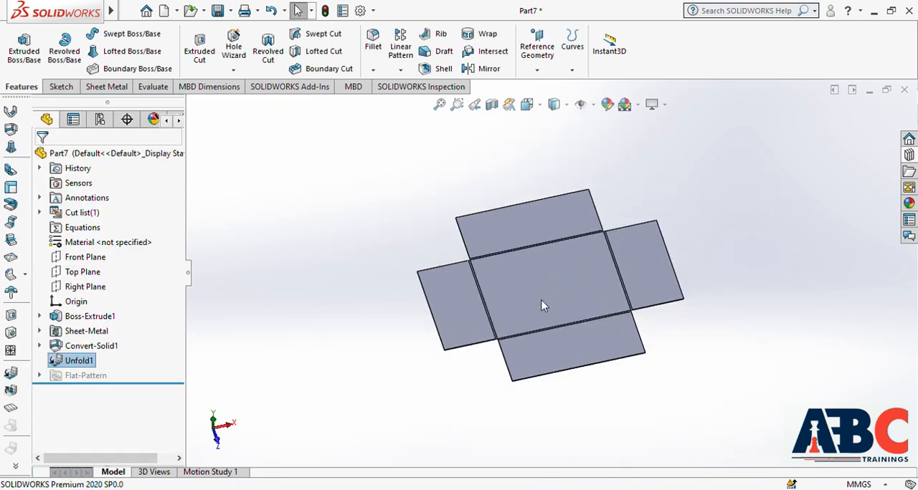
pyautogui.moveTo(614, 335); pyautogui.dragTo(578, 325, button='middle')
pyautogui.scroll(3, 578, 325)
pyautogui.scroll(-4, 558, 311)
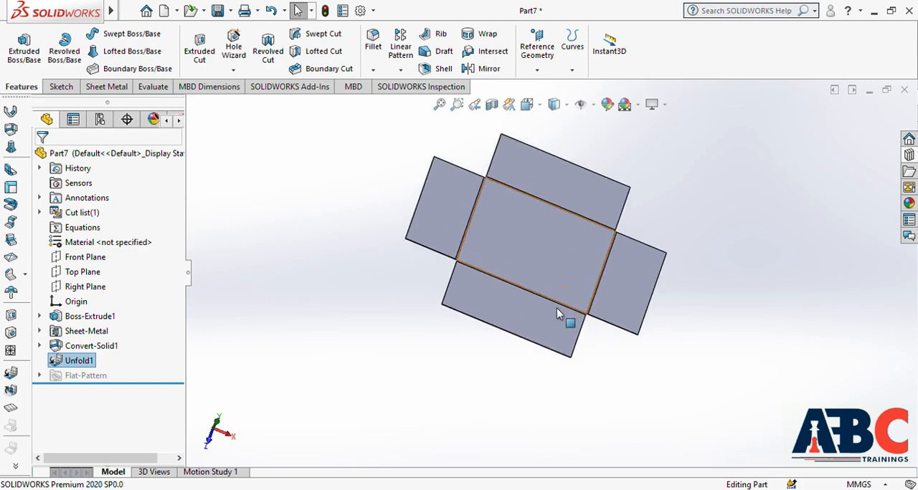
pyautogui.scroll(3, 554, 286)
pyautogui.scroll(-5, 519, 179)
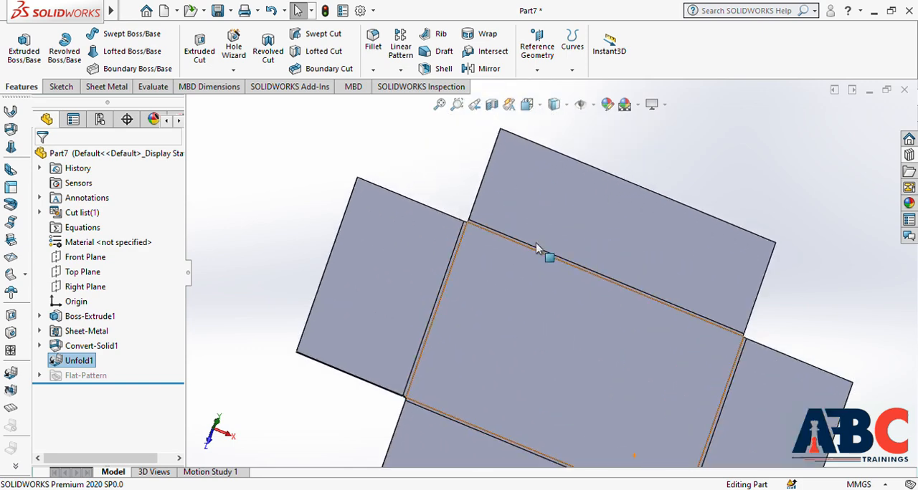
pyautogui.middleClick(547, 306)
pyautogui.moveTo(556, 300); pyautogui.dragTo(547, 229, button='middle')
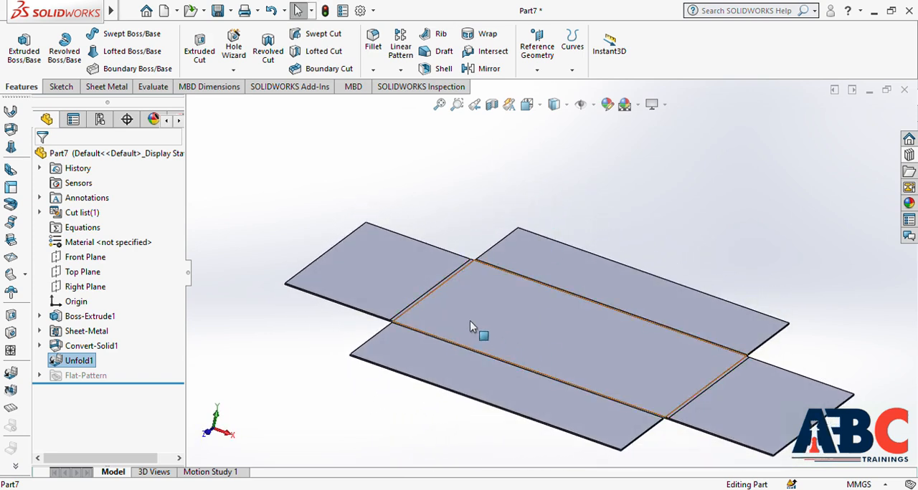
# Step: Fold all four bends back up around the fixed floor face to restore the box shape
pyautogui.click(14, 392)
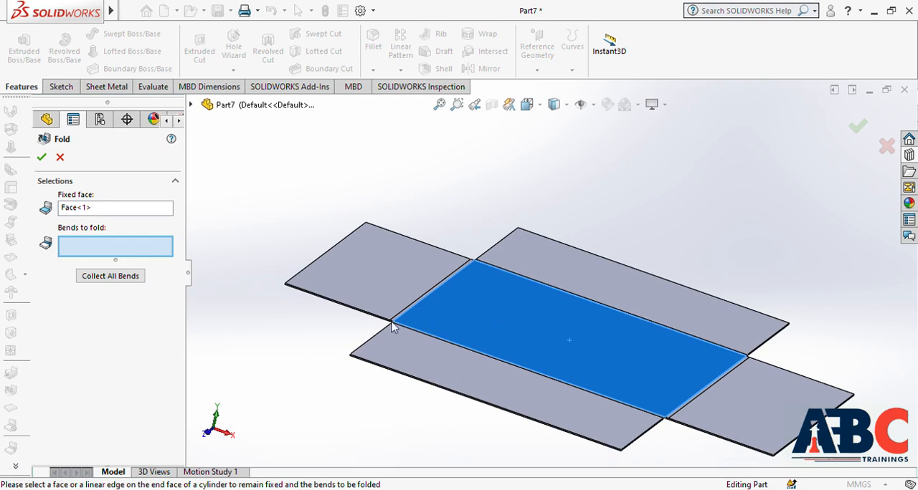
pyautogui.click(134, 280)
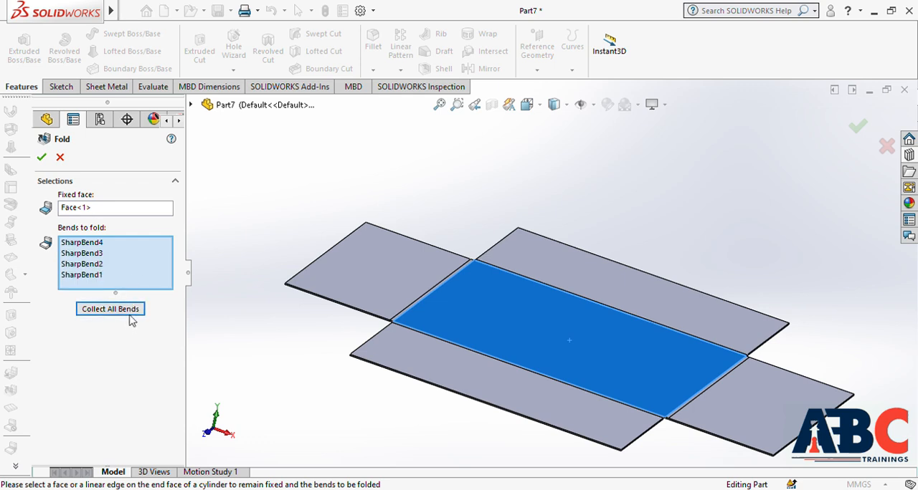
pyautogui.click(42, 157)
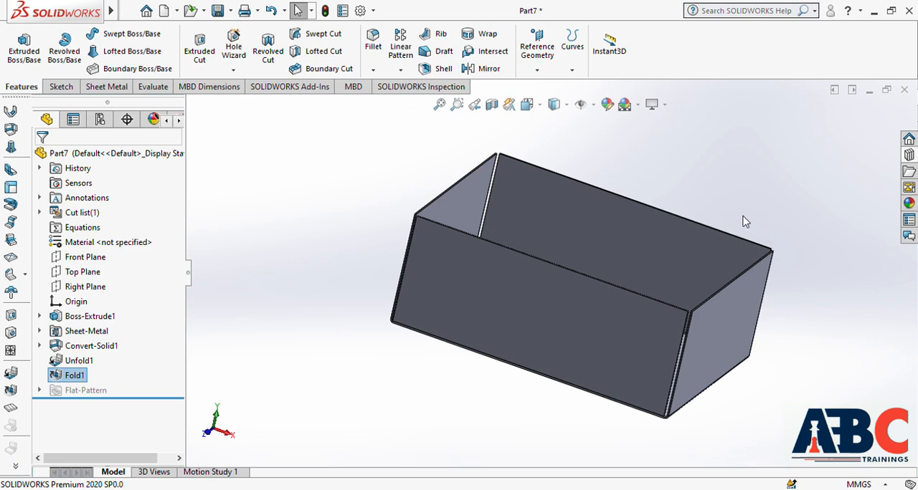
pyautogui.moveTo(770, 226); pyautogui.dragTo(665, 270, button='middle')
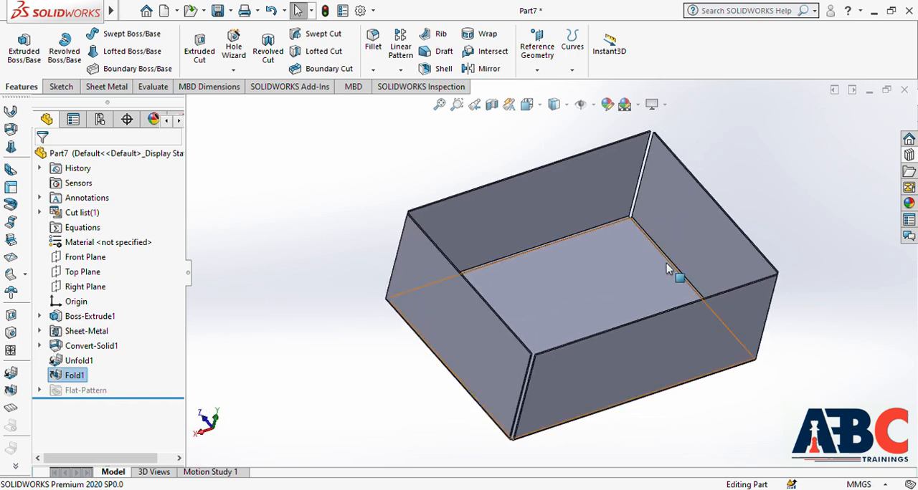